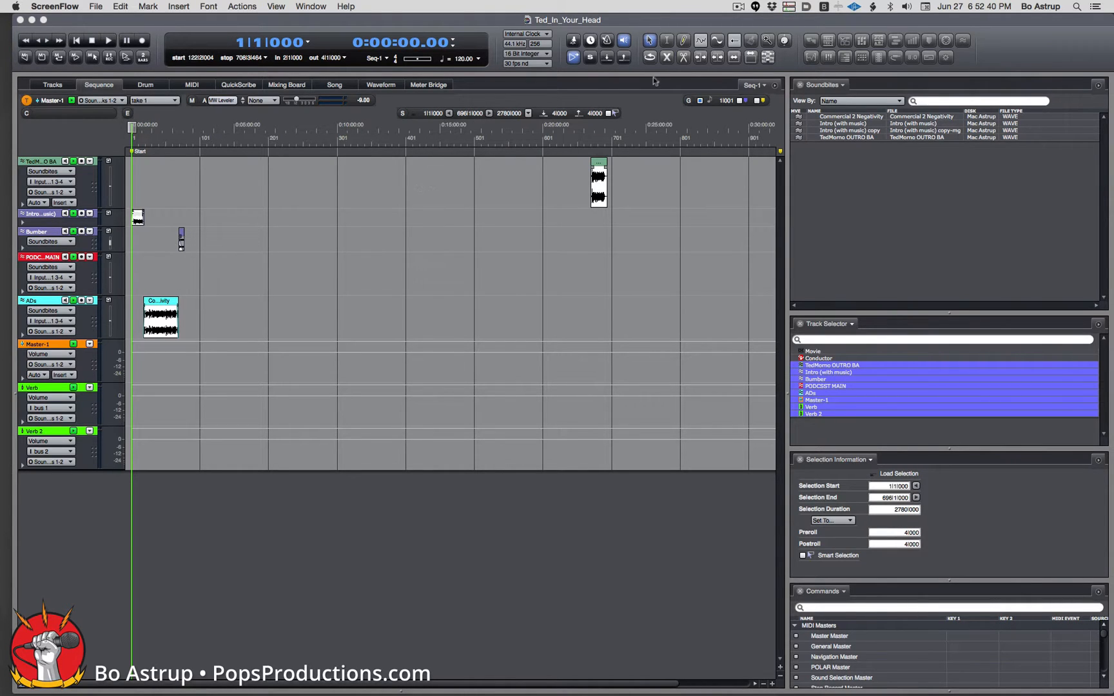
# Mute the ADs and Bumber soundbites with the Mute tool, then go back to the Pointer tool.
pyautogui.click(666, 59)
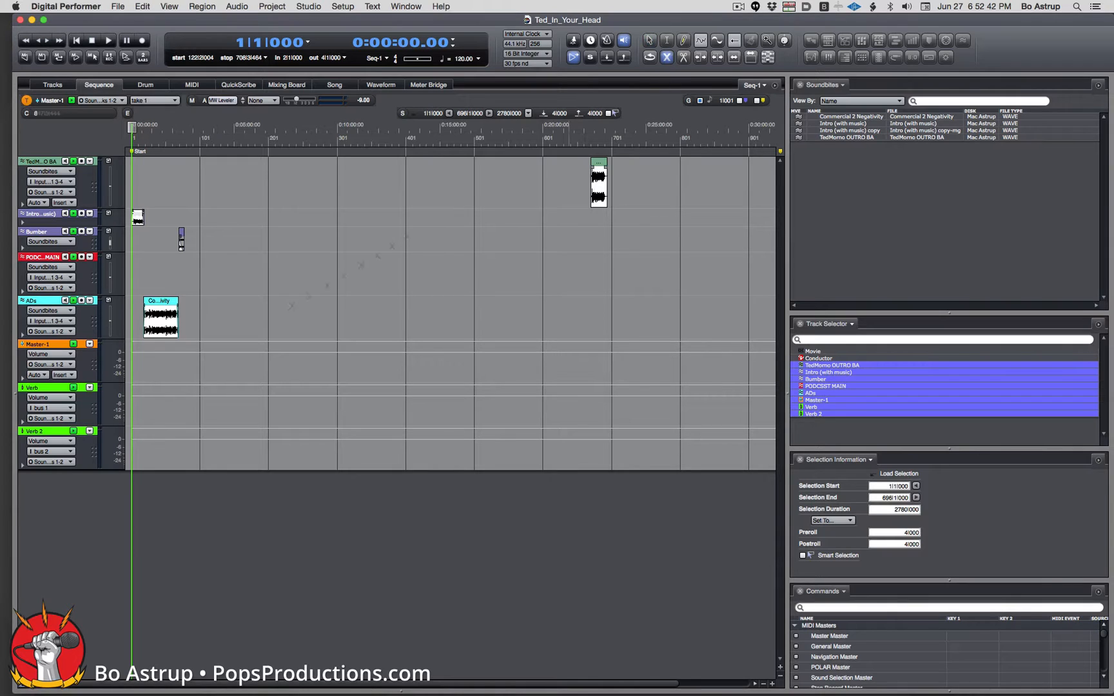
pyautogui.click(163, 328)
pyautogui.click(182, 242)
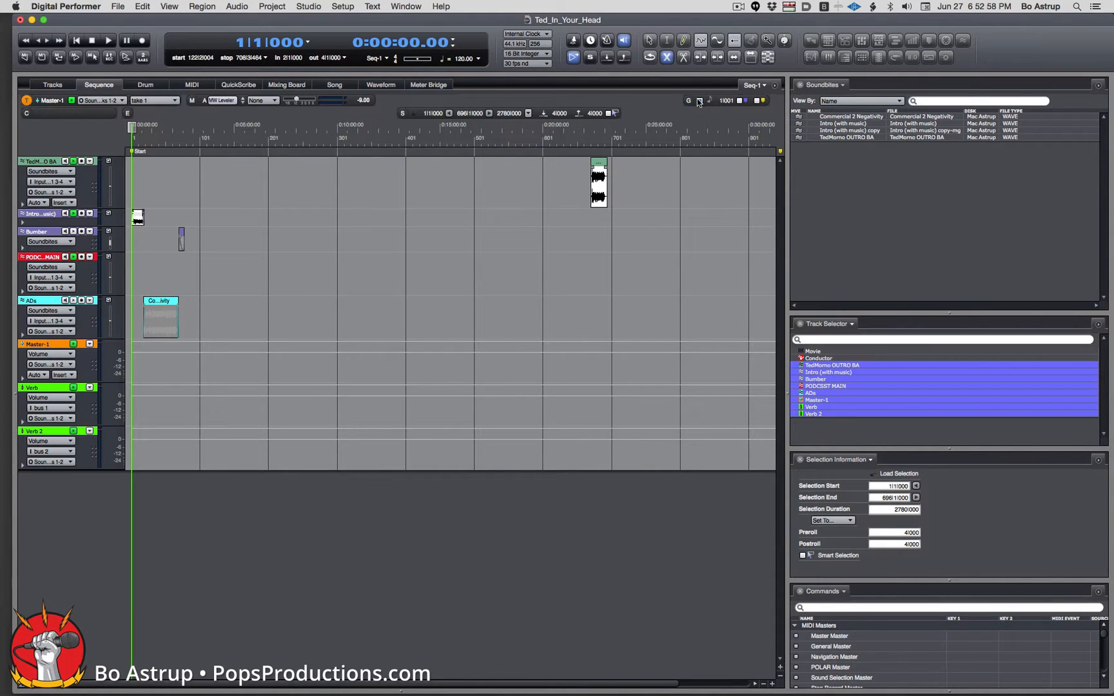
pyautogui.click(649, 40)
pyautogui.press('super+Tab')
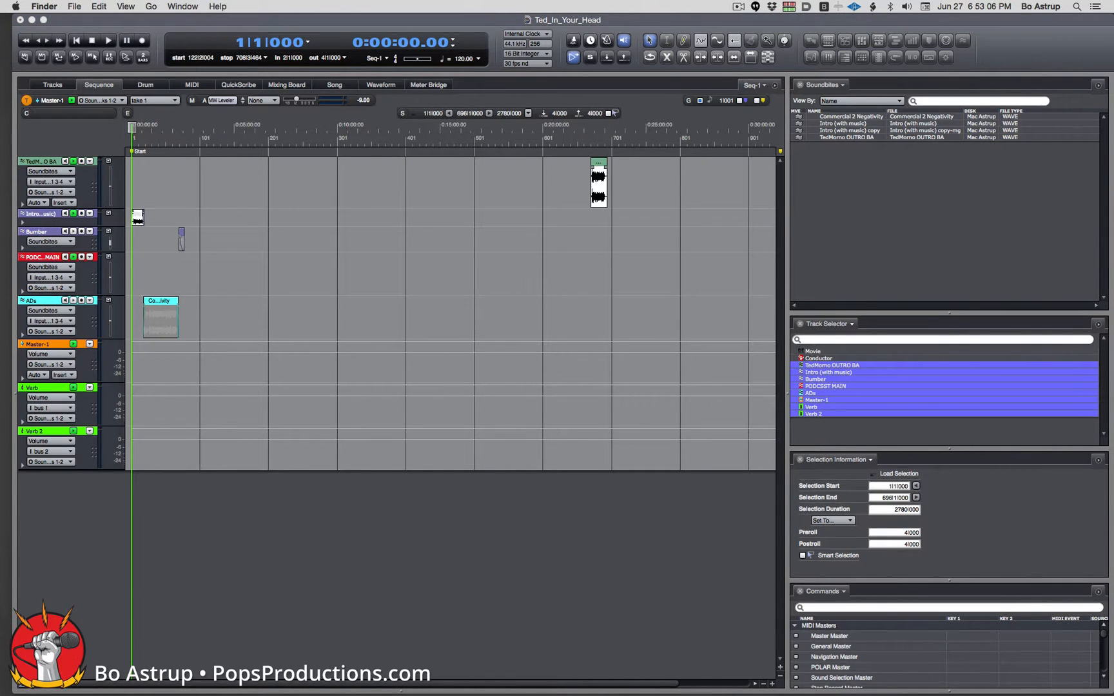
# Drop the P19 interview WAV onto PODCAST MAIN and select it in the Soundbites list.
pyautogui.moveTo(1108, 194); pyautogui.dragTo(161, 267)
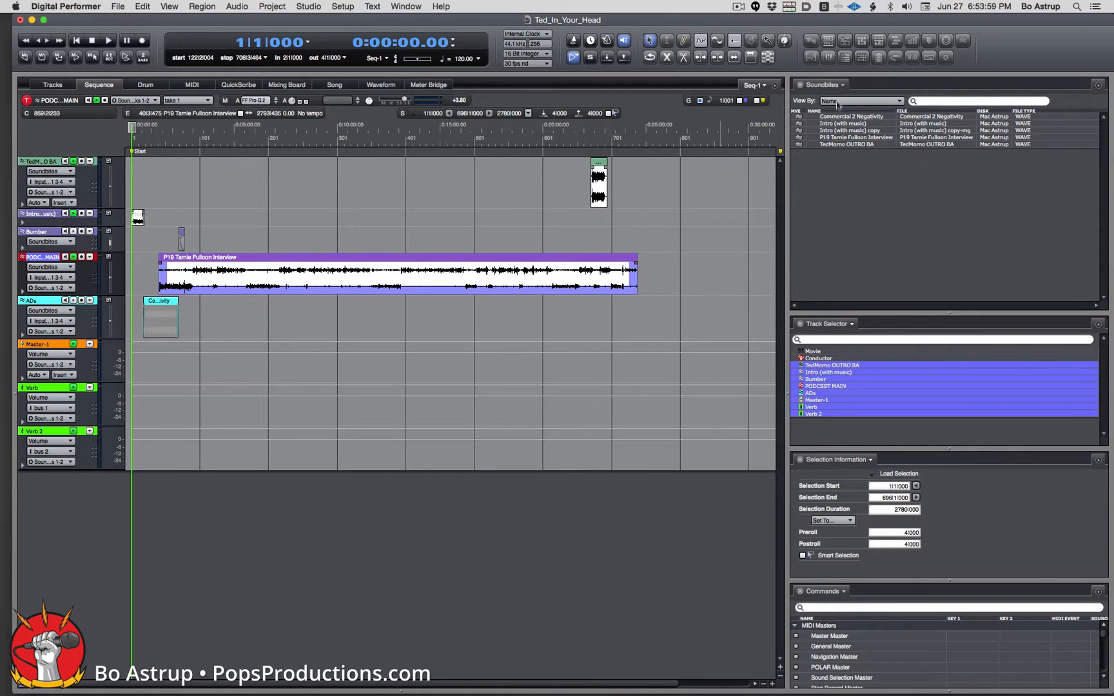
pyautogui.click(829, 139)
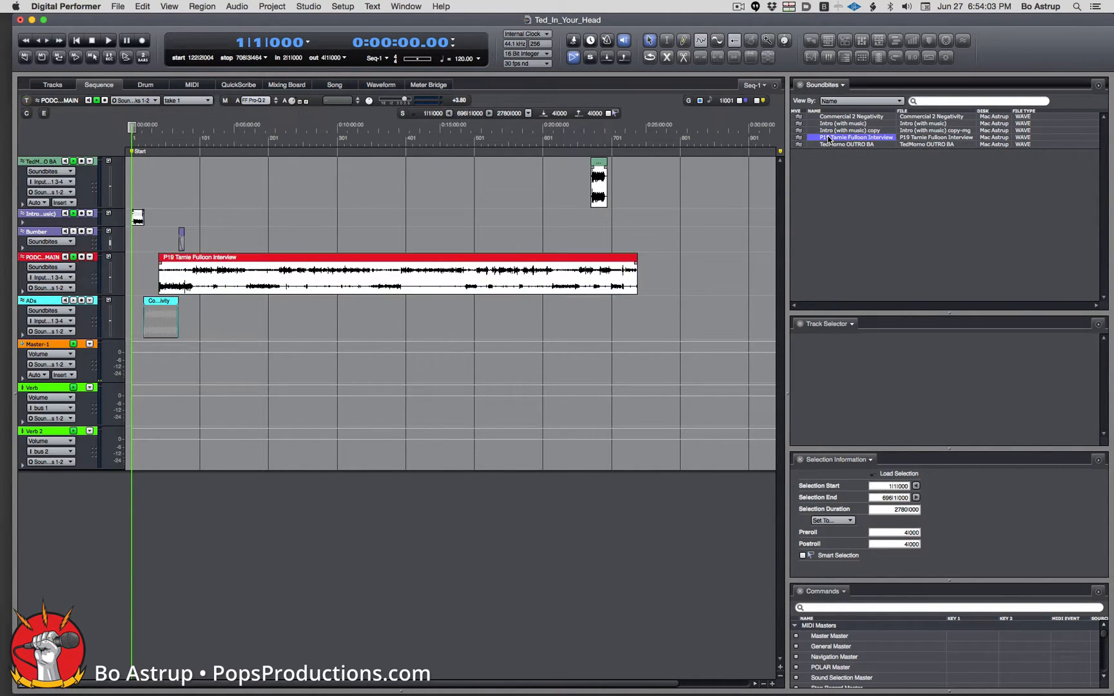
# Convert the interview soundbite to one file for each channel (non-interleaved).
pyautogui.rightClick(829, 139)
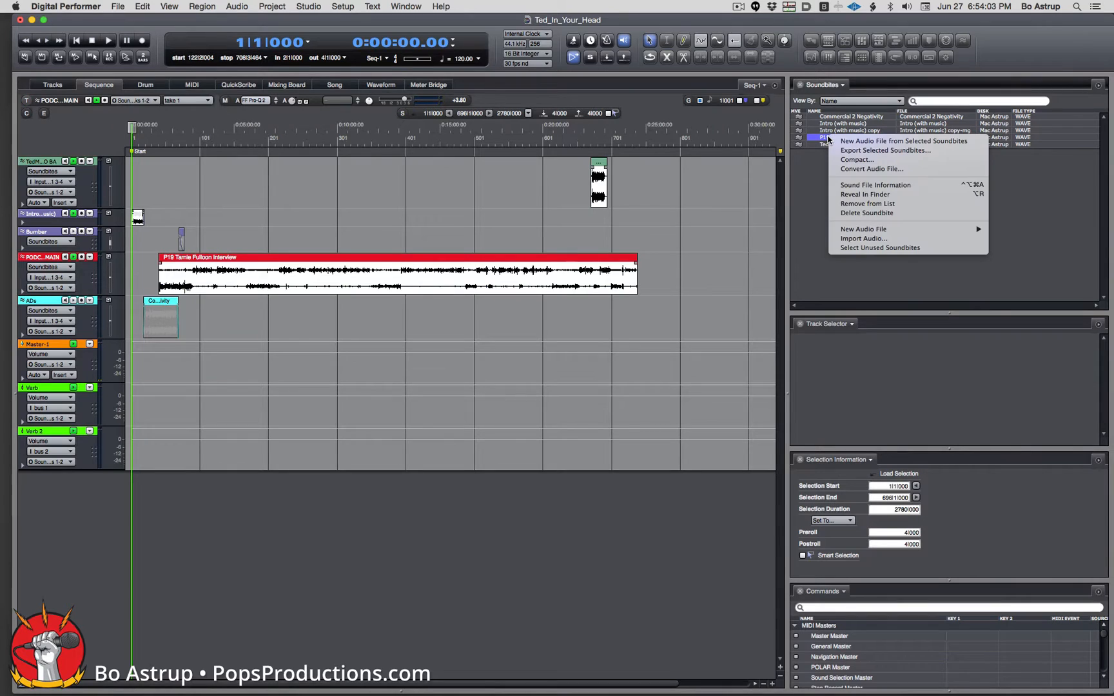
pyautogui.click(899, 169)
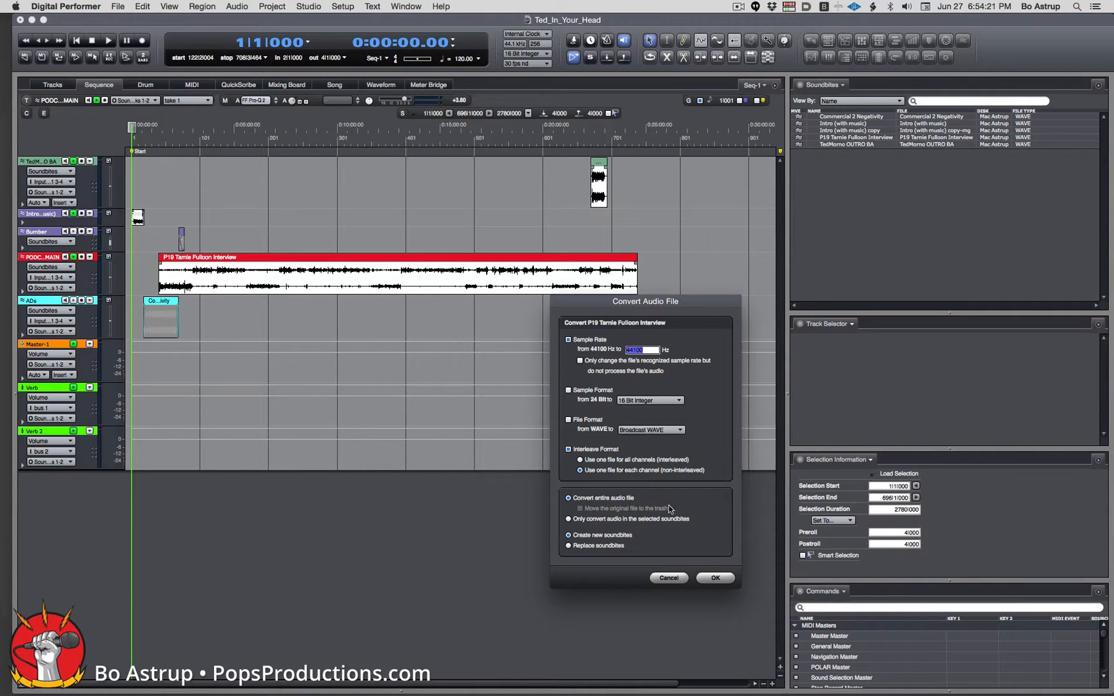
pyautogui.click(716, 578)
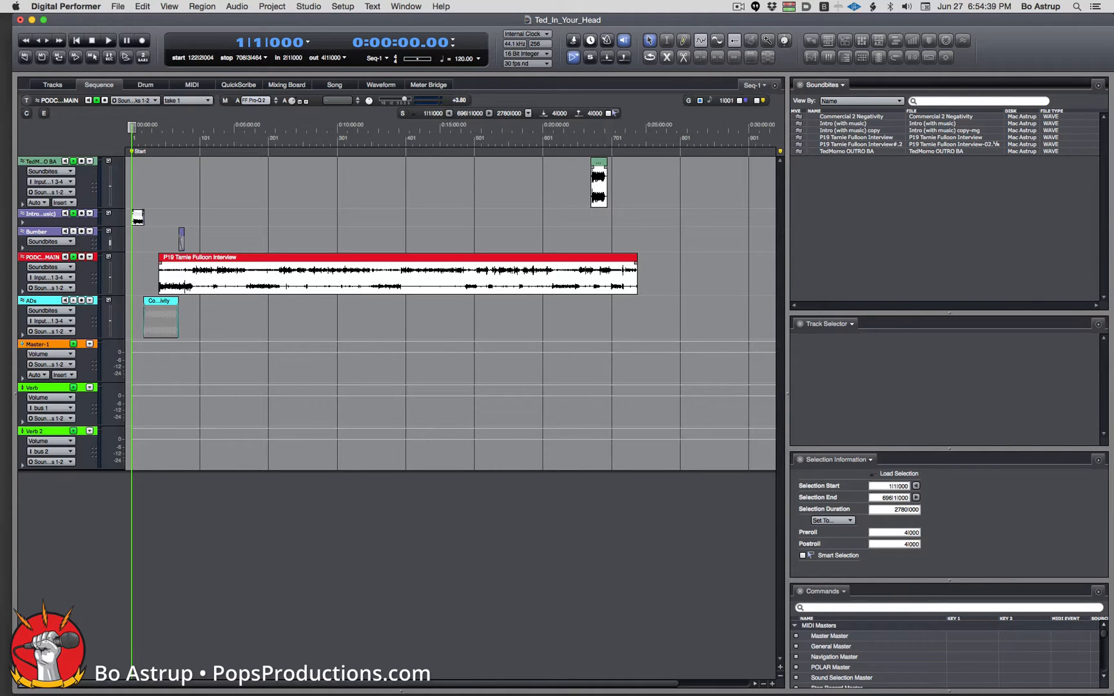
# In the Audio Files folder, rename the -02.L interview file to InterviewA.
pyautogui.press('super+Tab')
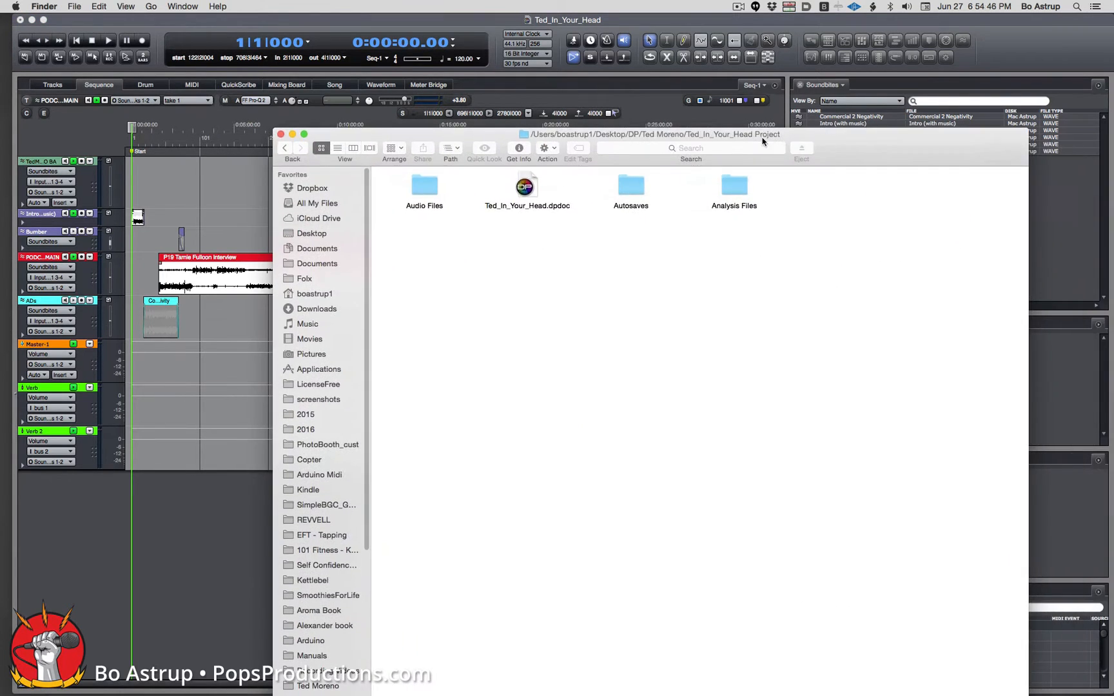
pyautogui.doubleClick(424, 187)
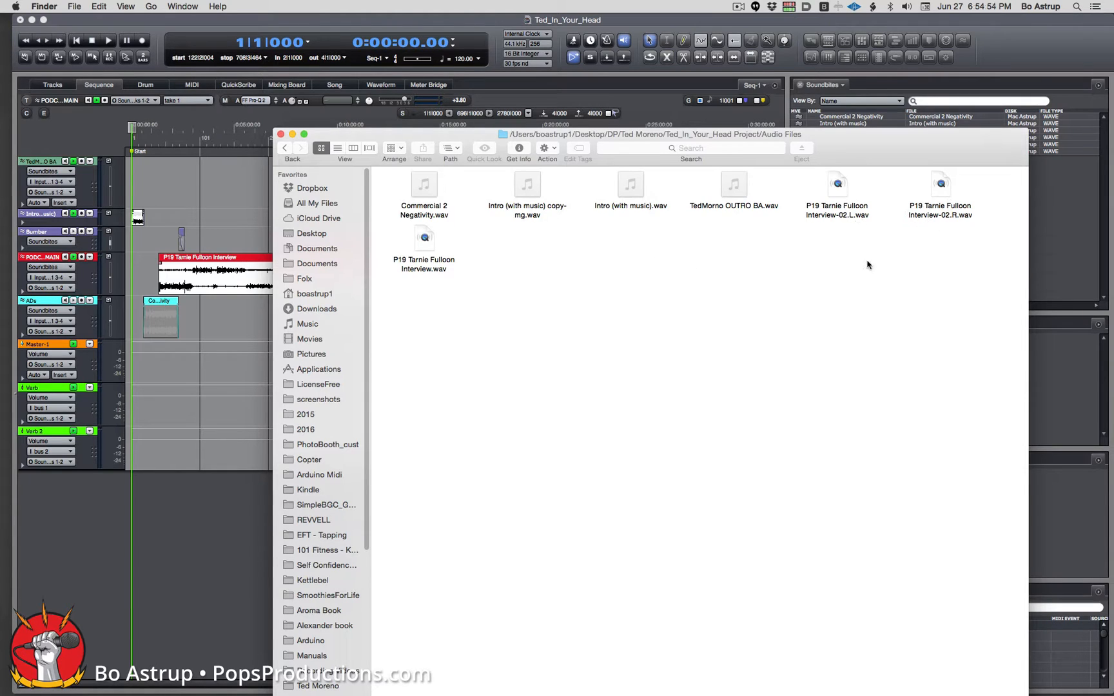
pyautogui.click(835, 214)
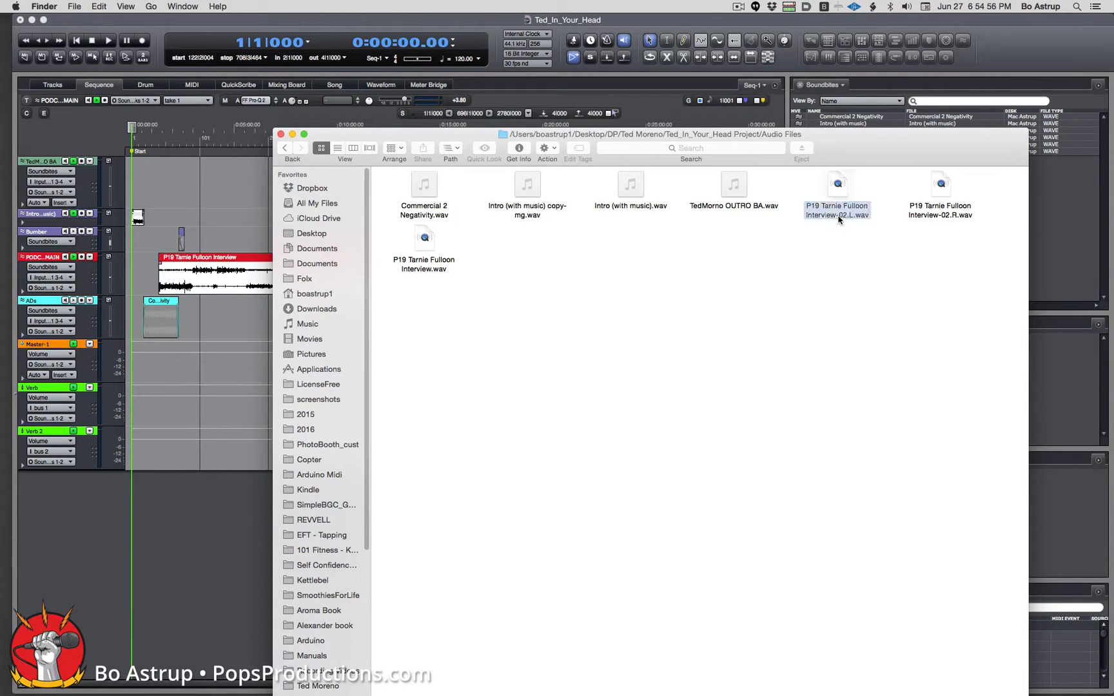
pyautogui.click(825, 208)
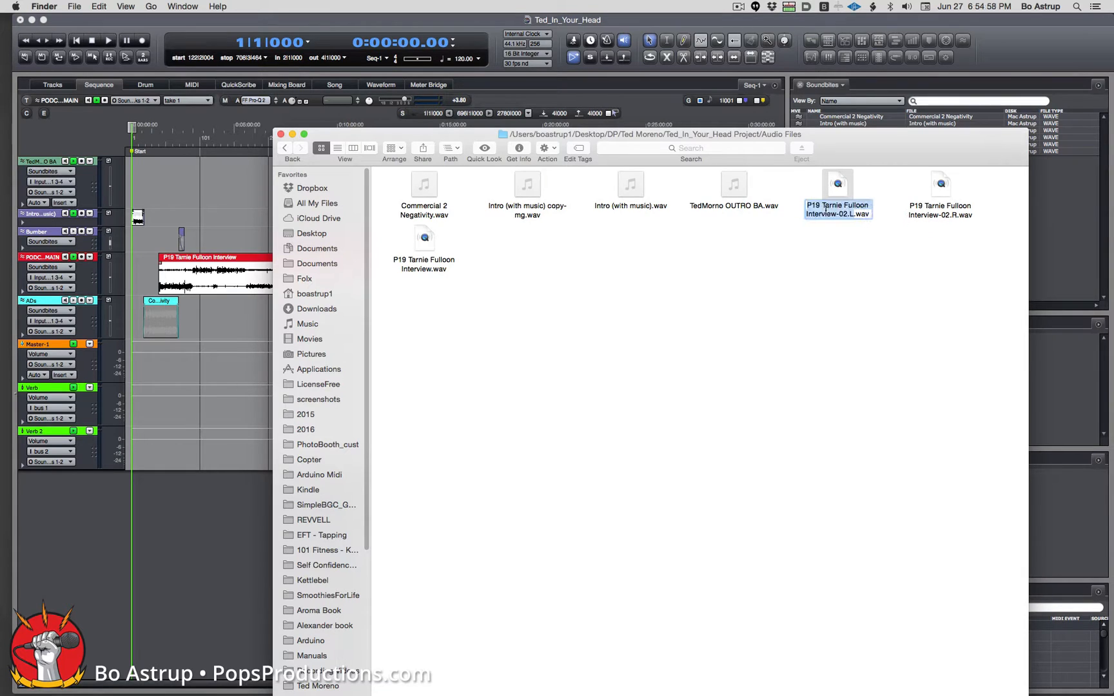
pyautogui.click(825, 211)
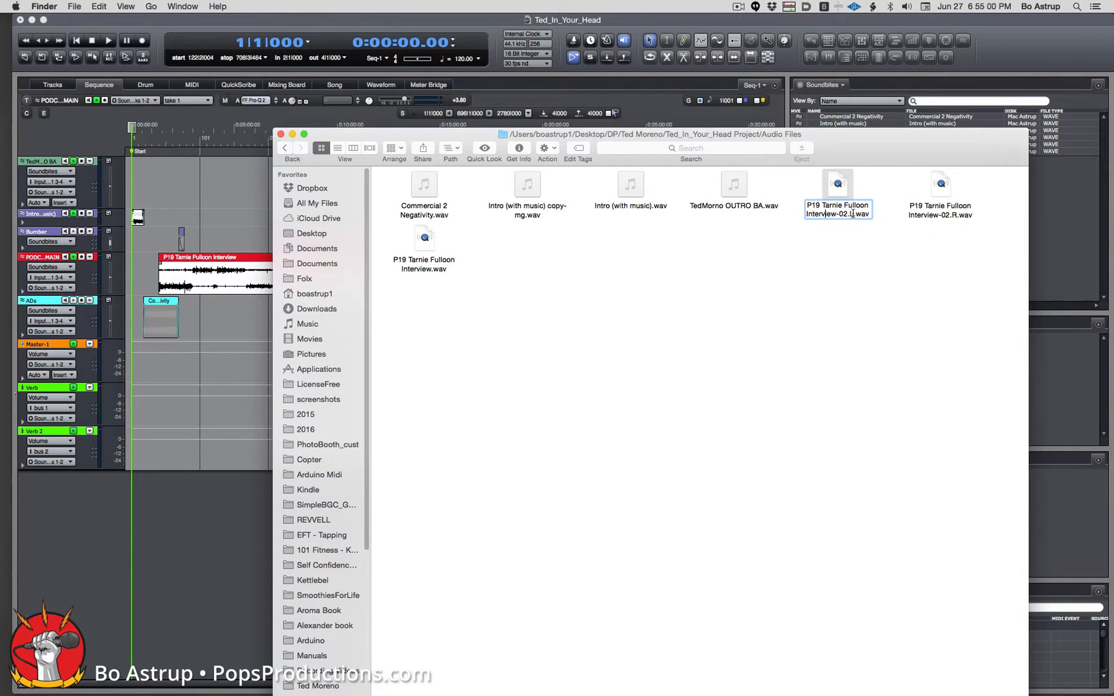
pyautogui.moveTo(852, 214); pyautogui.dragTo(837, 216)
pyautogui.write('A')
pyautogui.press('Return')
# Rename the -02.R interview file to InterviewB.
pyautogui.click(944, 216)
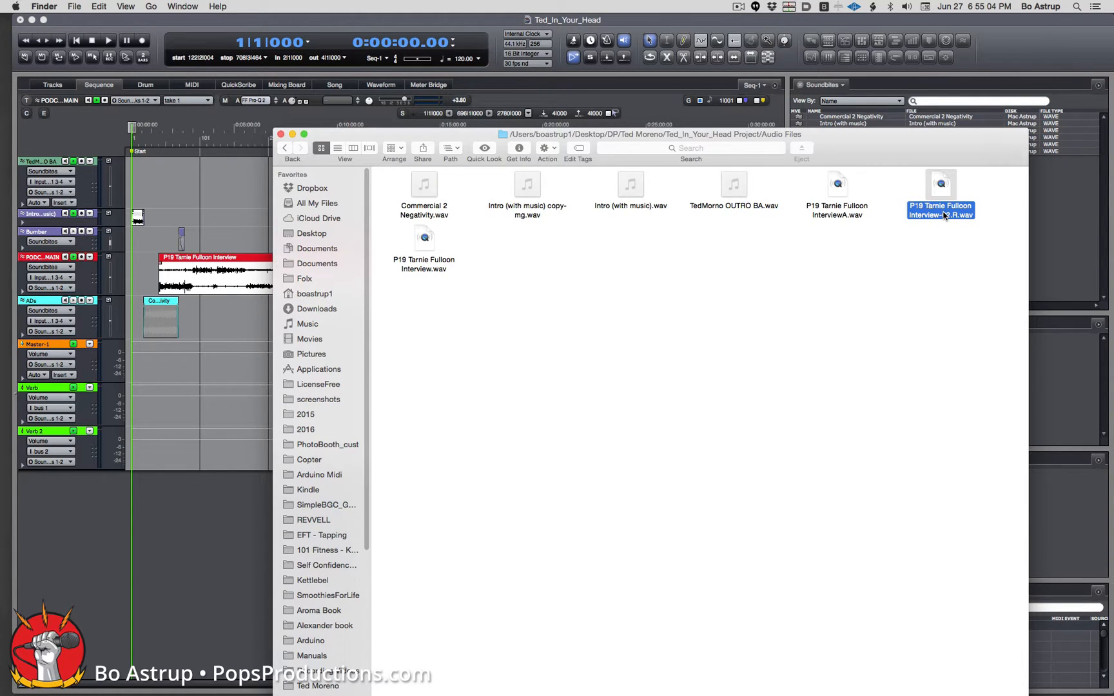
pyautogui.click(944, 215)
pyautogui.click(943, 214)
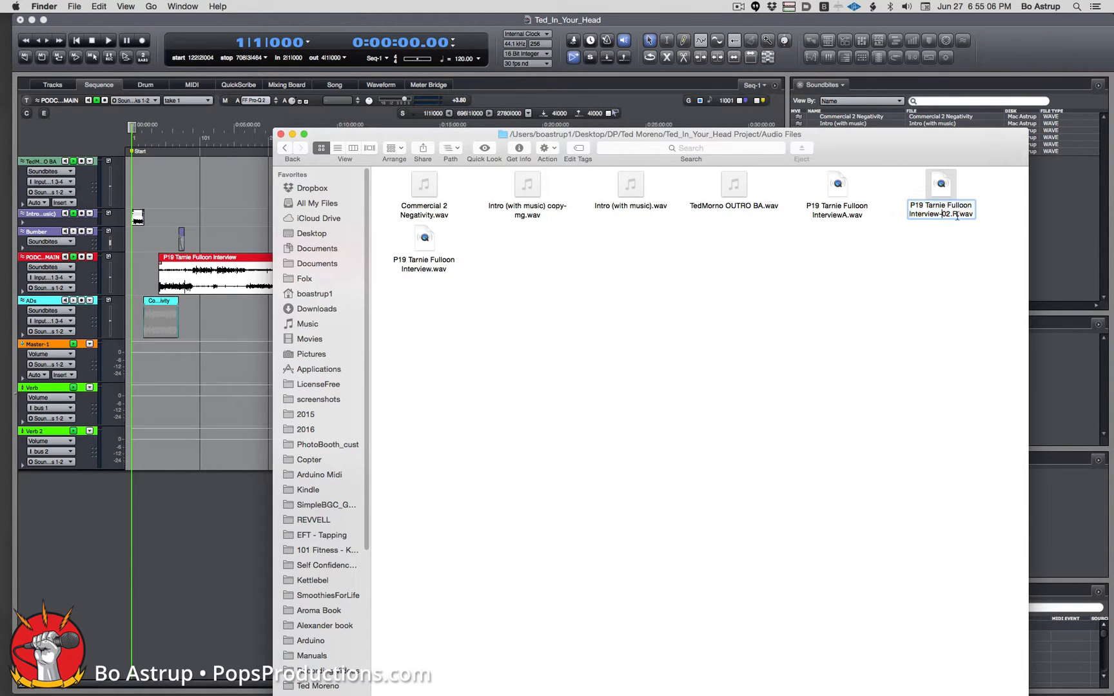
pyautogui.moveTo(957, 216); pyautogui.dragTo(939, 215)
pyautogui.press('Return')
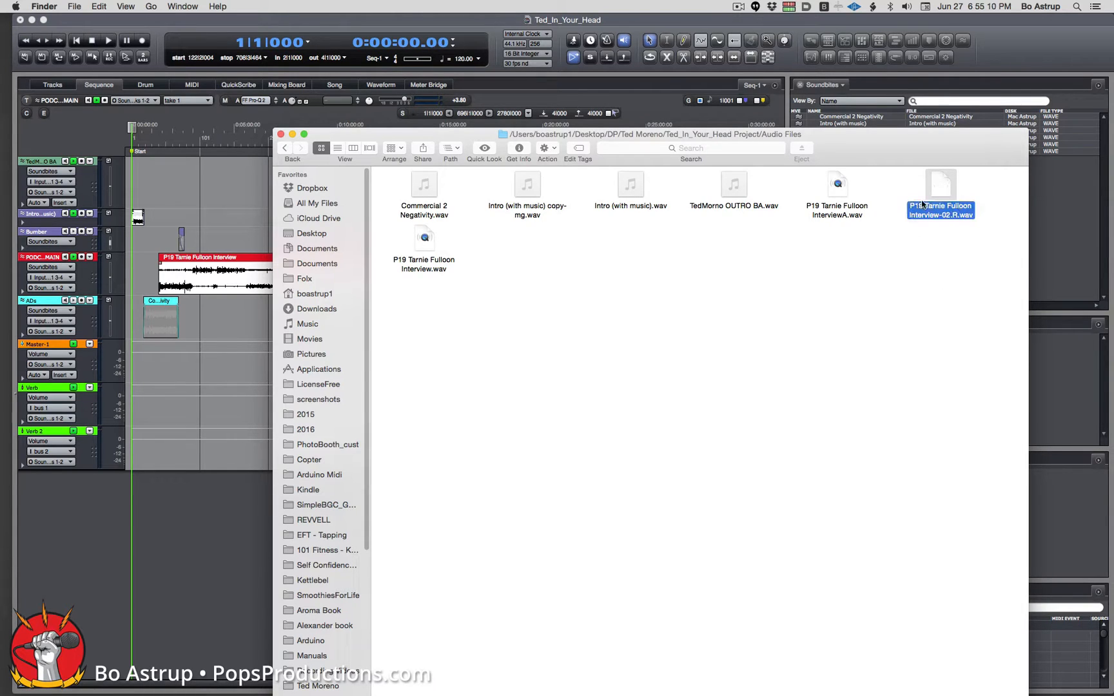
# Drag InterviewA and InterviewB together into Digital Performer's track list.
pyautogui.click(956, 249)
pyautogui.click(935, 192)
pyautogui.keyDown('super'); pyautogui.click(837, 186); pyautogui.keyUp('super')
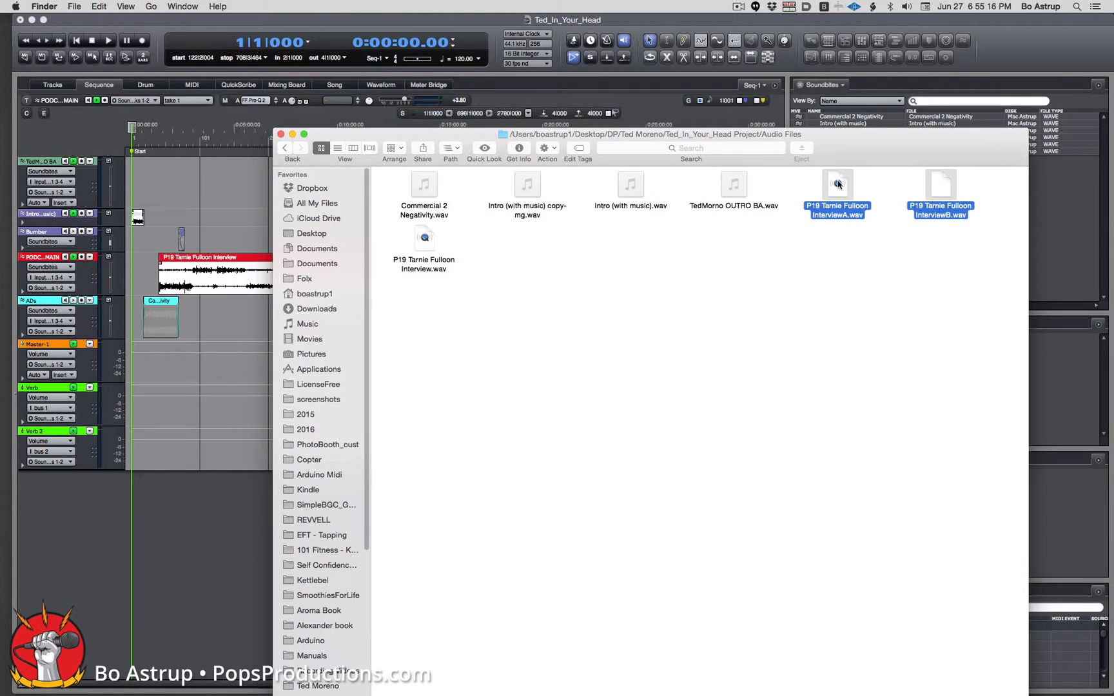
pyautogui.moveTo(837, 184); pyautogui.dragTo(81, 497)
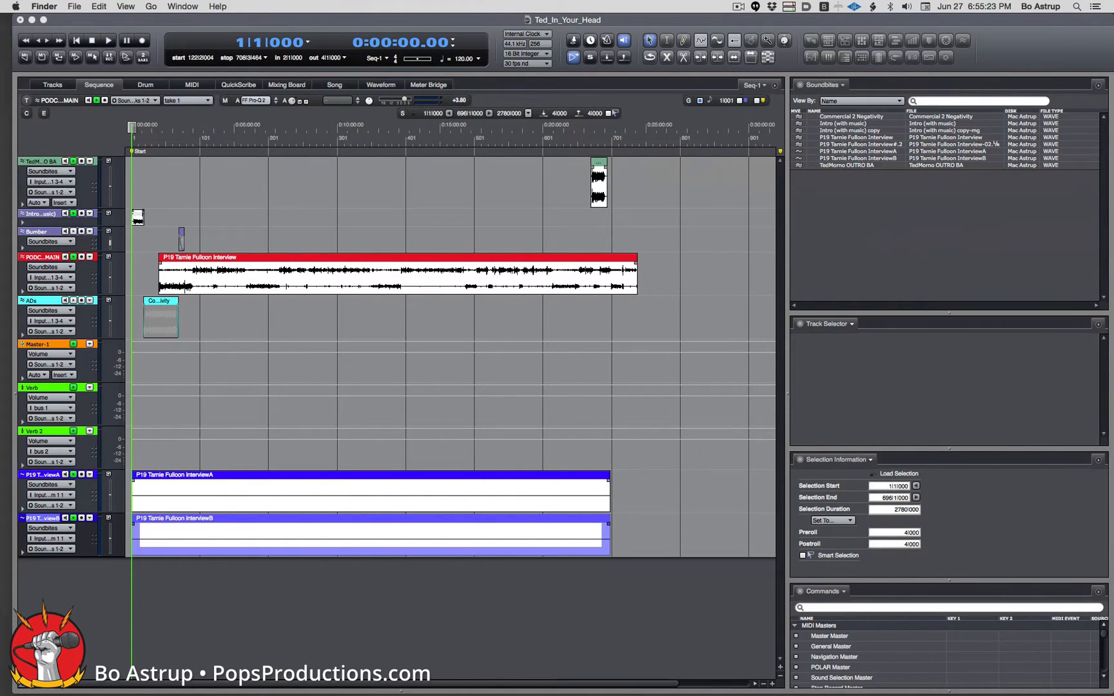
# Delete the original stereo P19 interview clip from the PODCAST MAIN track.
pyautogui.click(540, 290)
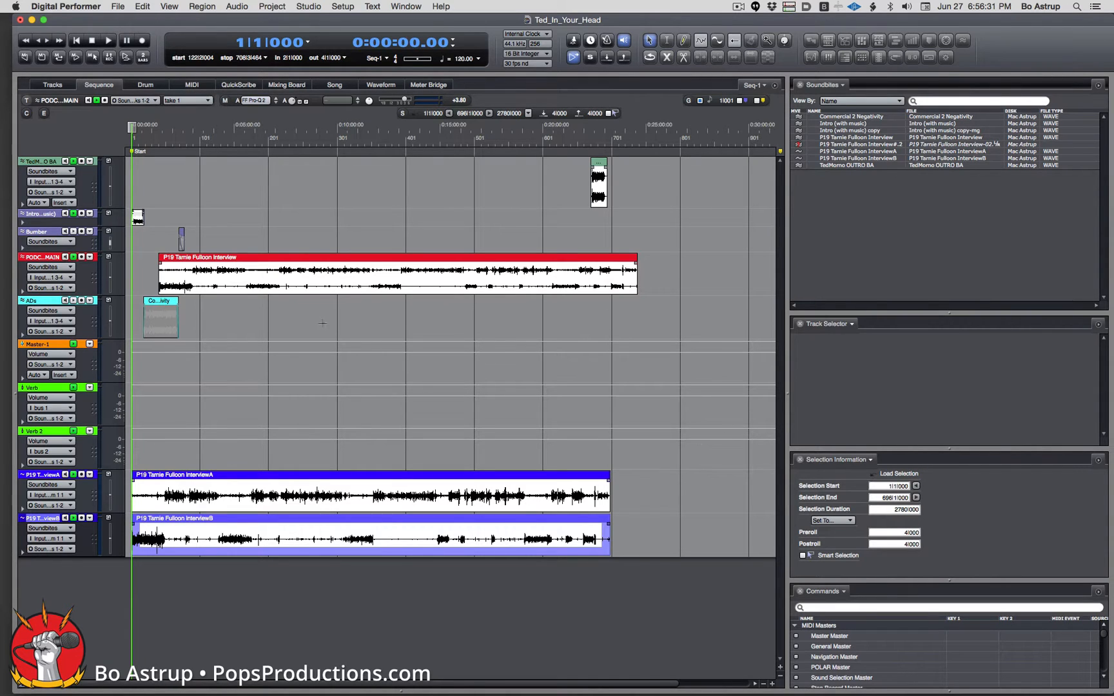
pyautogui.click(193, 260)
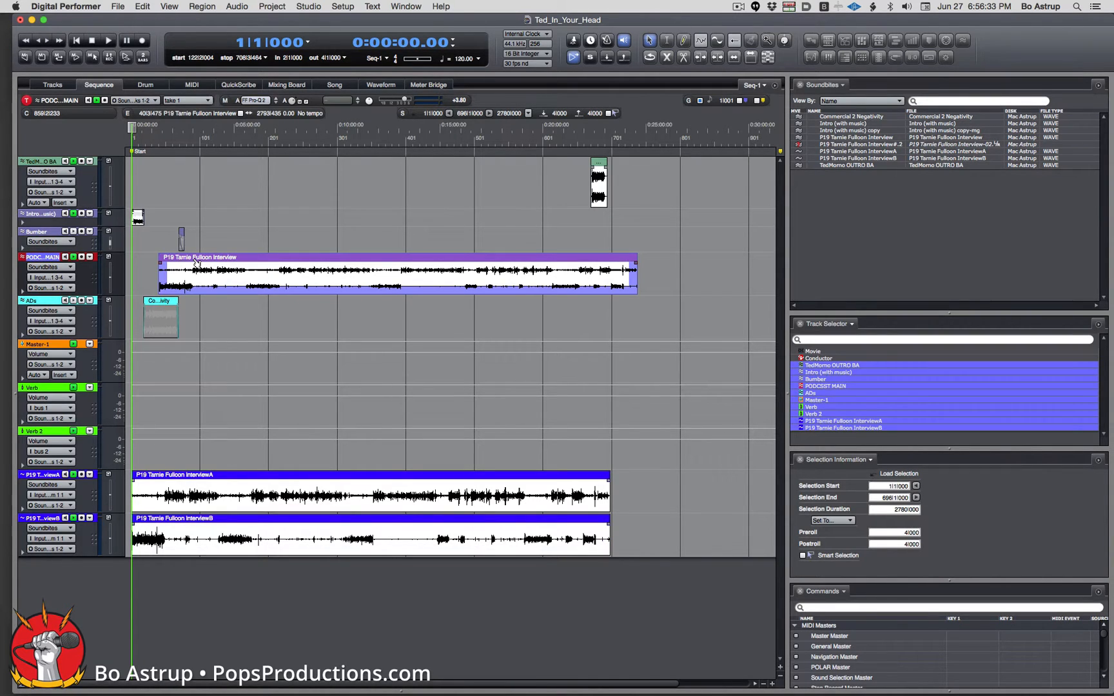
pyautogui.press('Delete')
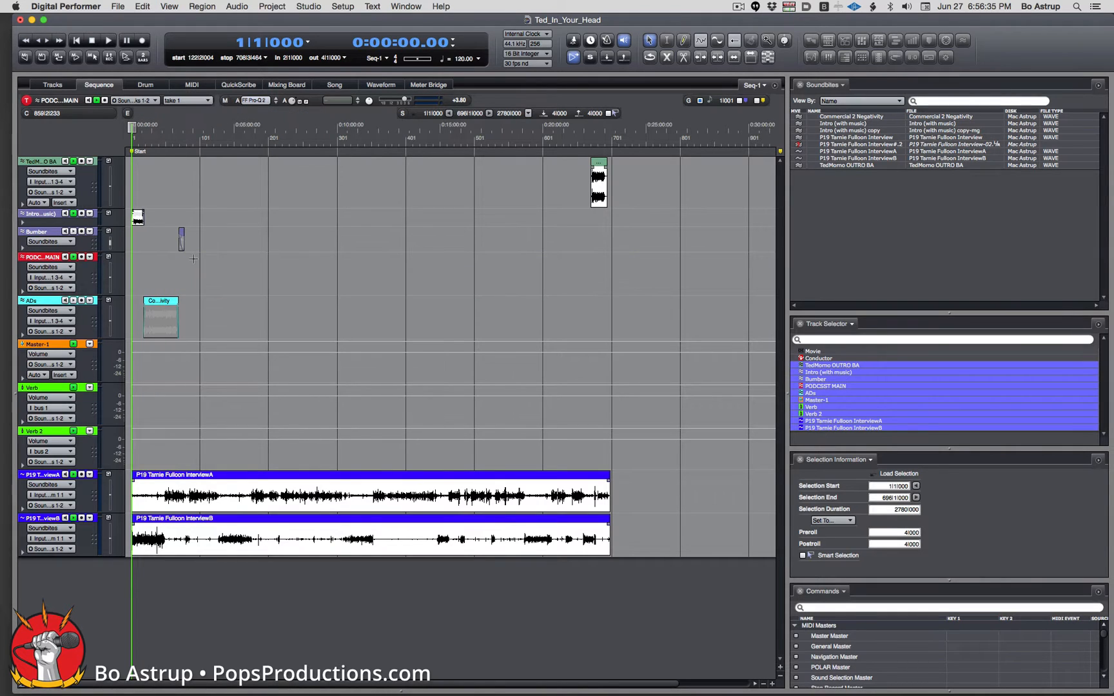
# Move the InterviewA and InterviewB tracks up directly beneath Bumber.
pyautogui.moveTo(20, 492); pyautogui.dragTo(29, 272)
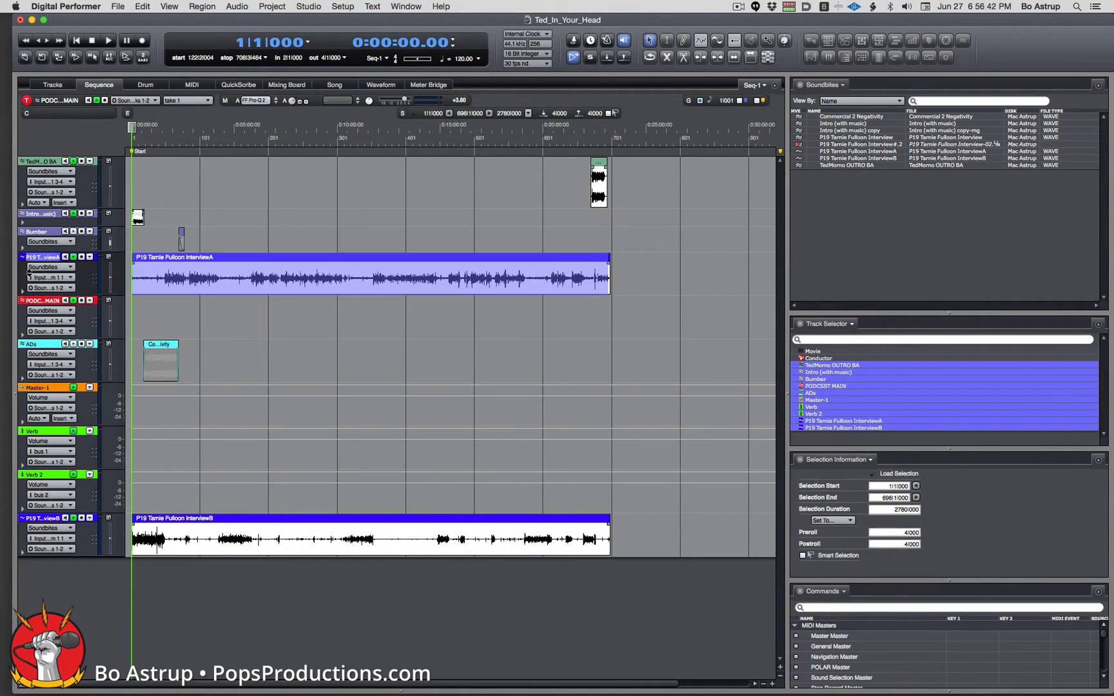
pyautogui.moveTo(23, 536); pyautogui.dragTo(32, 312)
pyautogui.press('super+Right')
pyautogui.press('super+Right')
pyautogui.press('super+Right')
pyautogui.press('super+Right')
pyautogui.press('super+Right')
pyautogui.press('super+Right')
pyautogui.press('super+Right')
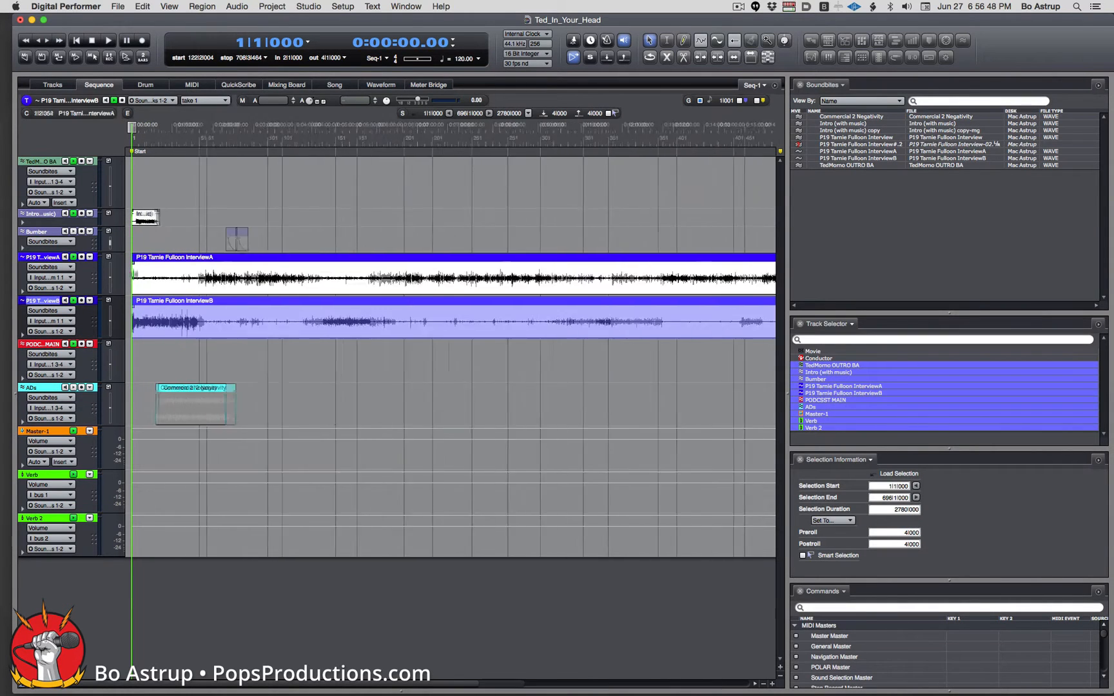
pyautogui.press('super+Right')
pyautogui.press('super+Right')
pyautogui.press('super+Right')
pyautogui.press('super+Right')
pyautogui.press('super+Right')
pyautogui.press('super+Right')
pyautogui.press('super+Right')
pyautogui.press('super+Right')
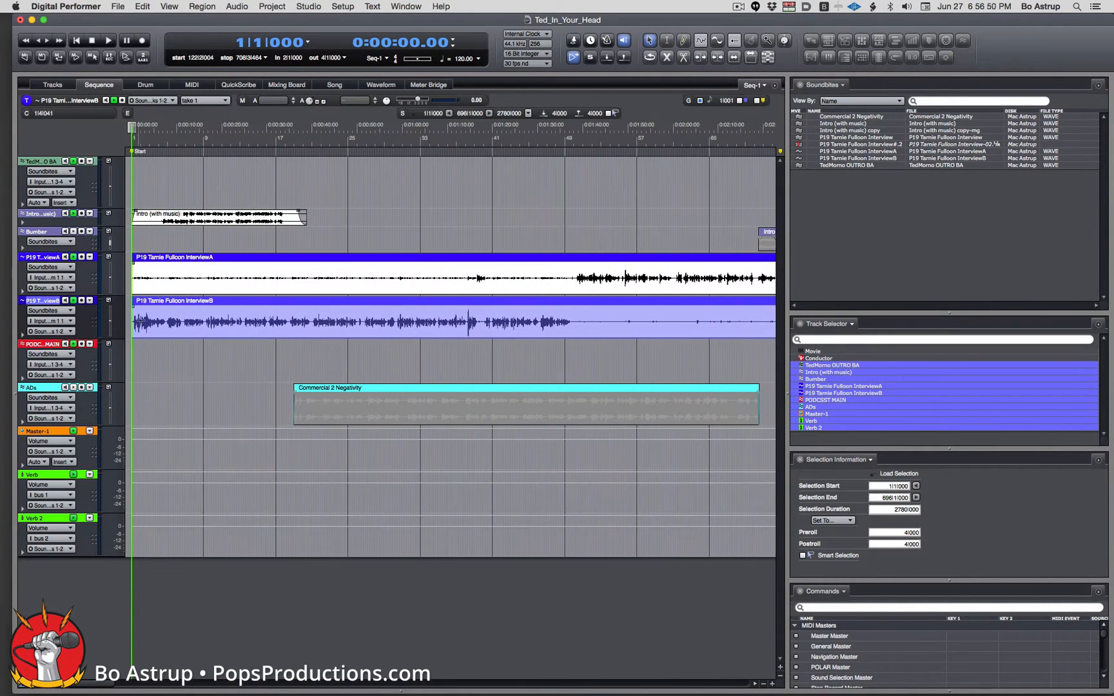
# Slide both interview clips right to the Commercial 2 Negativity start and play from about 0:32.
pyautogui.click(157, 258)
pyautogui.keyDown('shift'); pyautogui.click(163, 301); pyautogui.keyUp('shift')
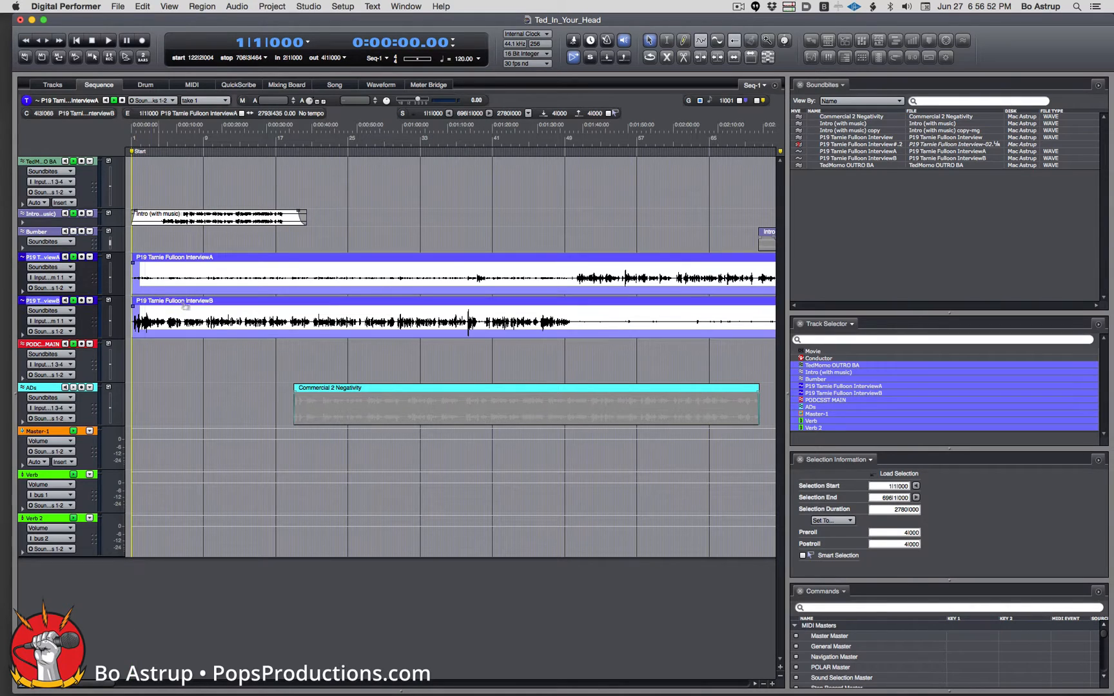
pyautogui.moveTo(185, 306); pyautogui.dragTo(323, 306)
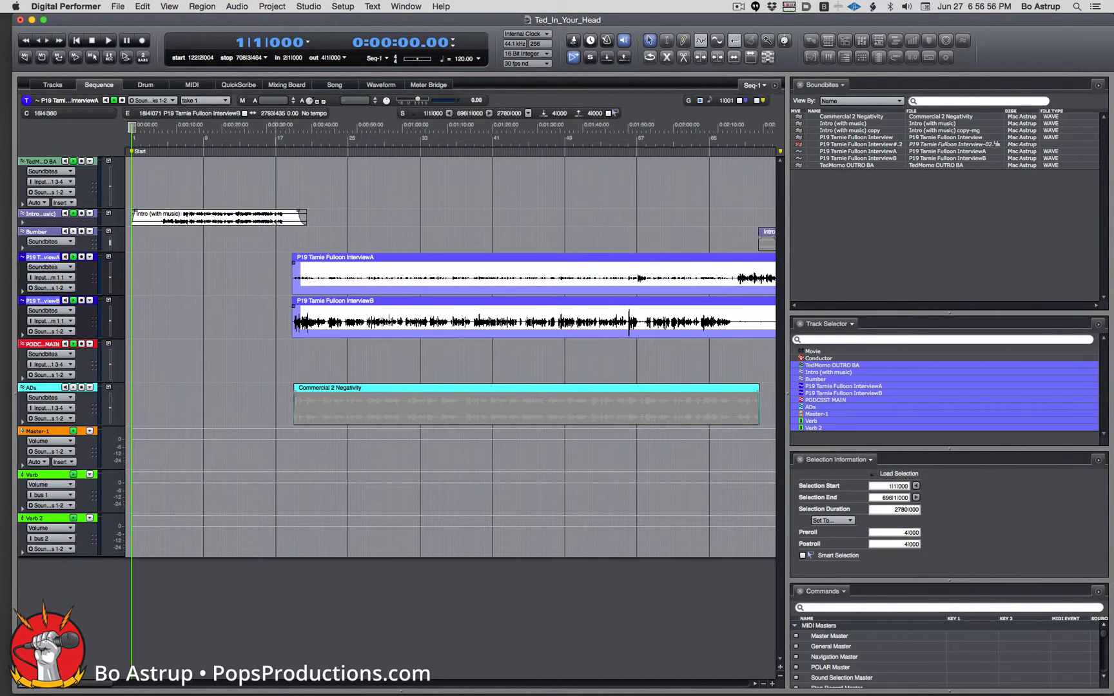
pyautogui.click(279, 129)
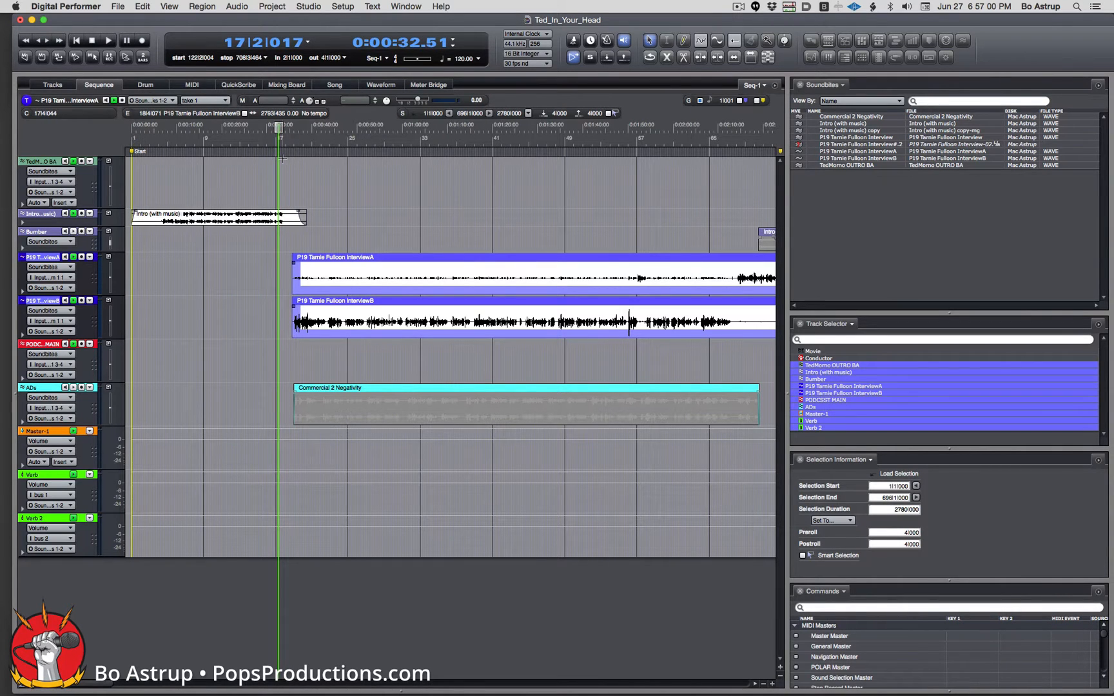
pyautogui.press('space')
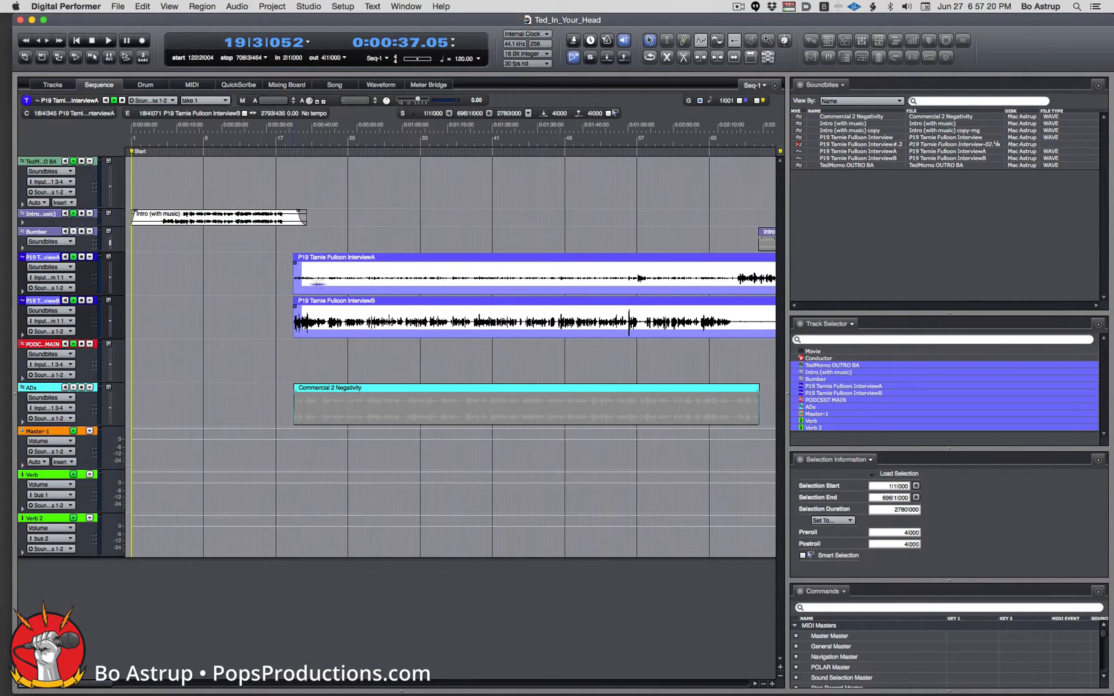
# Trim the start of the InterviewA clip later, undoing an accidental trim of both clips.
pyautogui.moveTo(294, 284); pyautogui.dragTo(469, 286)
pyautogui.press('super+z')
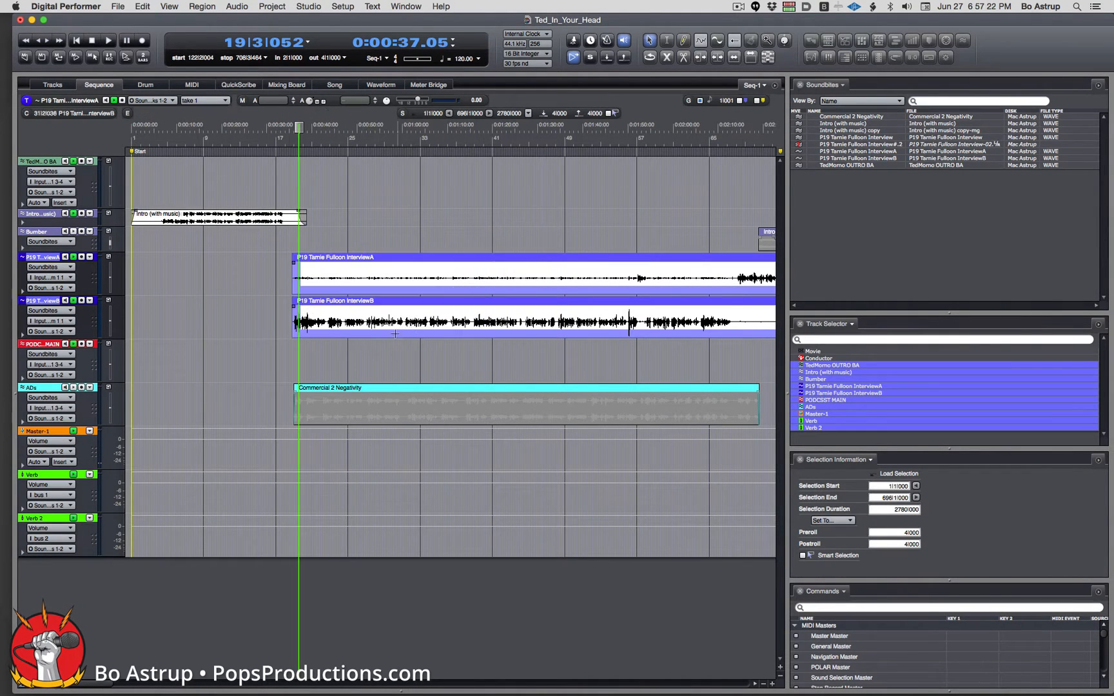
pyautogui.click(399, 348)
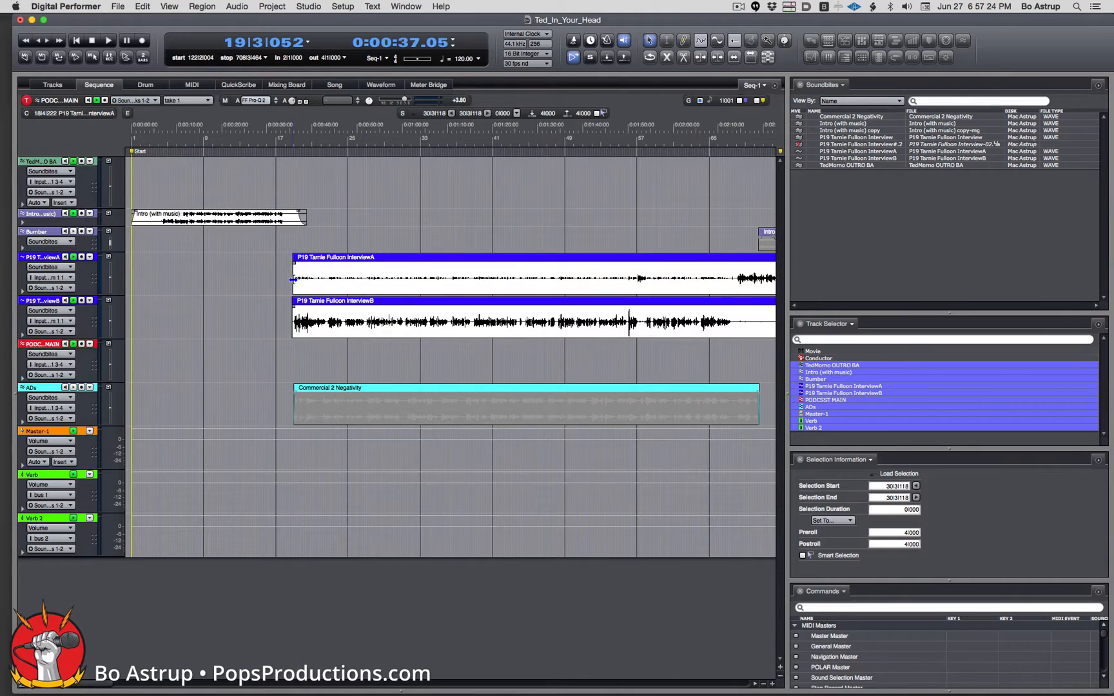
pyautogui.moveTo(294, 279); pyautogui.dragTo(621, 283)
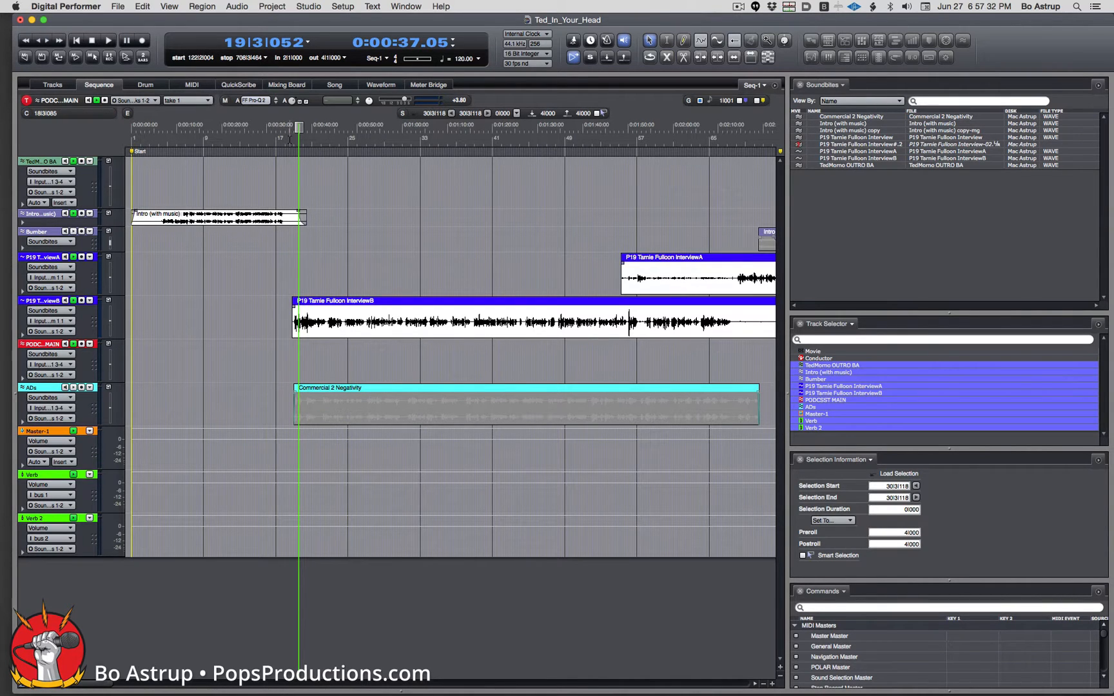
# Play the interview back from about 35 seconds, then show the Mixing Board.
pyautogui.click(290, 132)
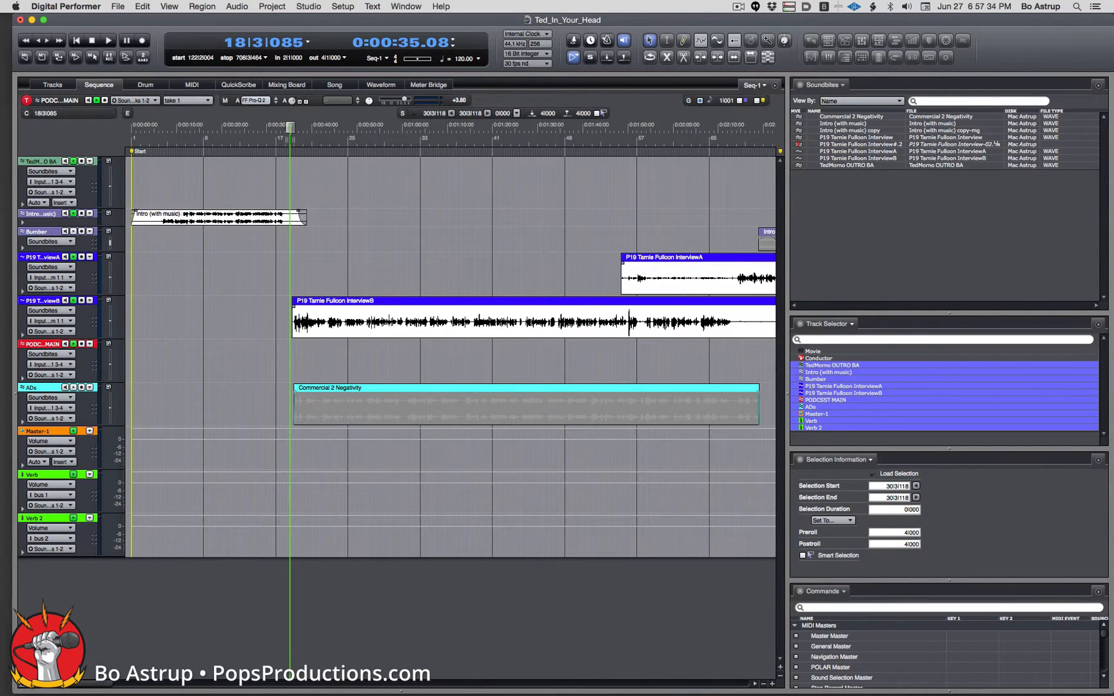
pyautogui.press('space')
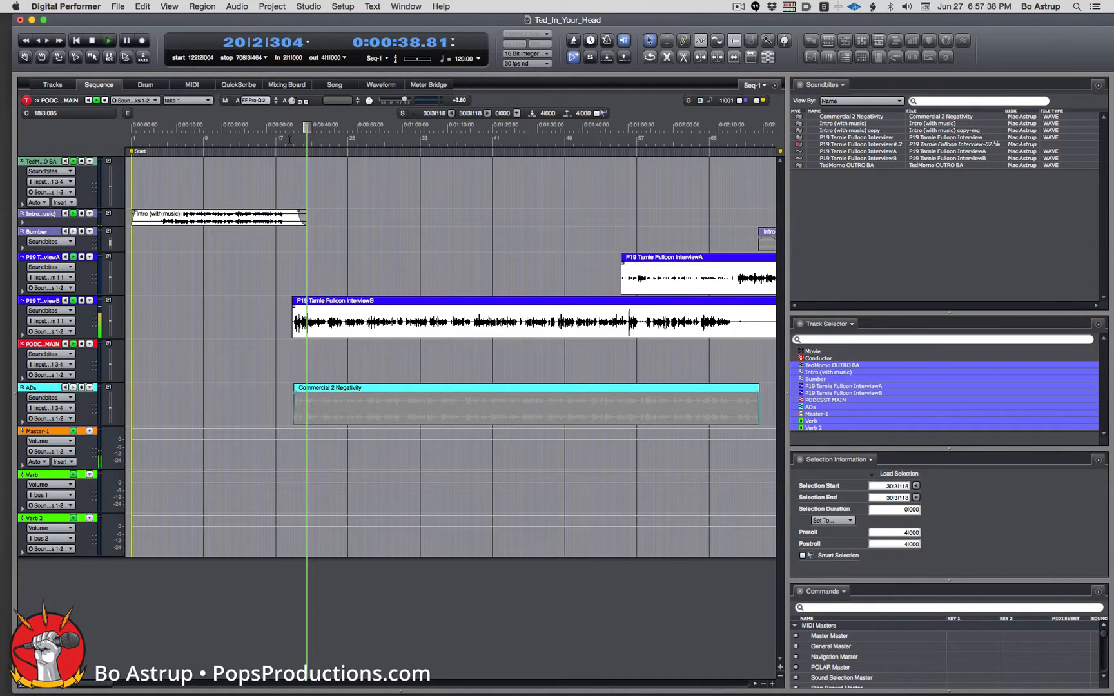
pyautogui.press('space')
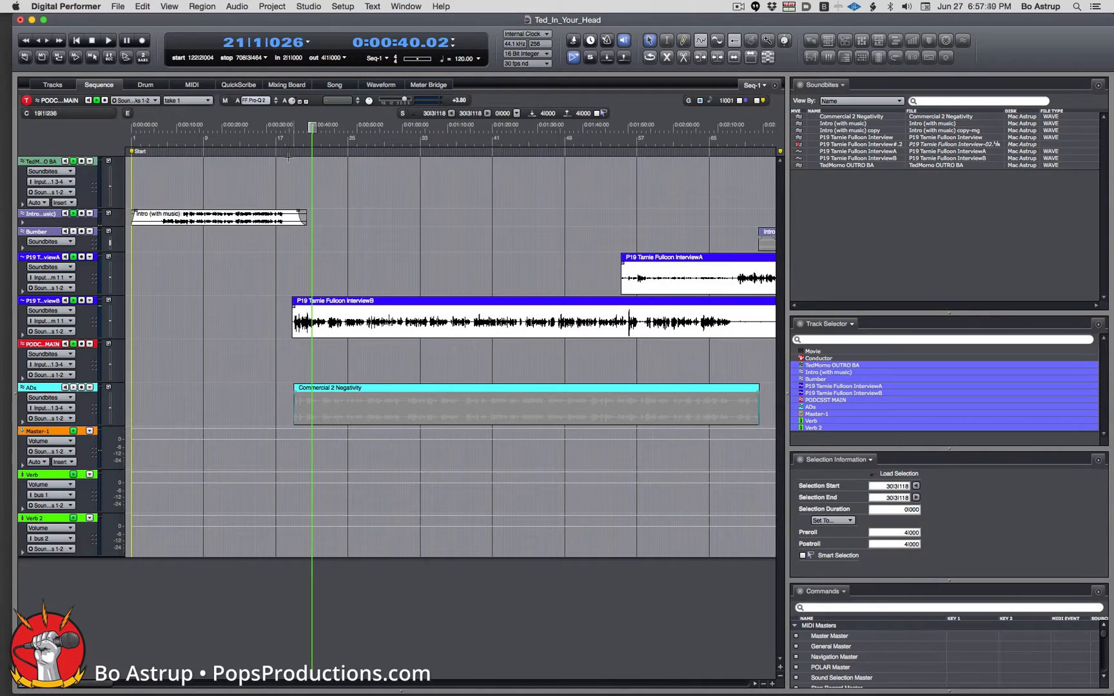
pyautogui.click(286, 84)
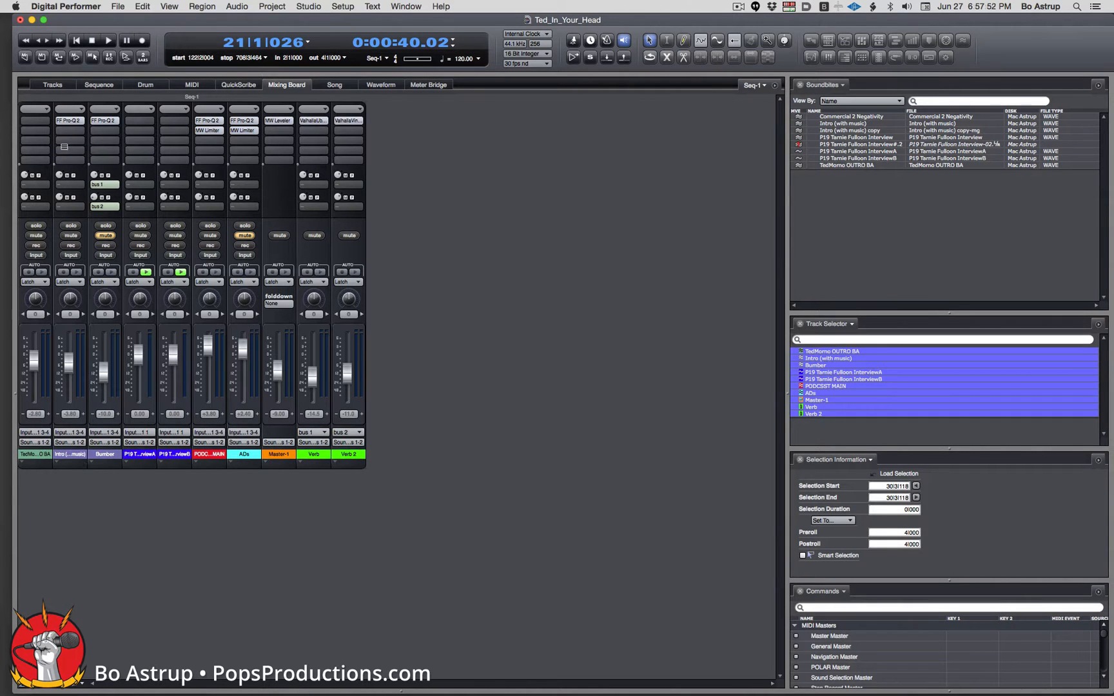
pyautogui.click(64, 117)
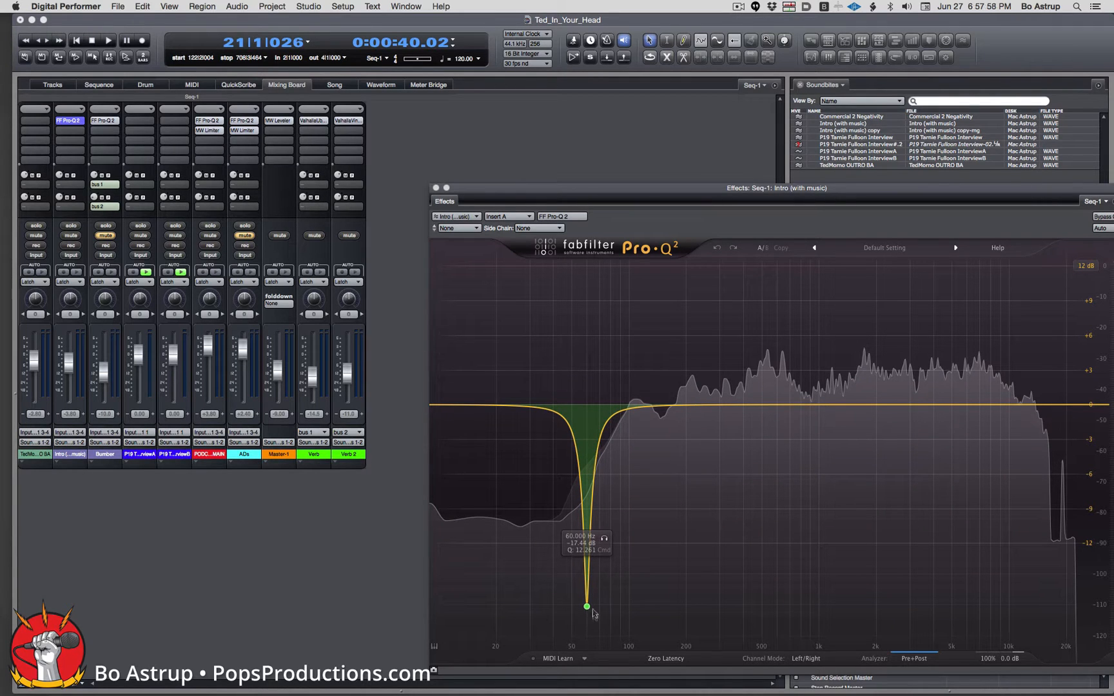
pyautogui.click(435, 187)
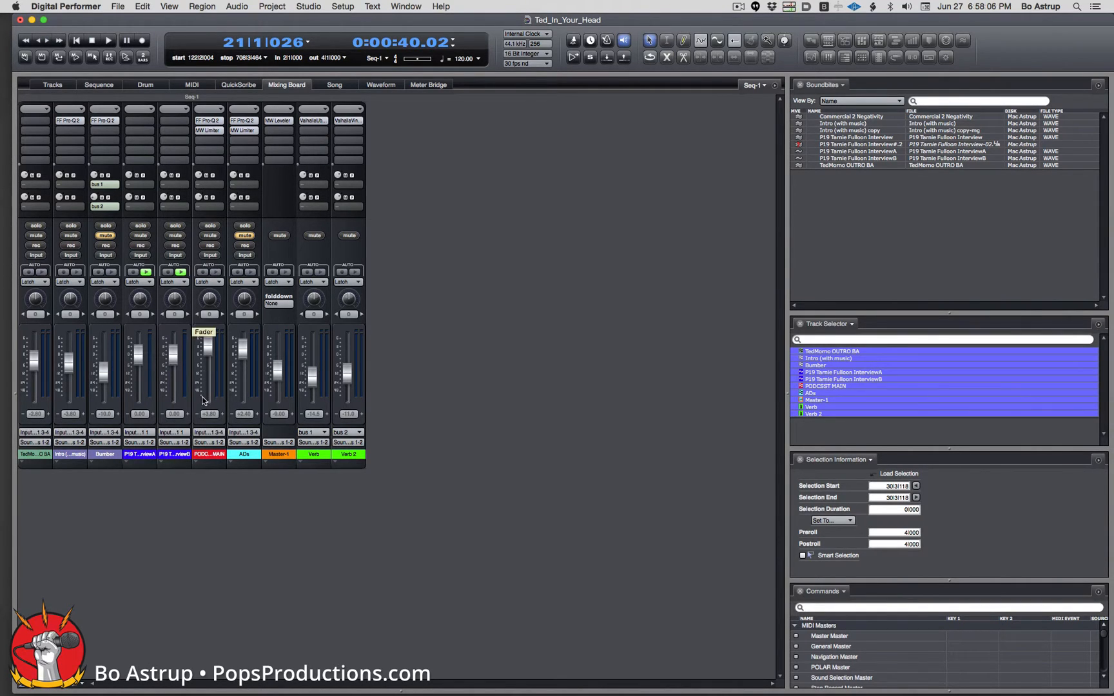
pyautogui.click(207, 130)
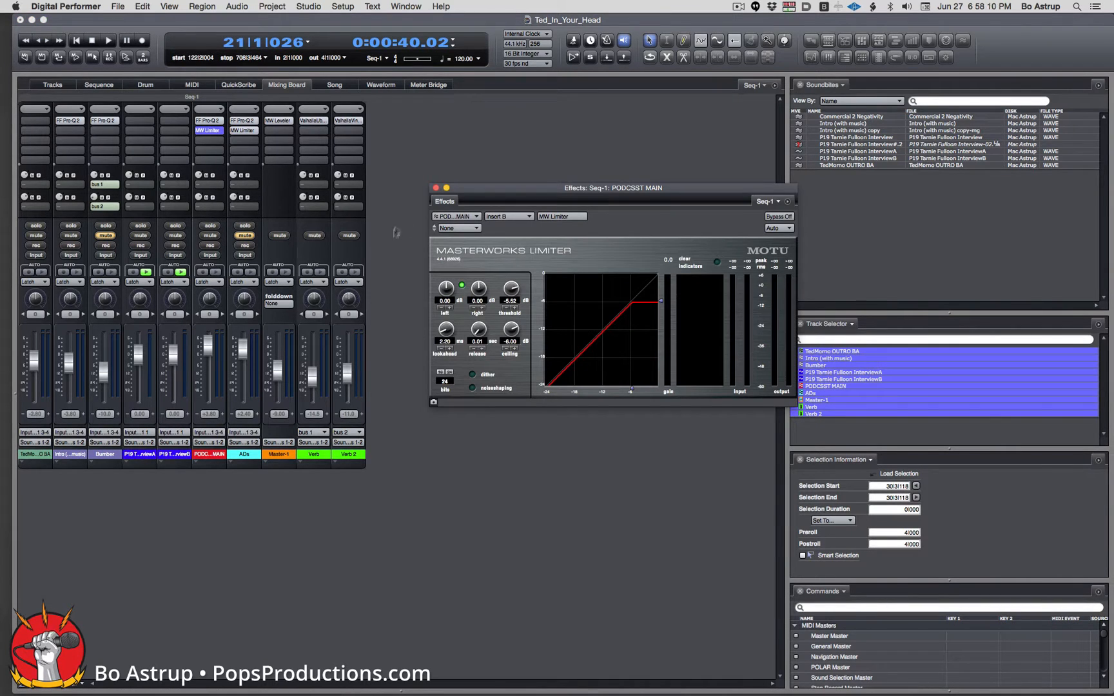
pyautogui.click(435, 188)
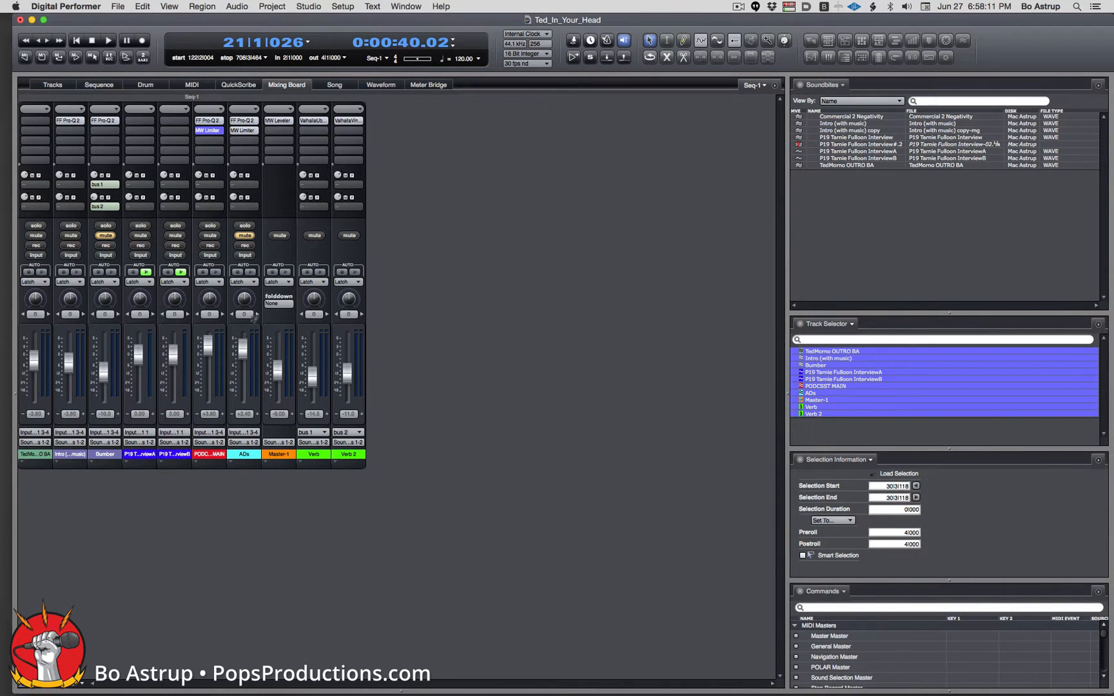
pyautogui.click(279, 119)
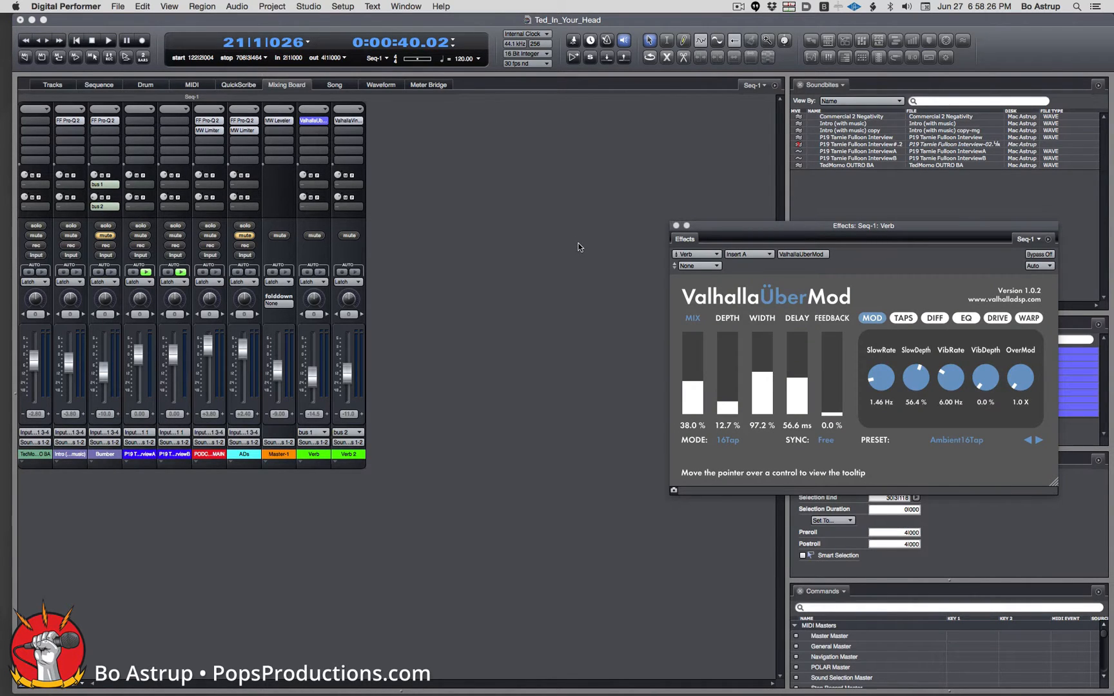
pyautogui.click(676, 226)
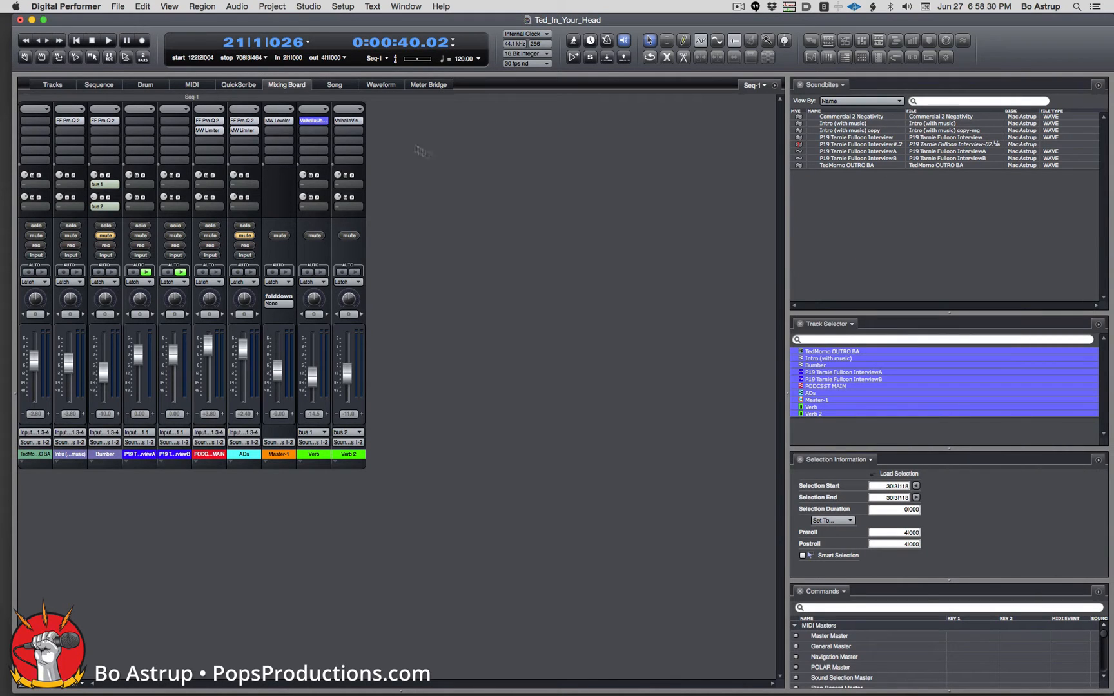
pyautogui.click(348, 120)
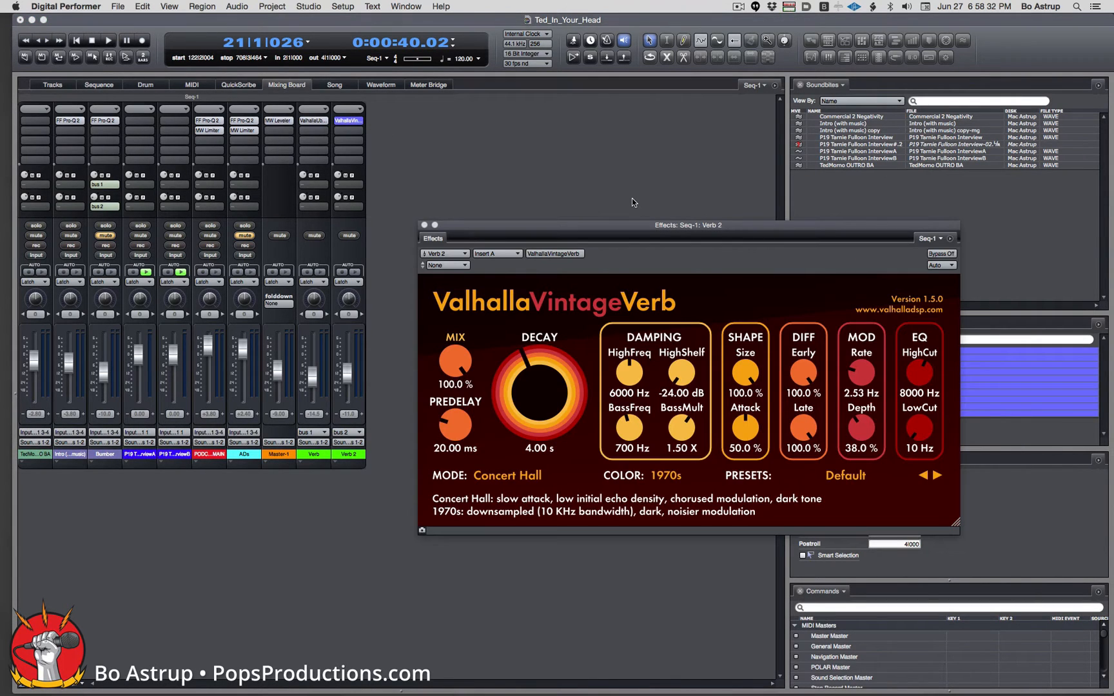
pyautogui.click(424, 225)
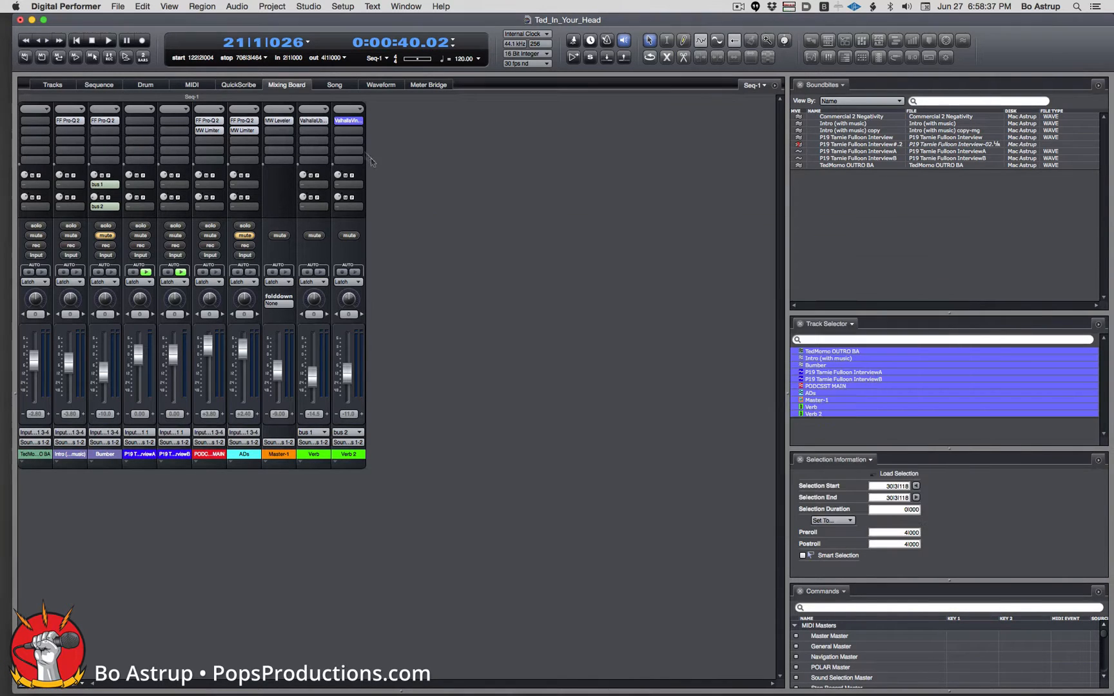
pyautogui.click(313, 120)
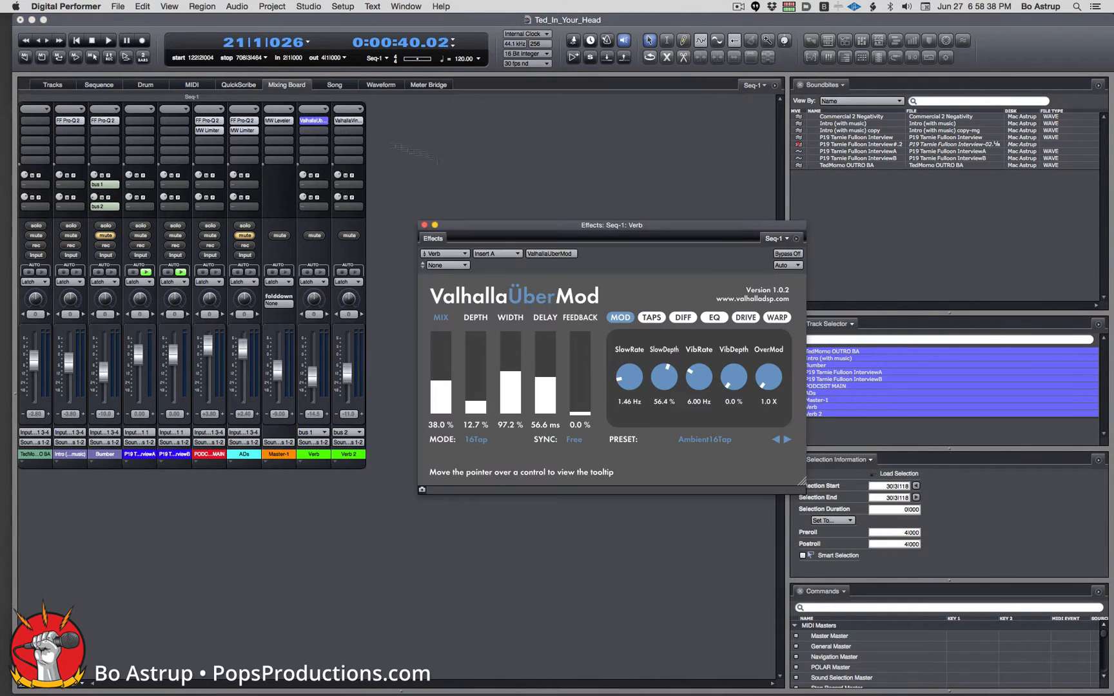
pyautogui.click(424, 225)
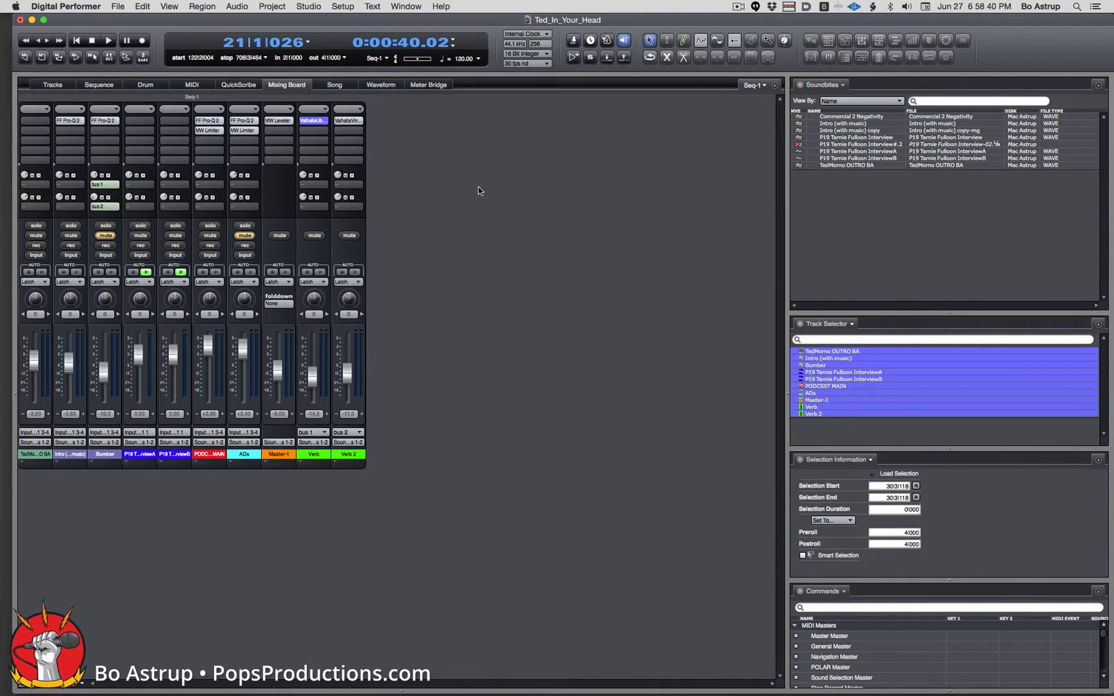
# Copy the FF Pro-Q 2 and MW Limiter inserts from PODCAST MAIN onto both interview strips.
pyautogui.click(207, 120)
pyautogui.keyDown('shift'); pyautogui.click(208, 129); pyautogui.keyUp('shift')
pyautogui.moveTo(209, 123); pyautogui.dragTo(174, 117)
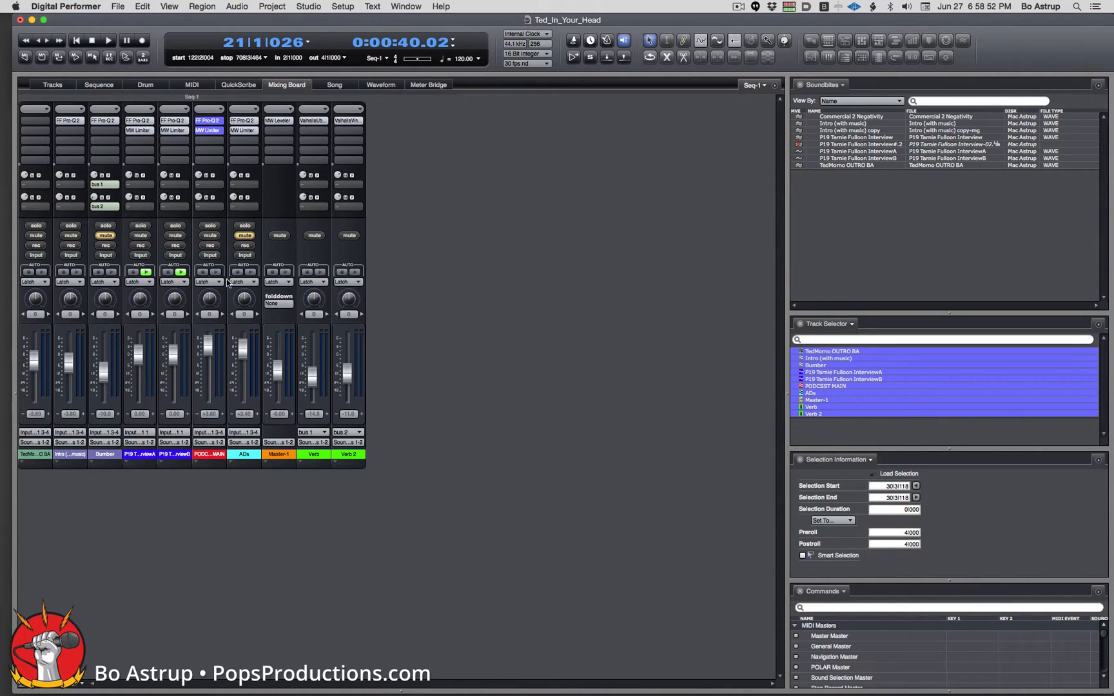
pyautogui.click(539, 307)
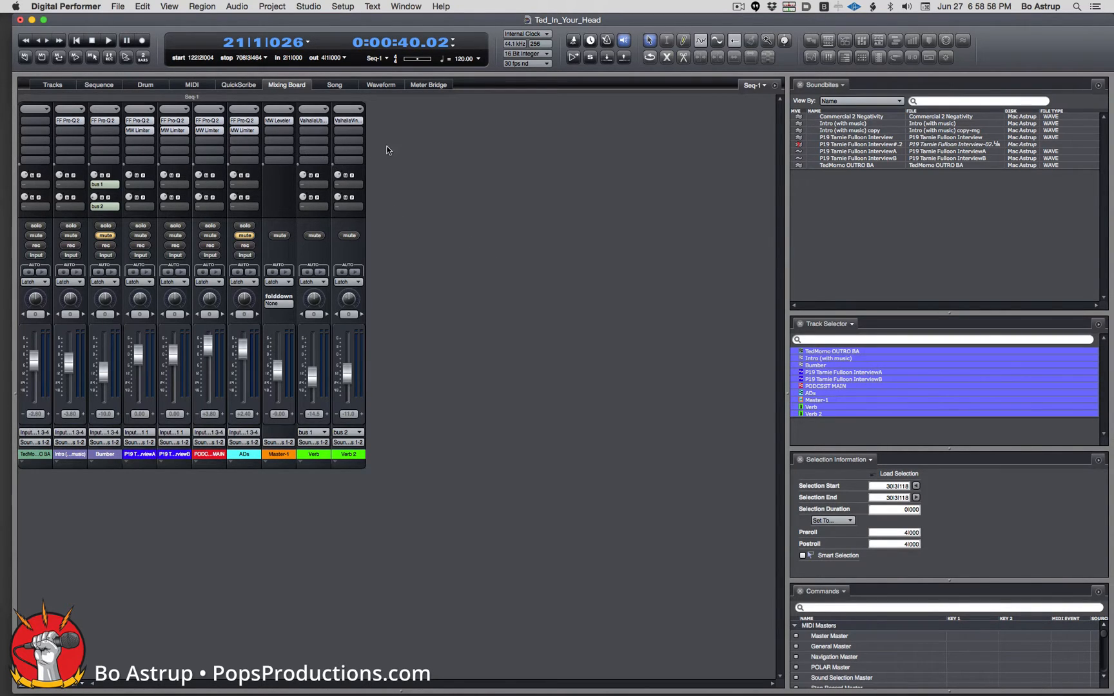
pyautogui.moveTo(171, 131); pyautogui.dragTo(169, 141)
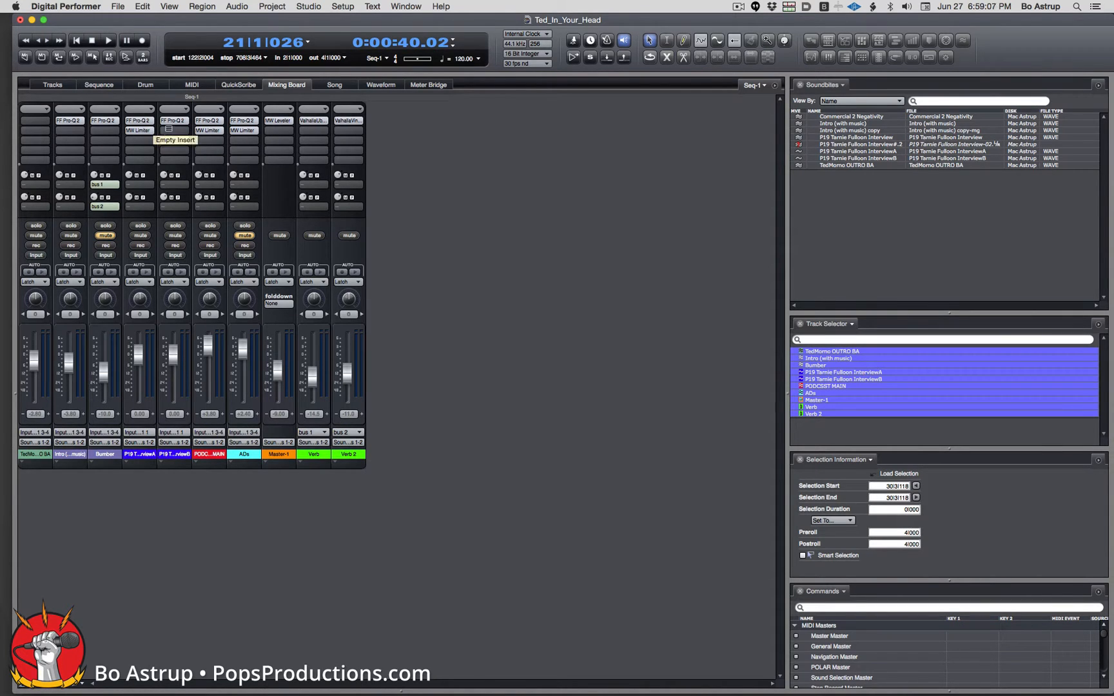
# Open InterviewB's Pro-Q 2 and delete its 60 Hz notch band.
pyautogui.doubleClick(170, 120)
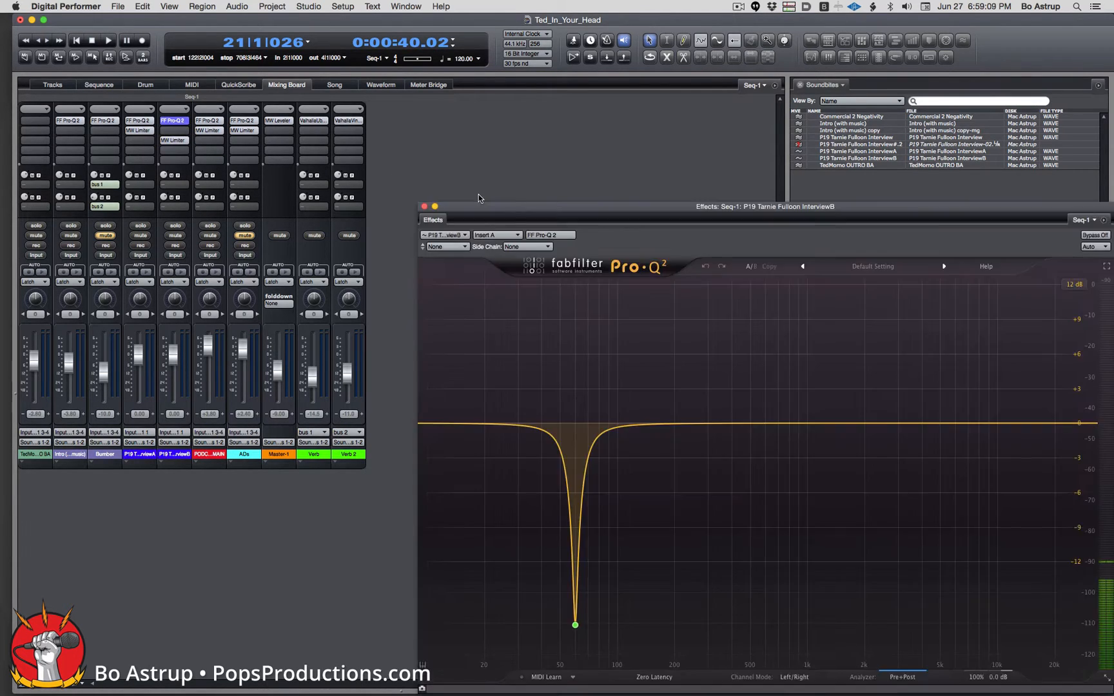
pyautogui.moveTo(572, 630)
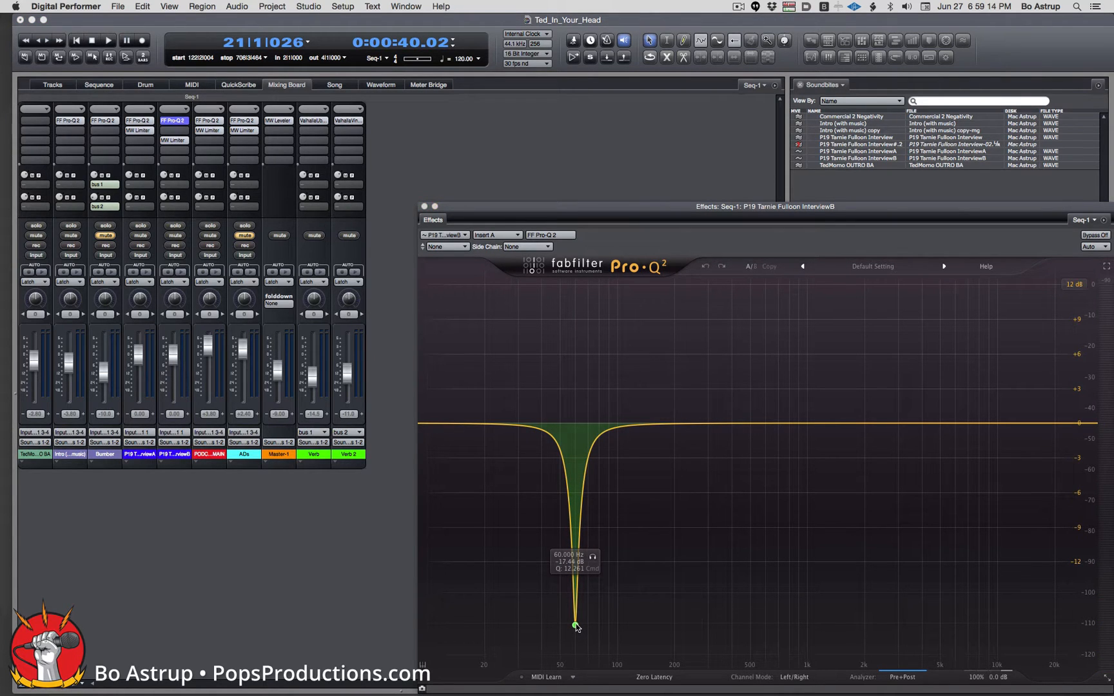
pyautogui.moveTo(575, 626); pyautogui.dragTo(580, 441)
pyautogui.rightClick(580, 442)
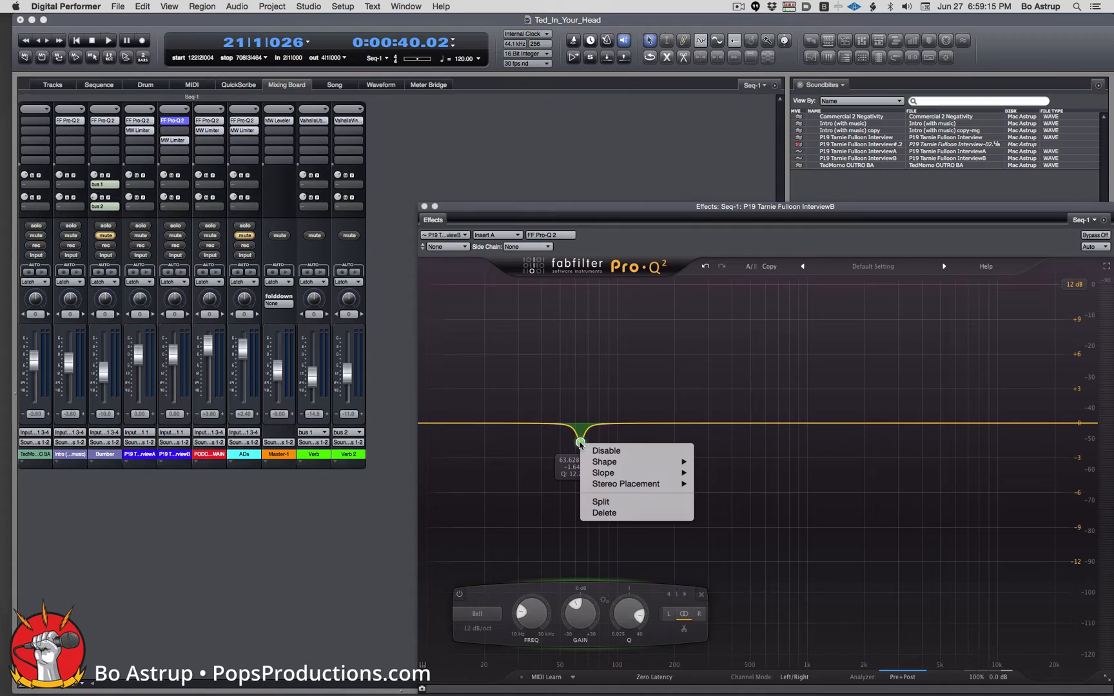
pyautogui.click(600, 513)
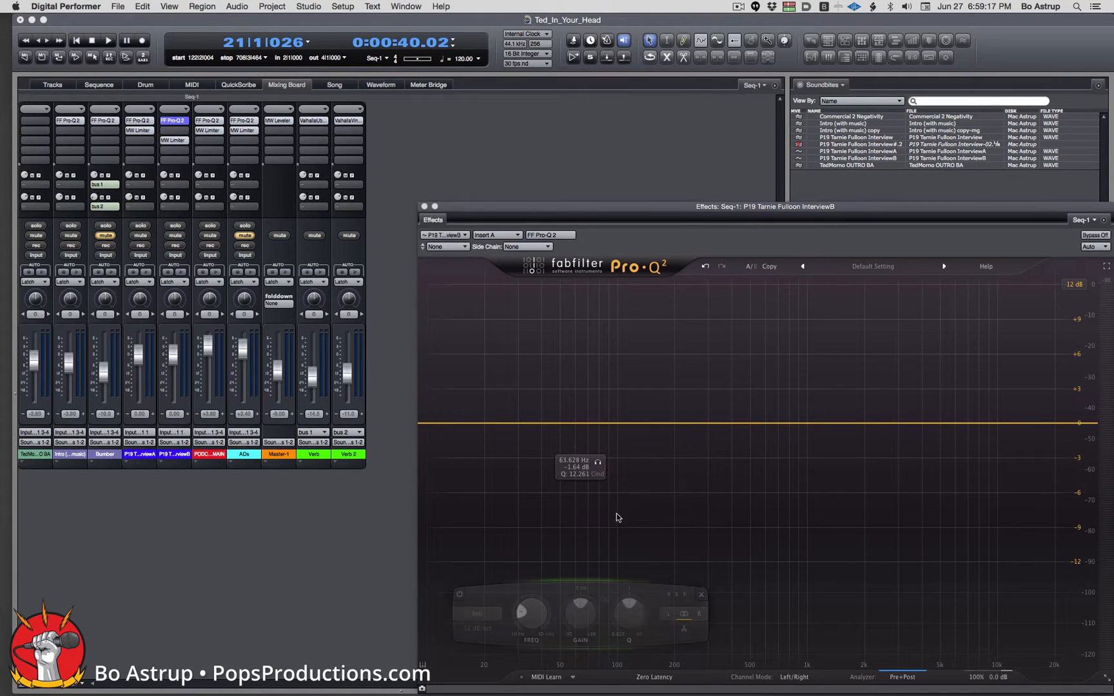
# Add a 36 dB/oct Low Cut band at about 74 Hz, then return to the Sequence window.
pyautogui.doubleClick(540, 424)
pyautogui.moveTo(540, 424); pyautogui.dragTo(522, 463)
pyautogui.click(455, 614)
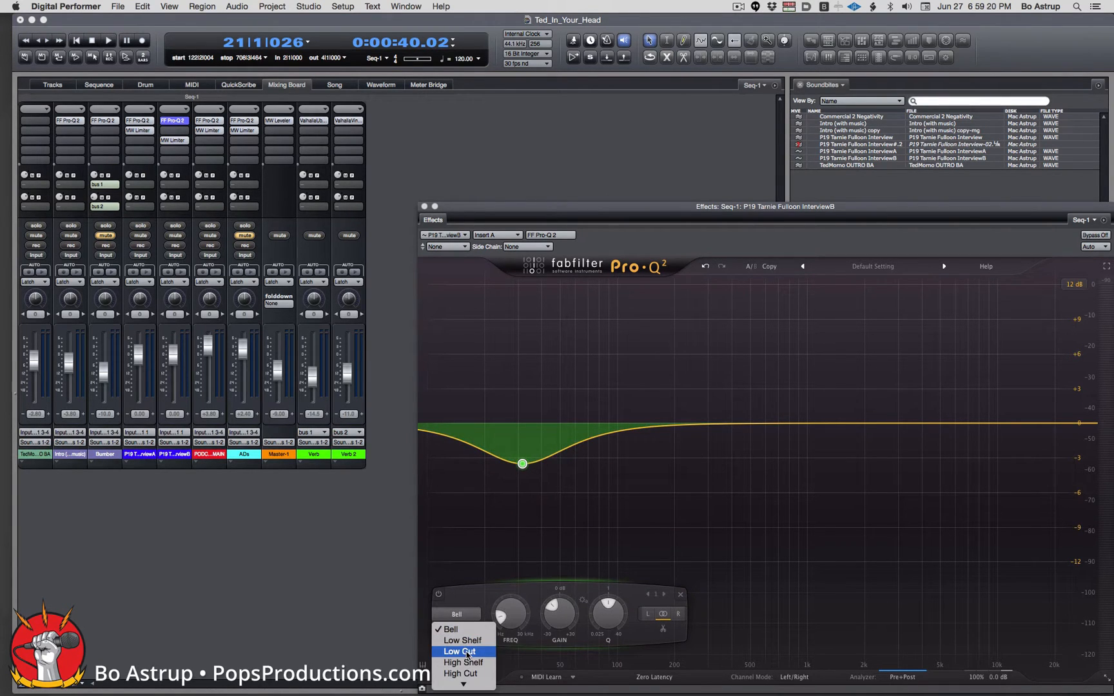
pyautogui.click(468, 652)
pyautogui.click(471, 629)
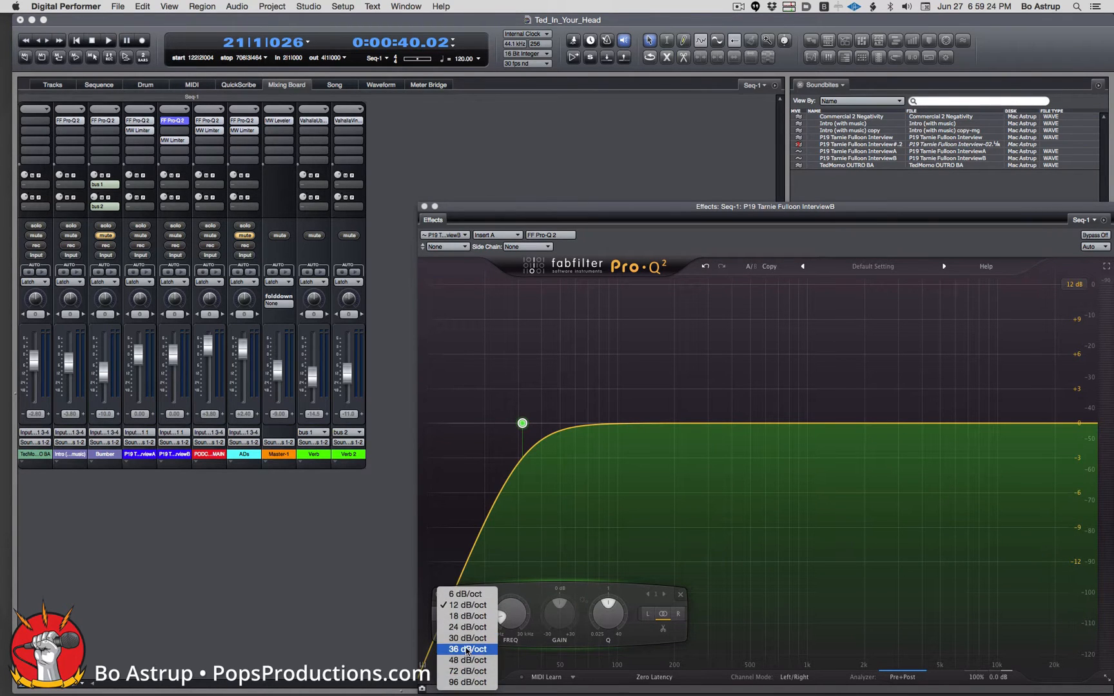
pyautogui.click(468, 651)
pyautogui.moveTo(522, 423); pyautogui.dragTo(593, 433)
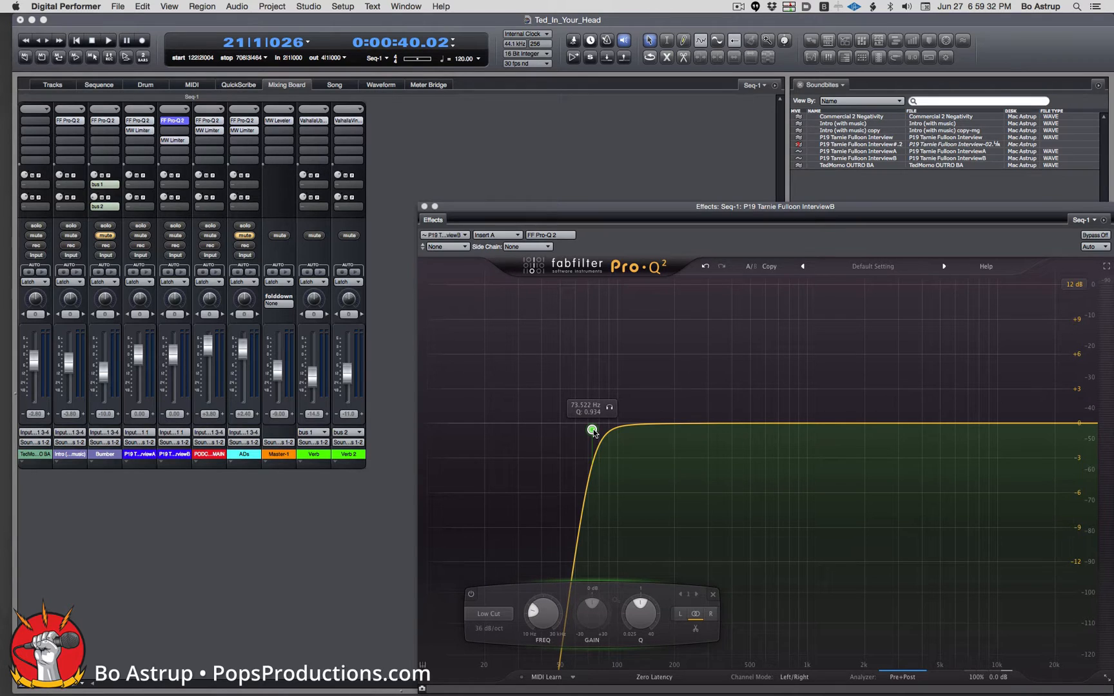
pyautogui.moveTo(594, 433)
pyautogui.mouseDown()
pyautogui.moveTo(527, 429)
pyautogui.moveTo(597, 430)
pyautogui.mouseUp()
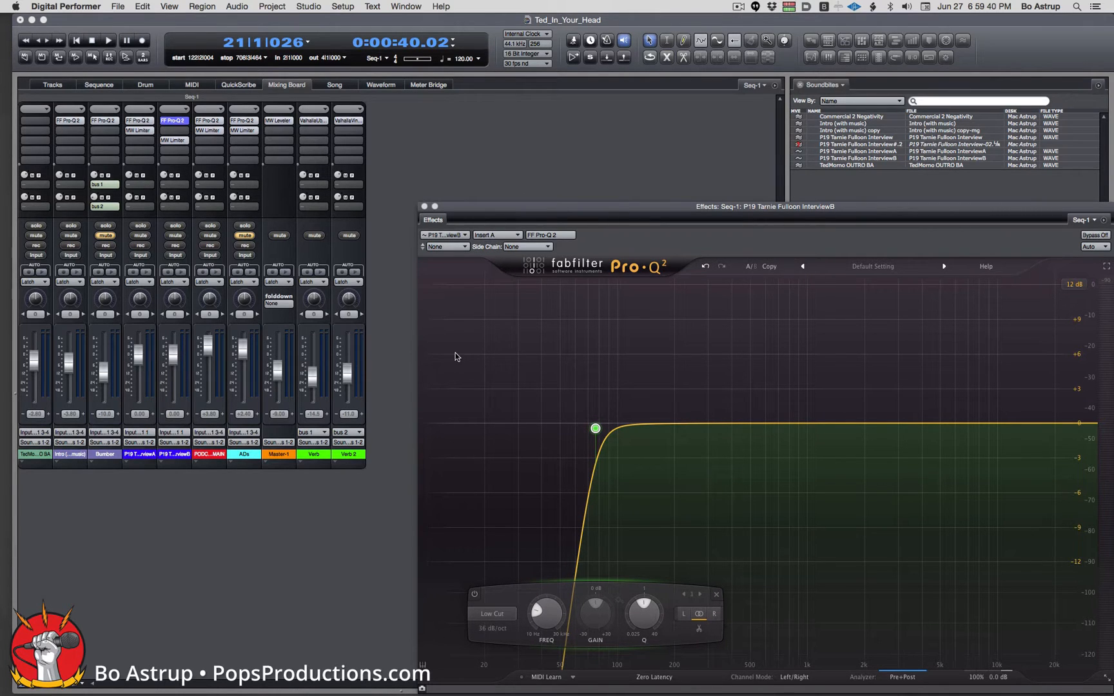
pyautogui.click(374, 163)
pyautogui.click(99, 85)
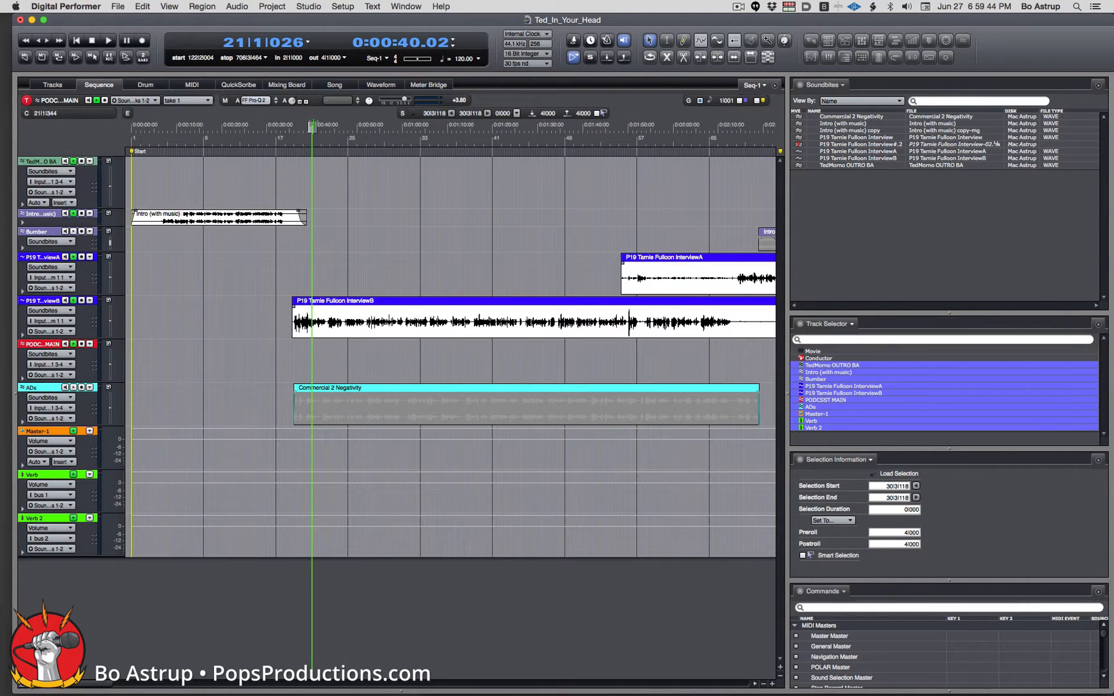
# Play from about 0:35 to hear the EQ change, then show the Mixing Board again.
pyautogui.moveTo(312, 127); pyautogui.dragTo(292, 127)
pyautogui.press('space')
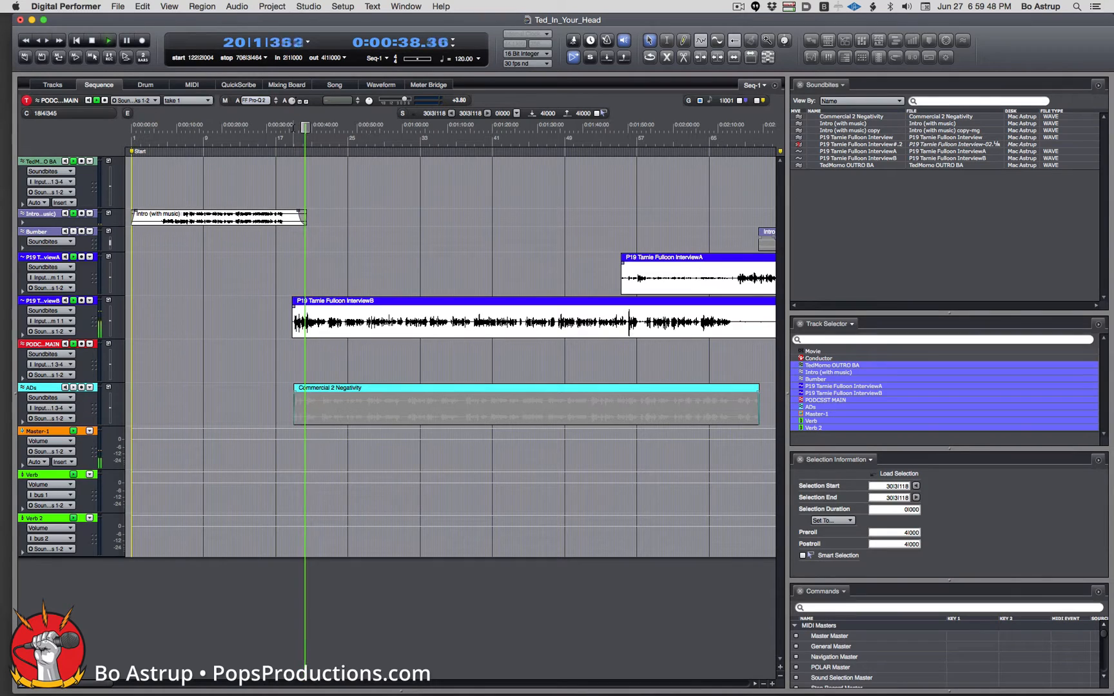
pyautogui.press('space')
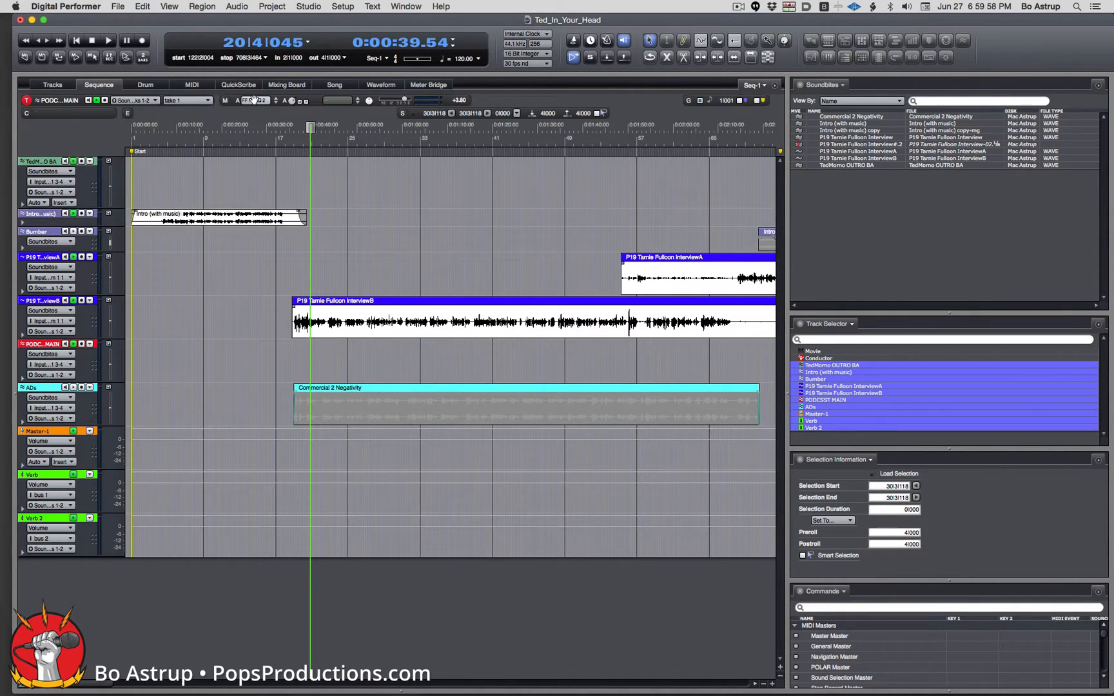
pyautogui.click(283, 86)
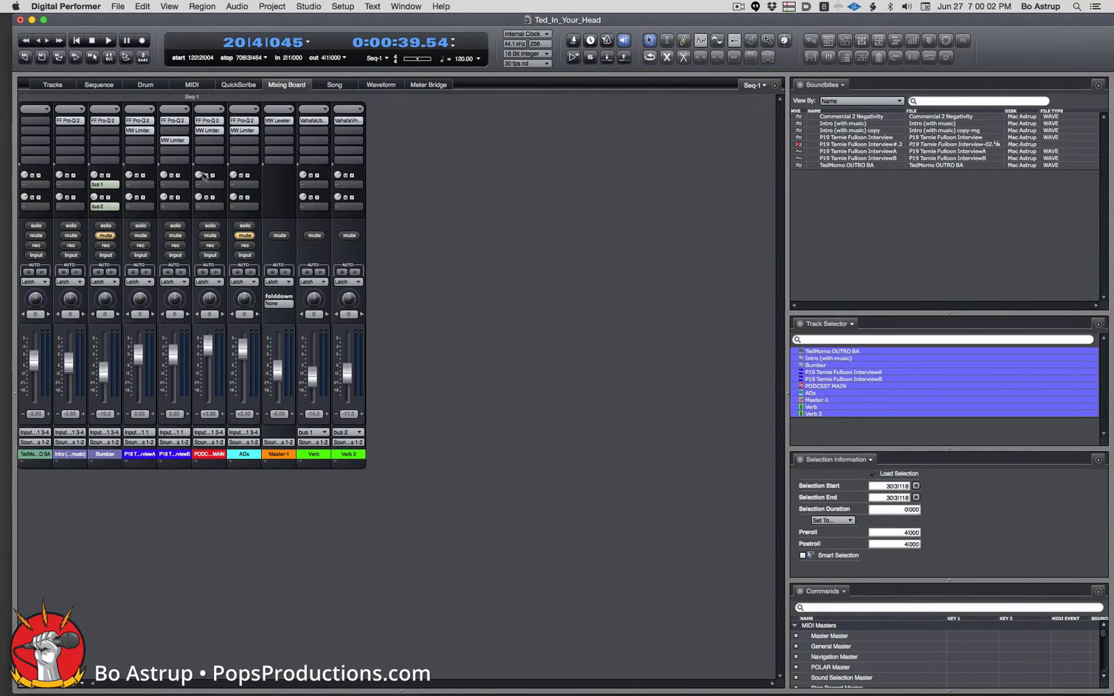
# Insert the MOTU Dynamic Equalizer on InterviewB via a 'dyna' search and set its window to Floating.
pyautogui.click(175, 130)
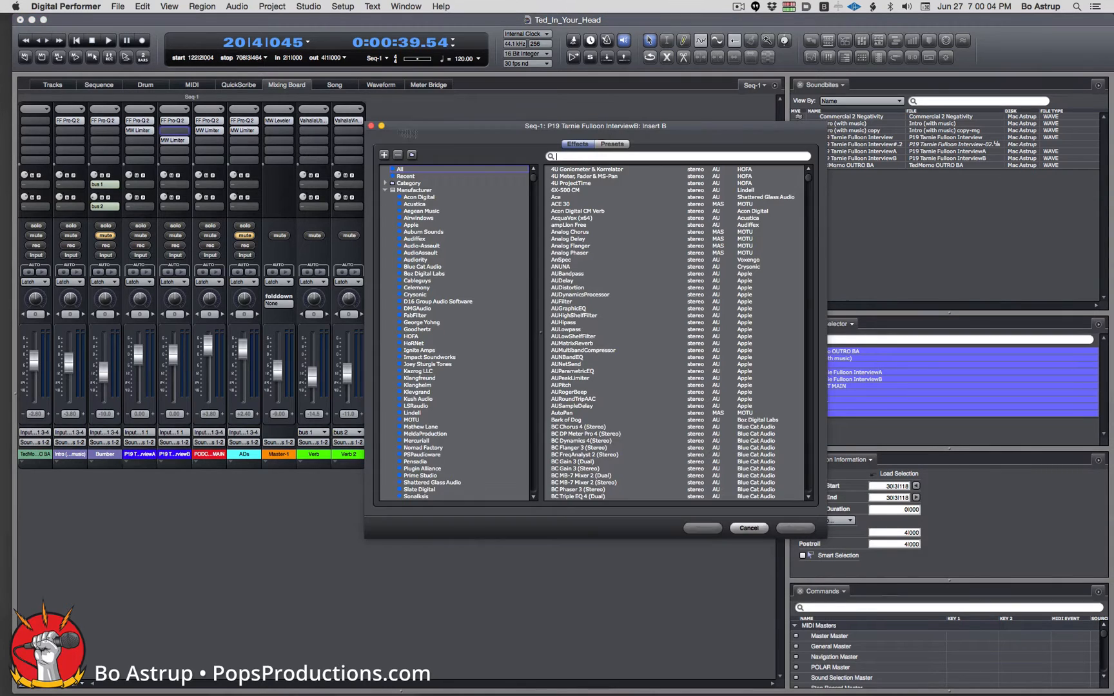
pyautogui.write('dyna')
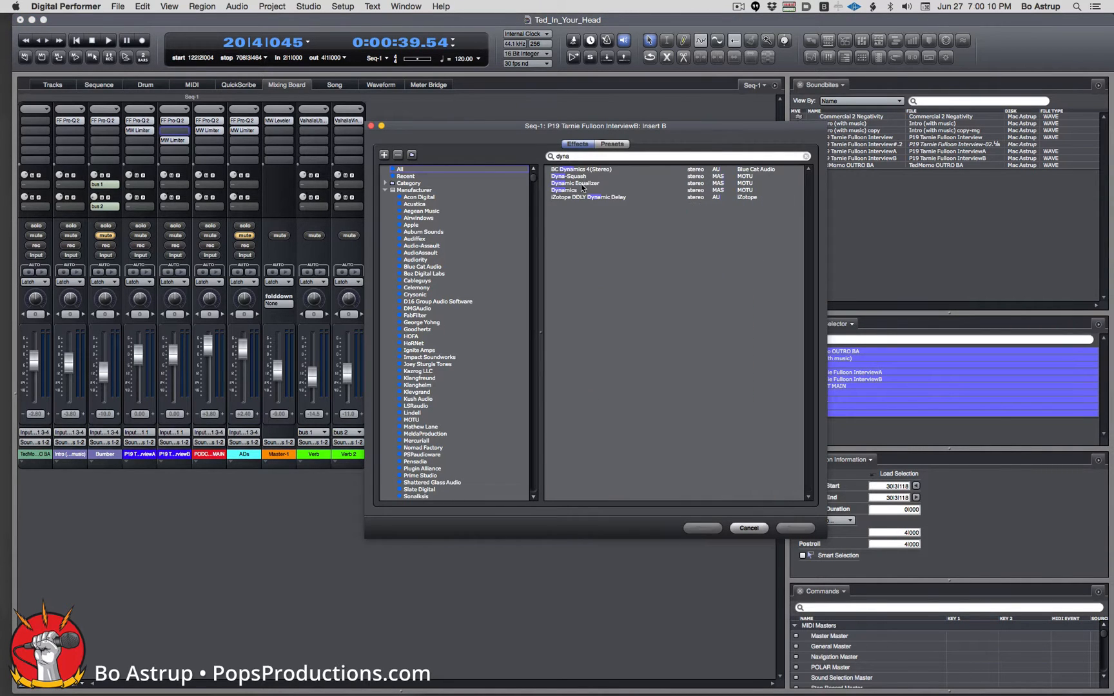
pyautogui.doubleClick(580, 183)
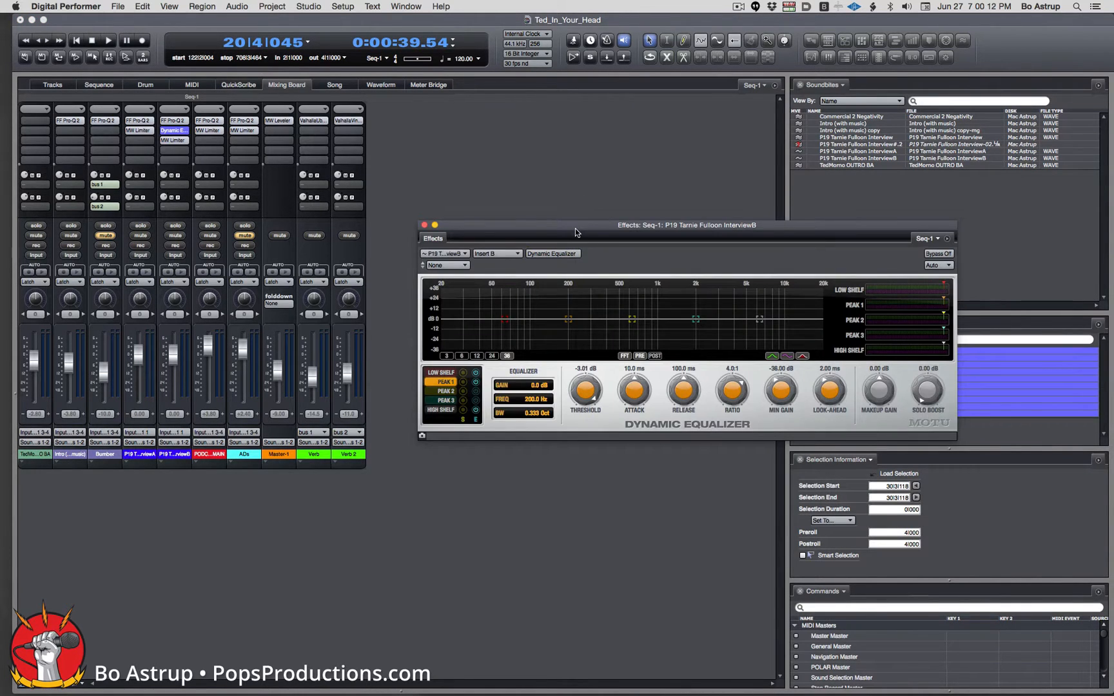
pyautogui.moveTo(575, 228); pyautogui.dragTo(598, 226)
pyautogui.click(970, 238)
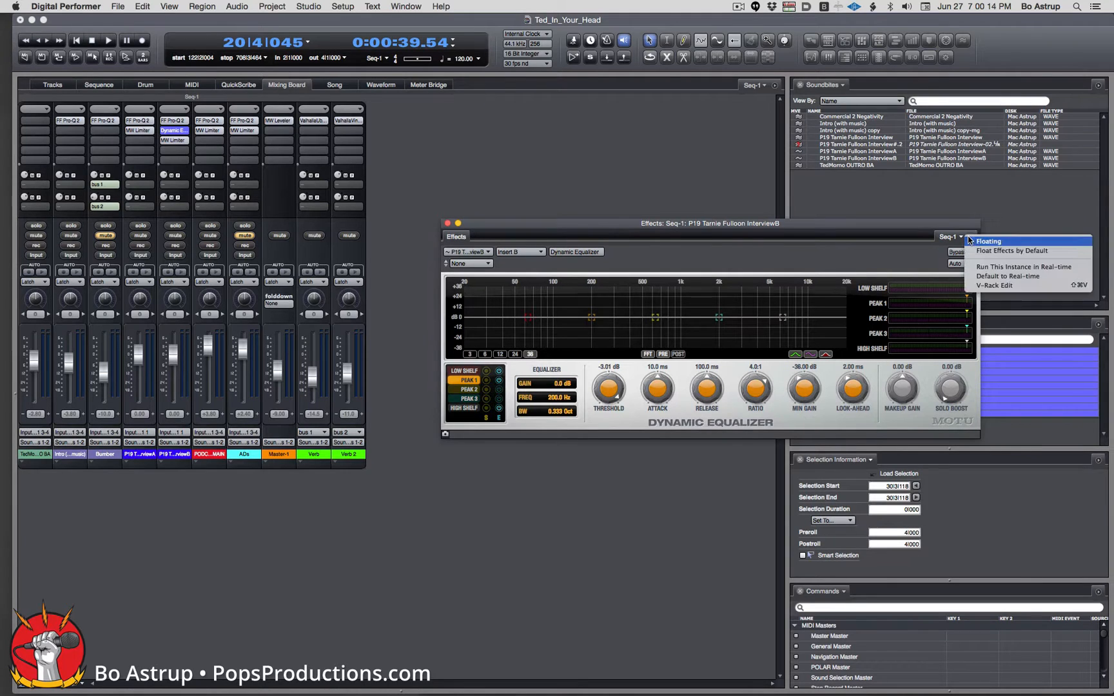
pyautogui.click(988, 242)
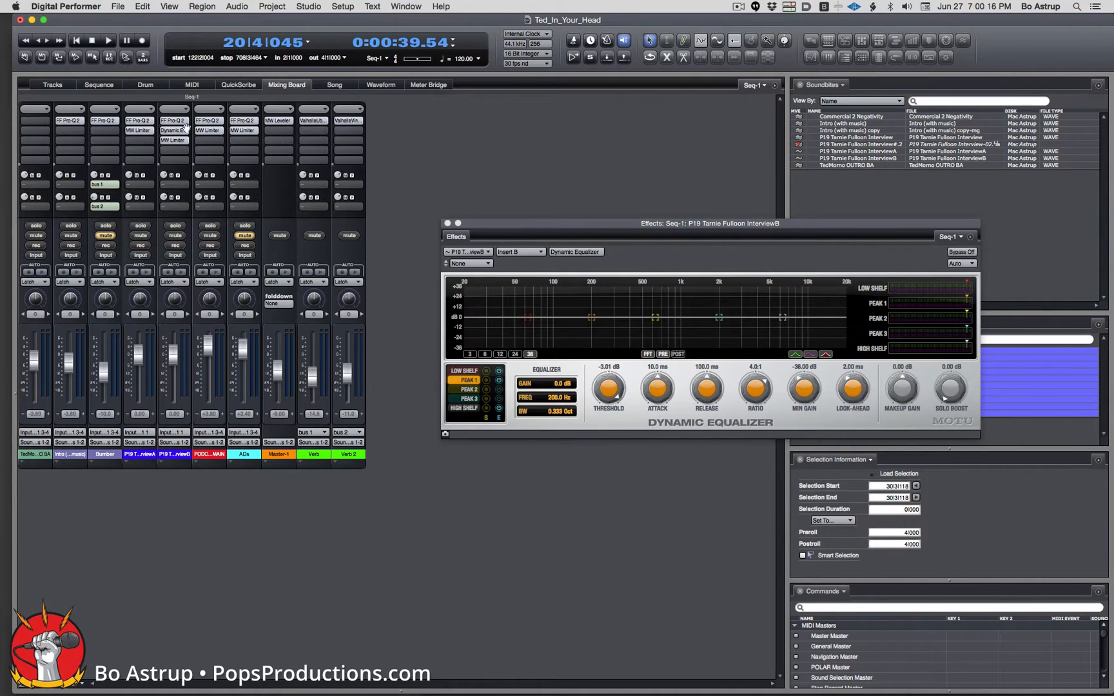
pyautogui.click(103, 85)
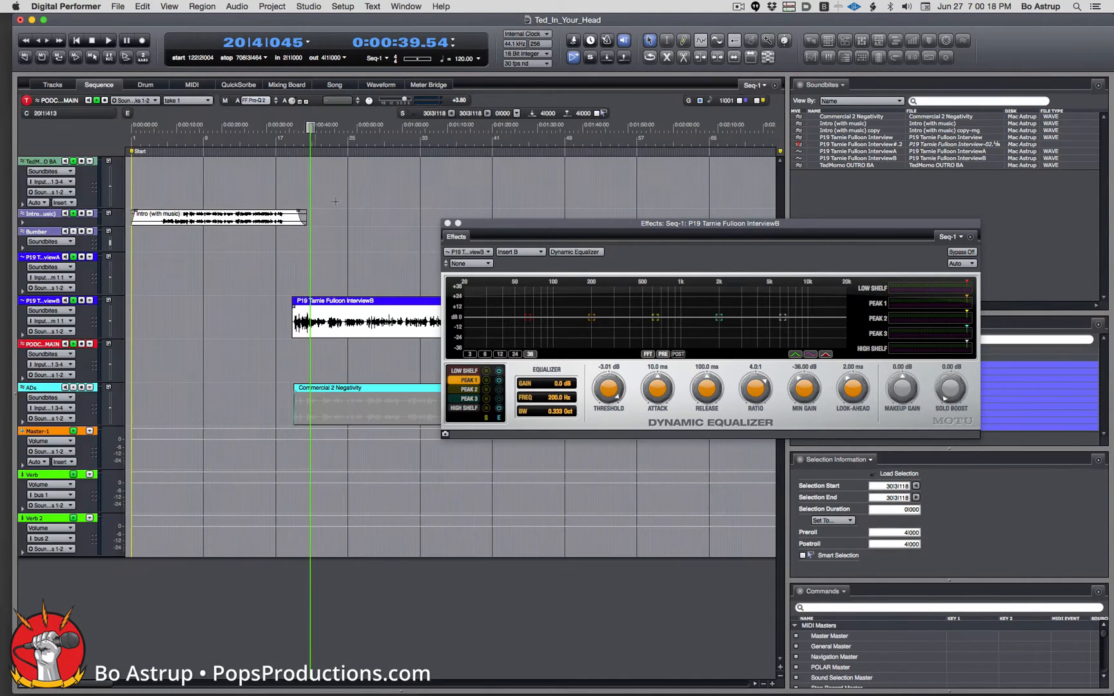
# Zoom in near bar 20, set the play range to the selection, and enable Memory Cycle looping.
pyautogui.moveTo(310, 168); pyautogui.dragTo(311, 274)
pyautogui.moveTo(310, 127)
pyautogui.mouseDown()
pyautogui.moveTo(276, 127)
pyautogui.moveTo(324, 141)
pyautogui.mouseUp()
pyautogui.click(267, 60)
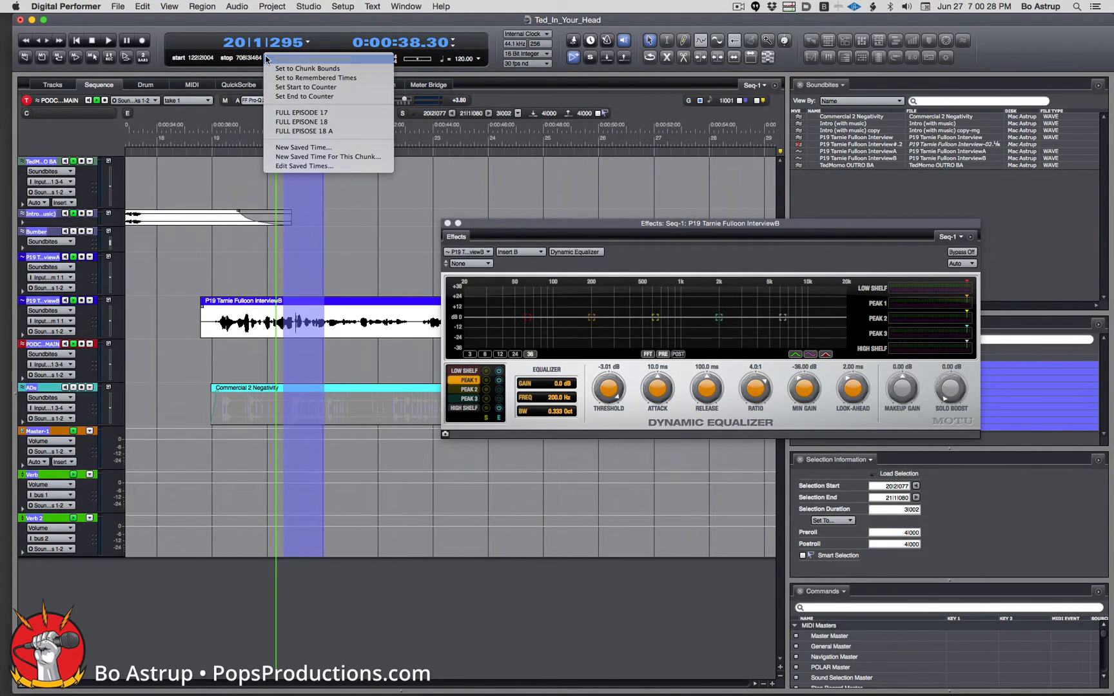
pyautogui.click(268, 60)
pyautogui.click(59, 58)
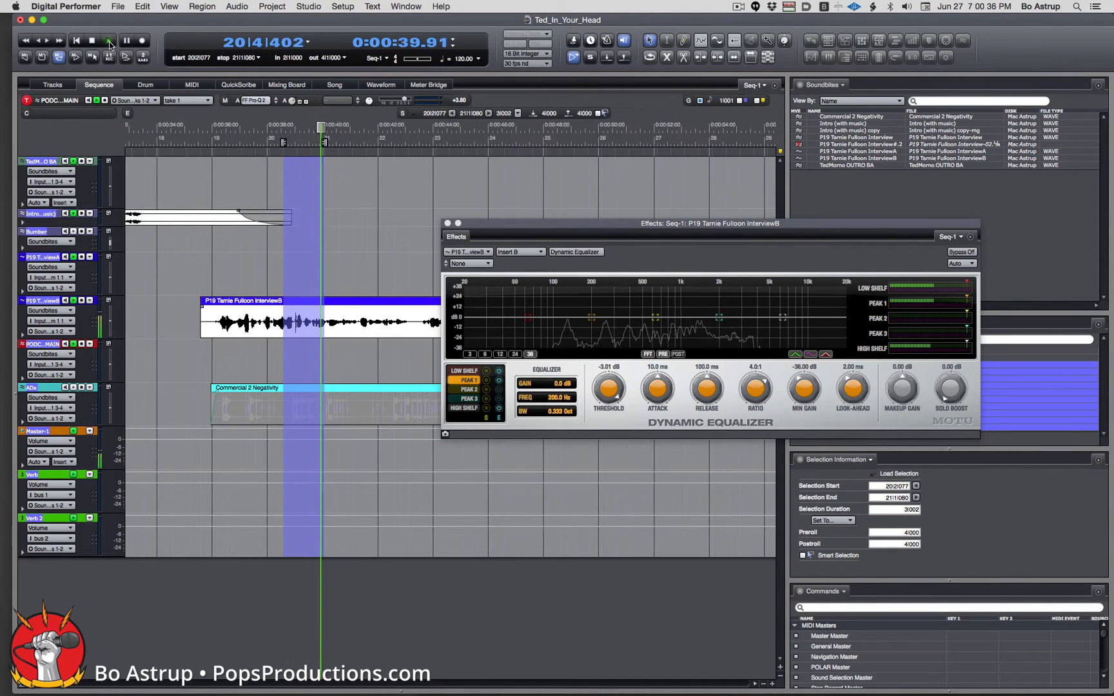
pyautogui.press('space')
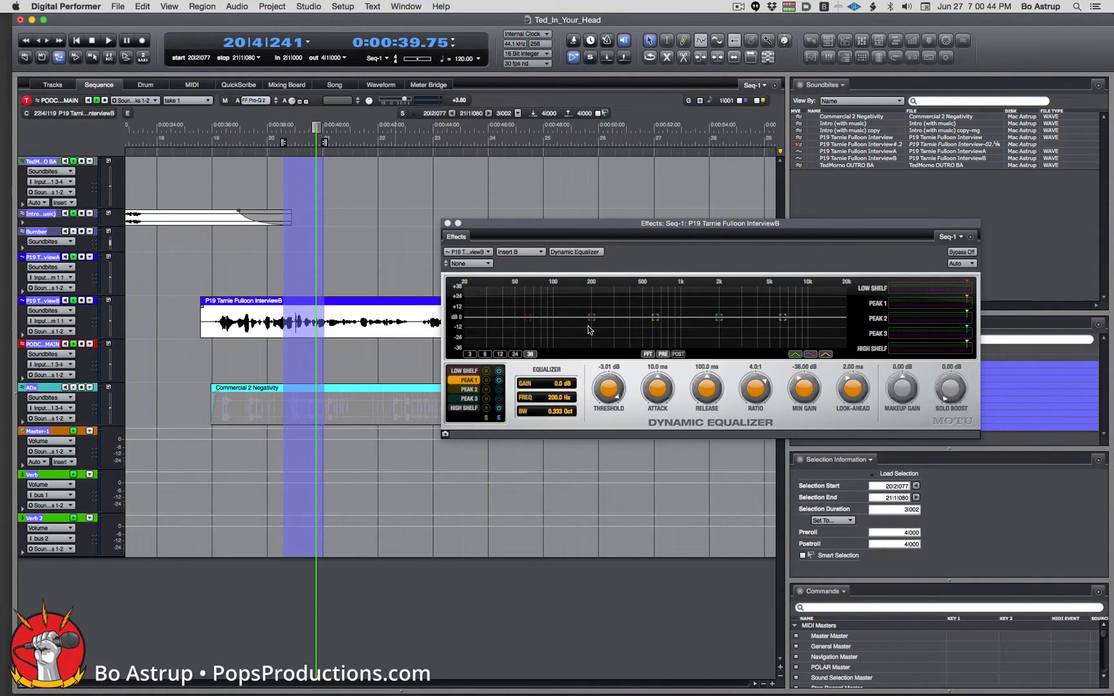
# While auditioning the loop, move the Low Shelf to 20.5 Hz and Peak 1 to 79.8 Hz.
pyautogui.press('space')
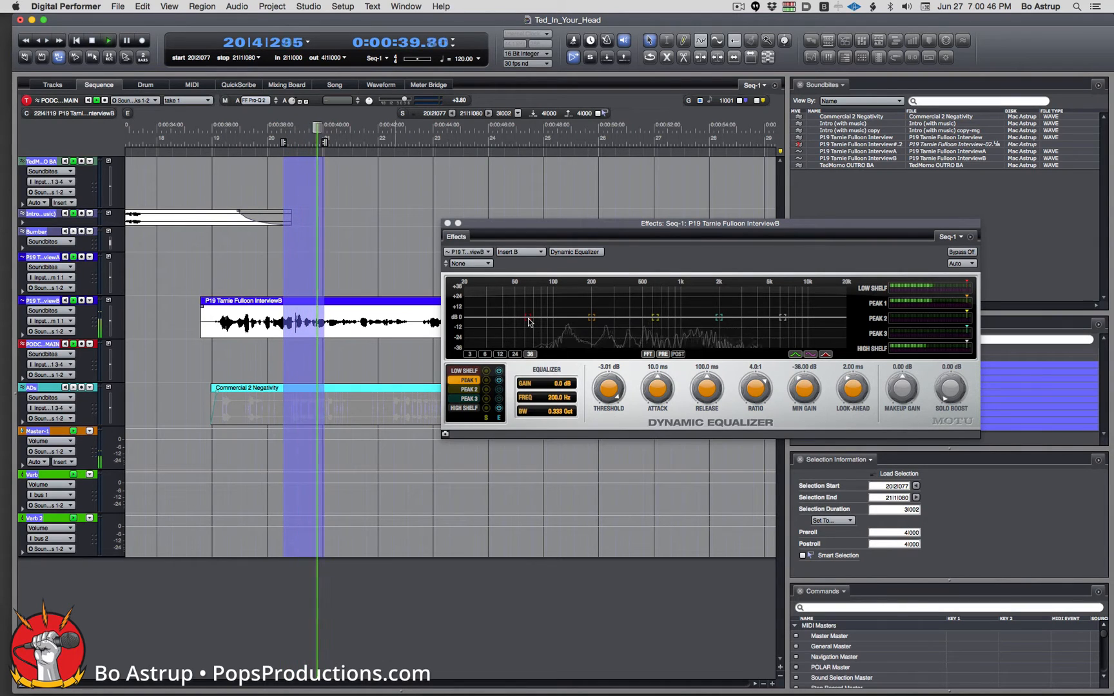
pyautogui.moveTo(528, 321); pyautogui.dragTo(486, 316)
pyautogui.press('space')
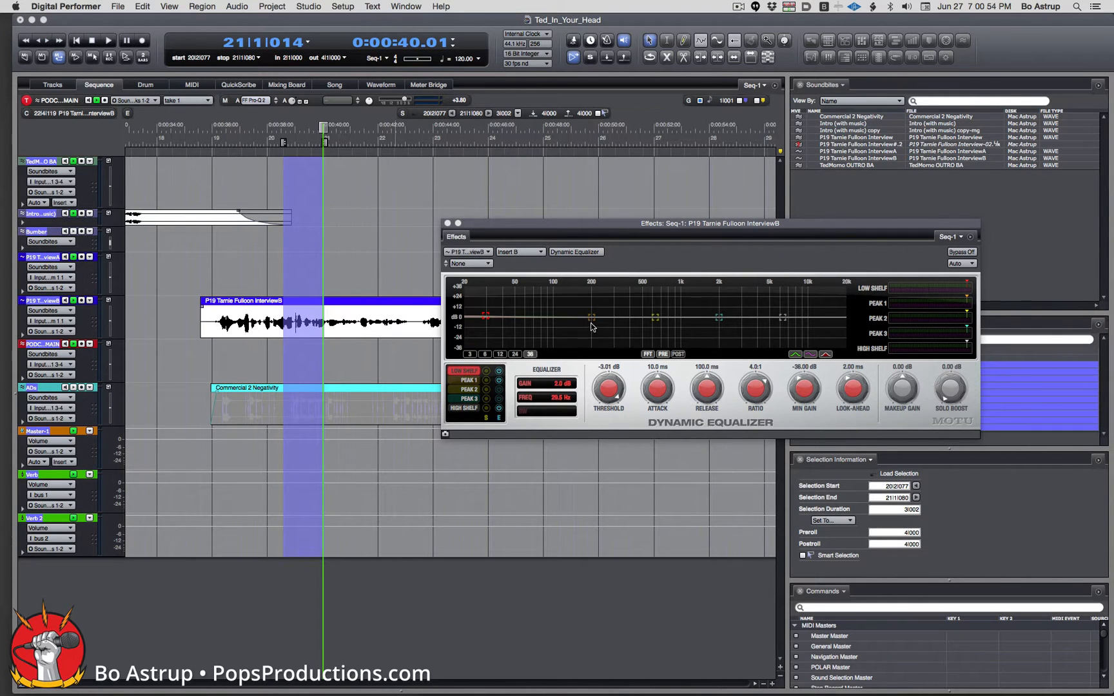
pyautogui.press('space')
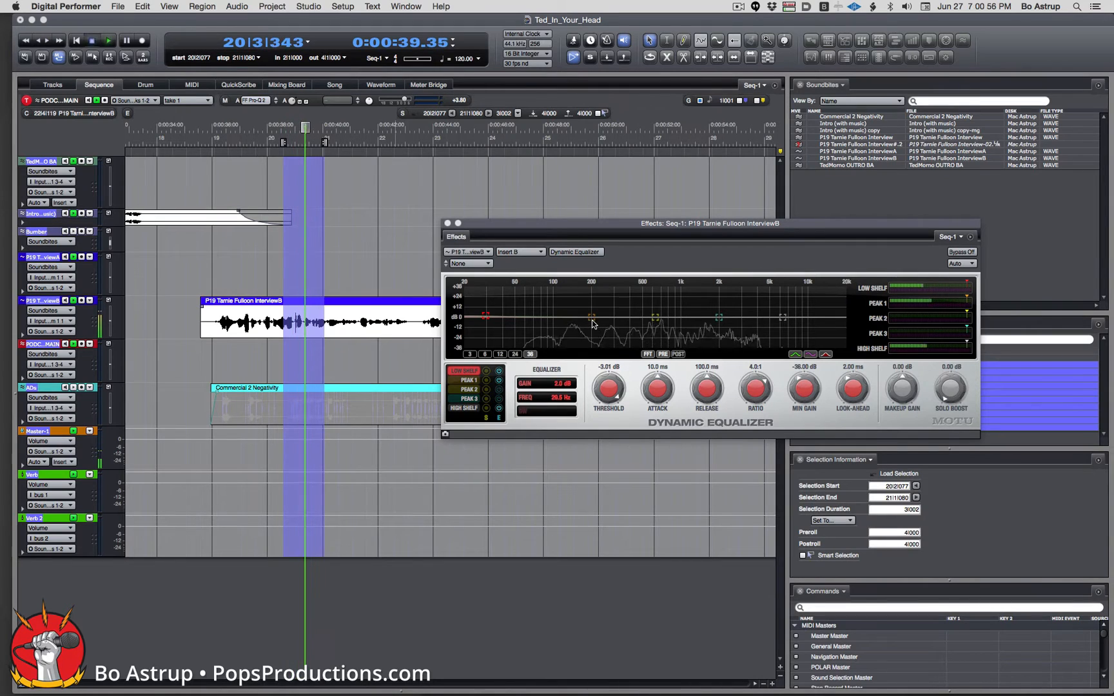
pyautogui.press('space')
pyautogui.moveTo(593, 324); pyautogui.dragTo(542, 324)
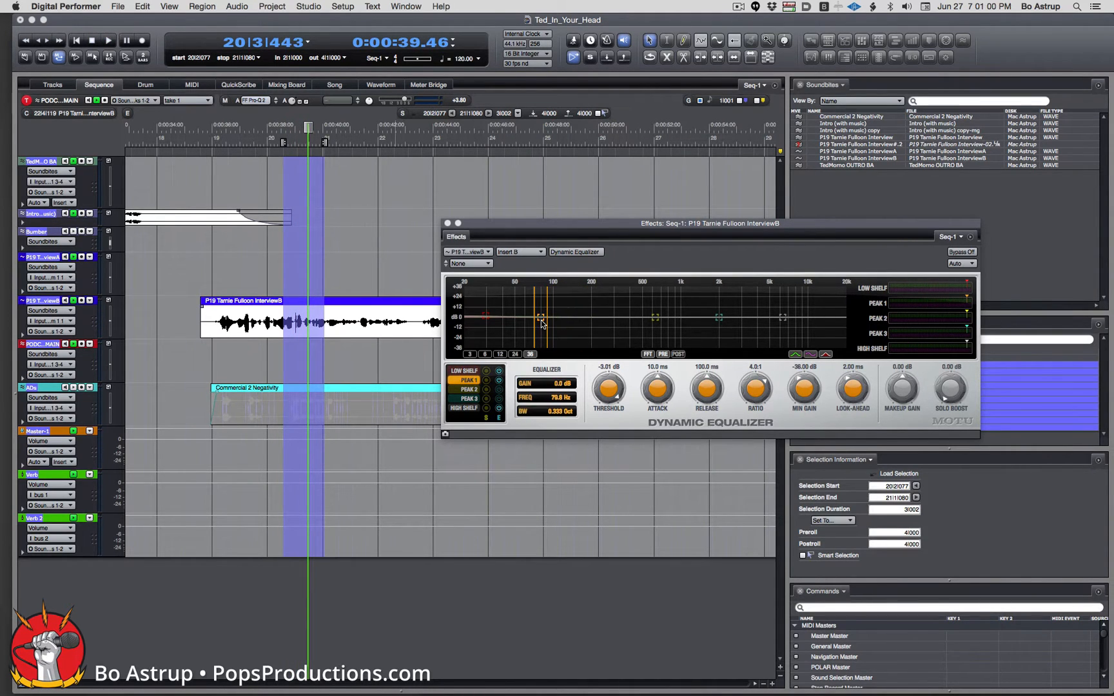
# Cut the 79.8 Hz Peak 1 band's gain to -7.5 dB while auditioning the loop.
pyautogui.press('space')
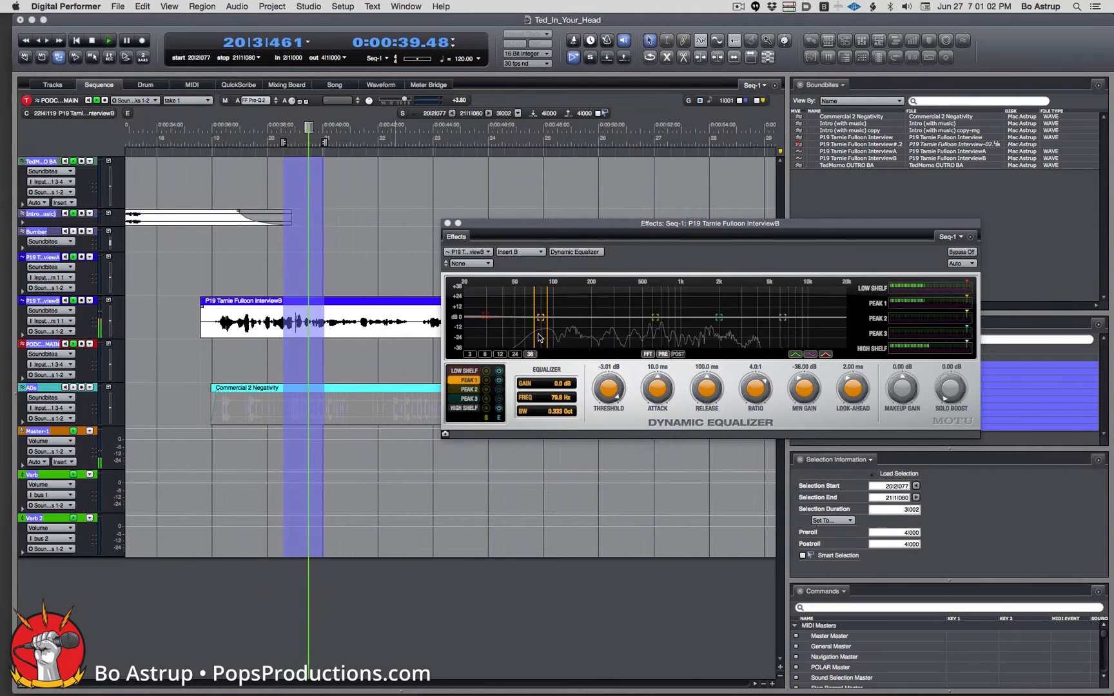
pyautogui.press('space')
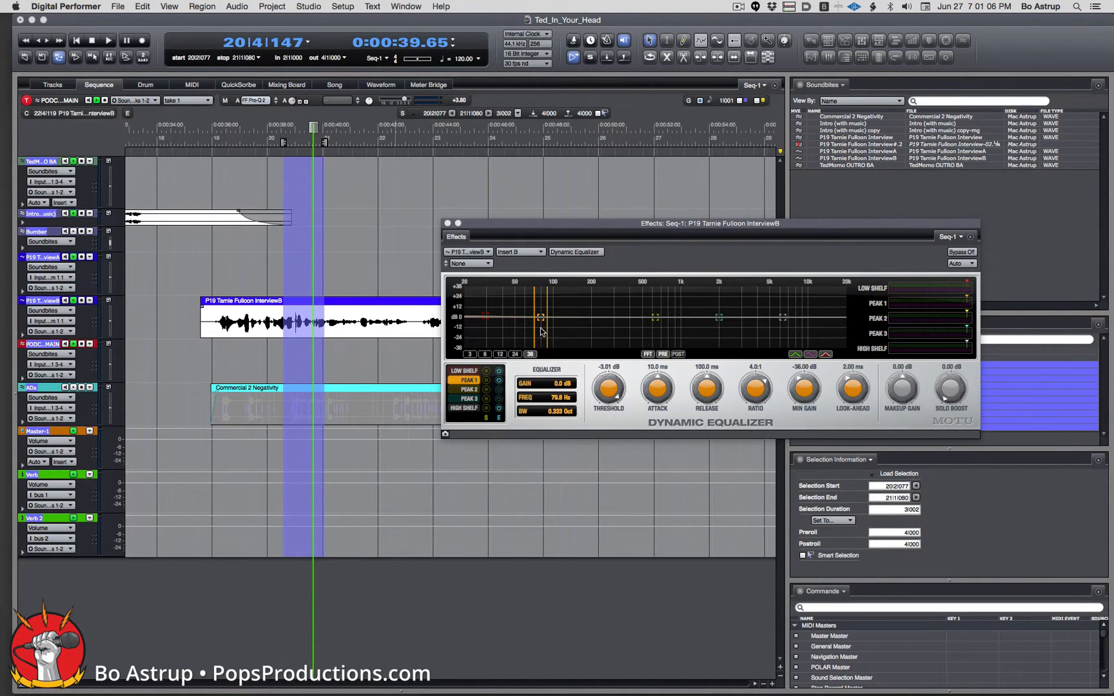
pyautogui.moveTo(541, 321); pyautogui.dragTo(540, 327)
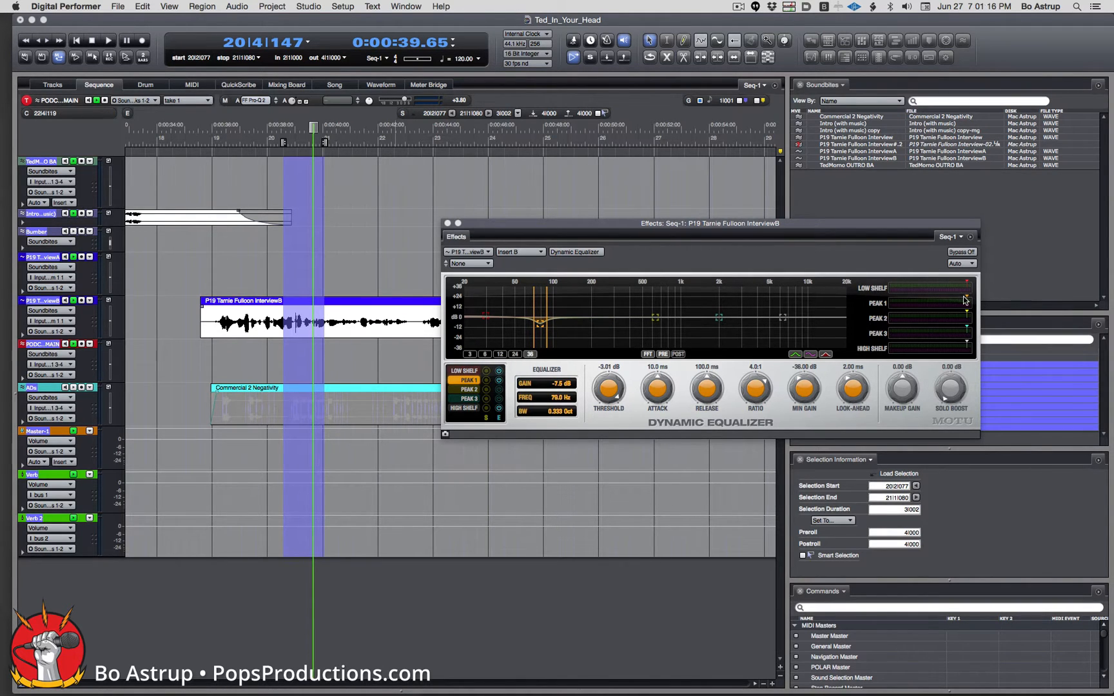
pyautogui.press('space')
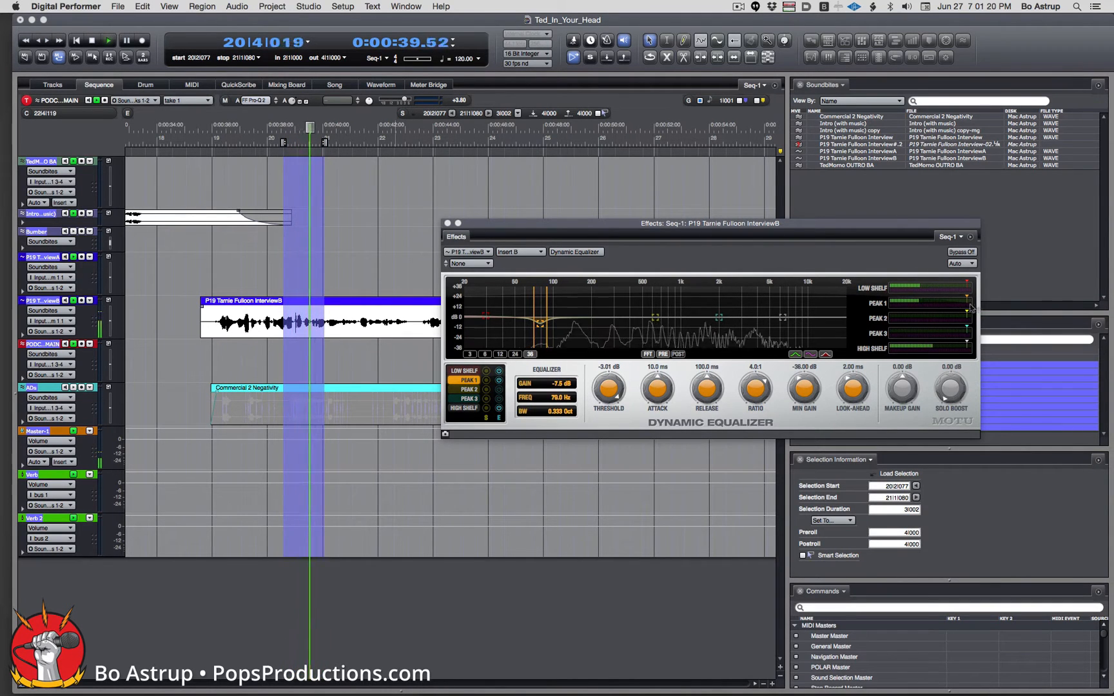
pyautogui.press('space')
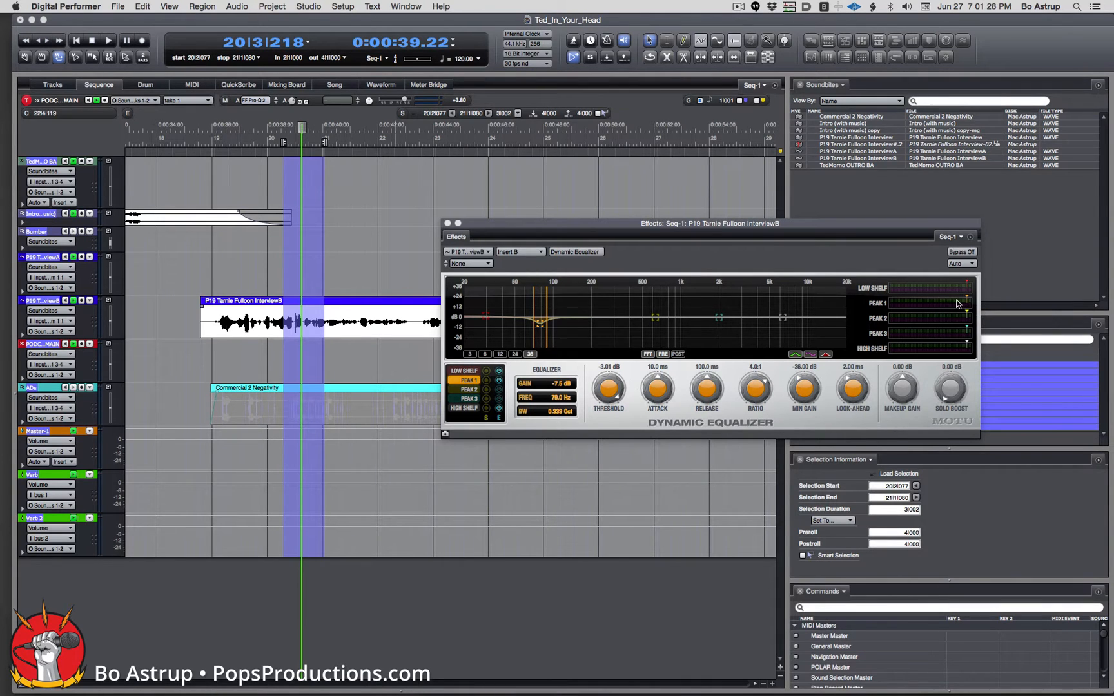
# Lower the Peak 1 threshold to -38.30 dB and set the attack to 0.1 ms.
pyautogui.moveTo(967, 297); pyautogui.dragTo(941, 298)
pyautogui.press('space')
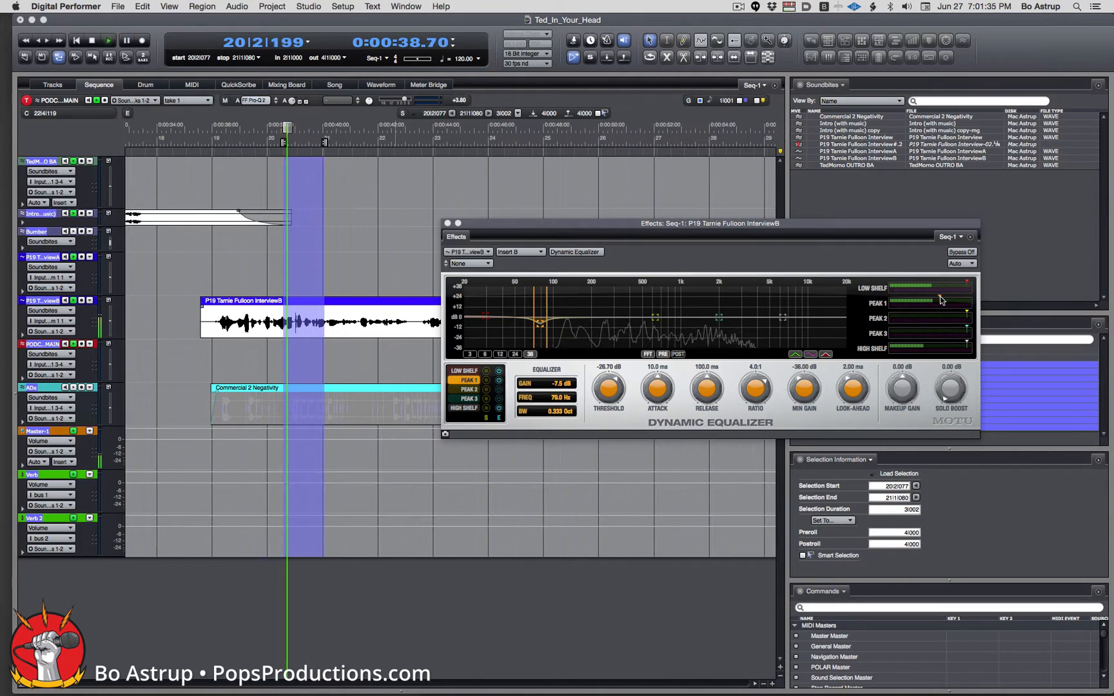
pyautogui.moveTo(940, 299); pyautogui.dragTo(924, 300)
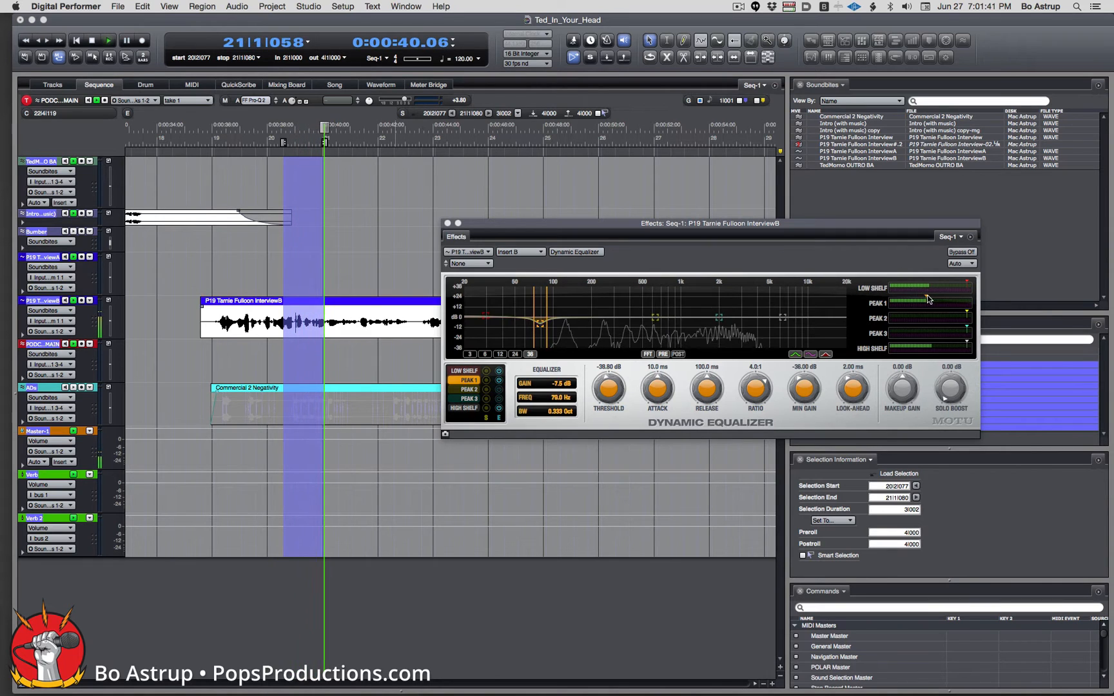
pyautogui.moveTo(656, 388); pyautogui.dragTo(657, 425)
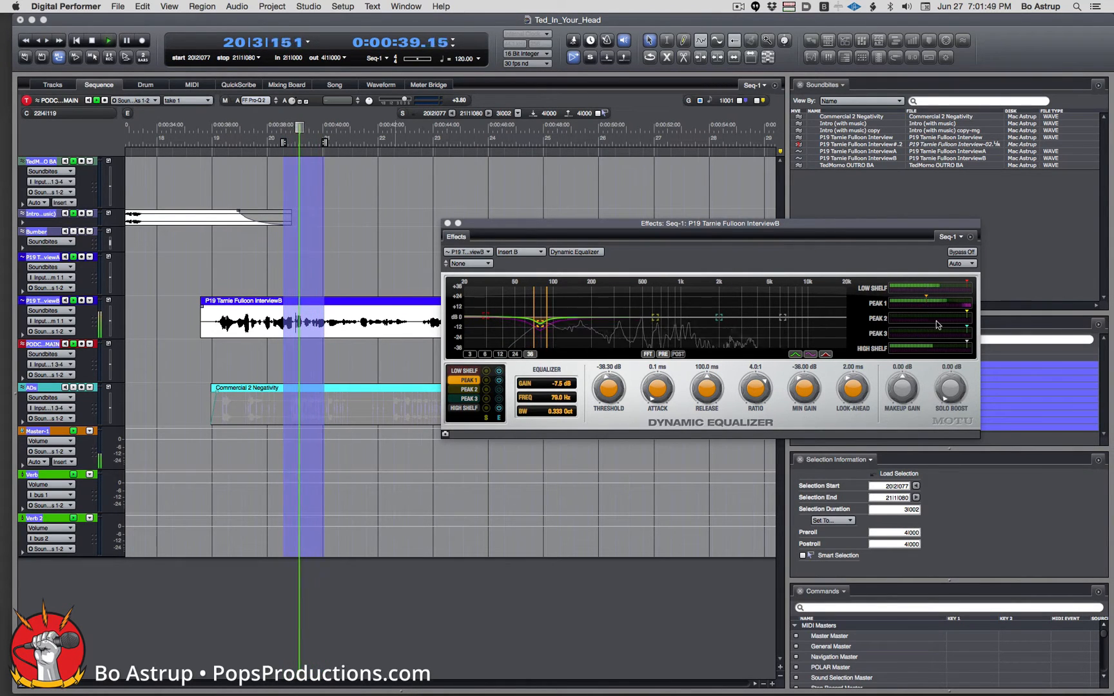
# Compare against Bypass and widen the Peak 1 band's bandwidth, then stop playback.
pyautogui.click(961, 252)
pyautogui.click(967, 253)
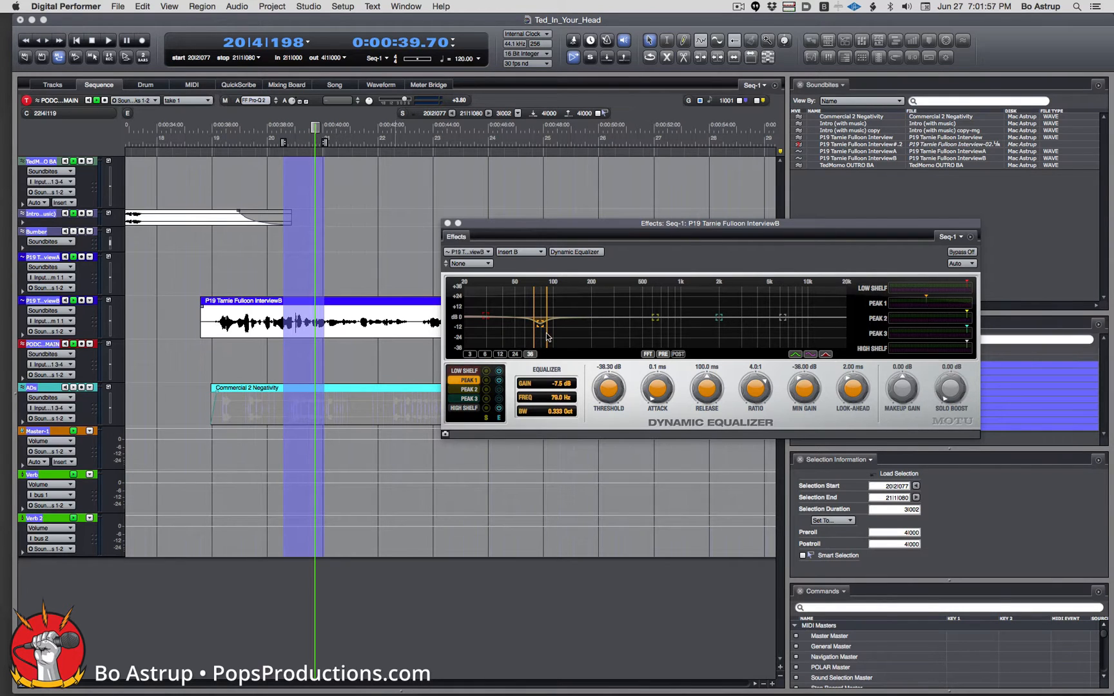
pyautogui.moveTo(547, 336); pyautogui.dragTo(555, 336)
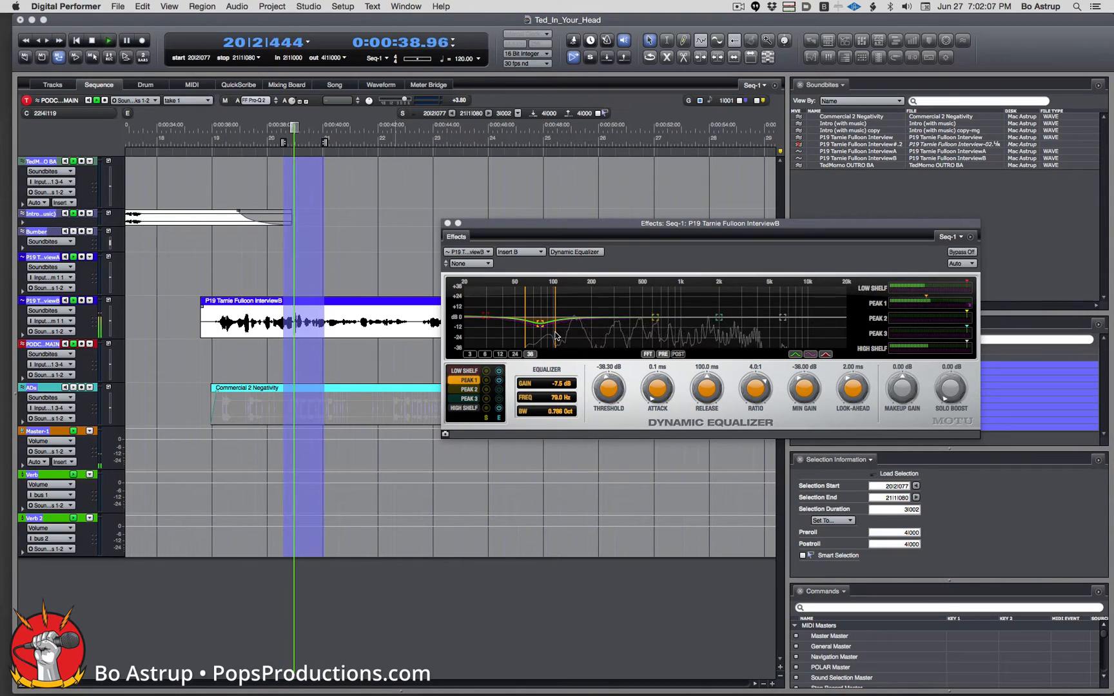
pyautogui.press('space')
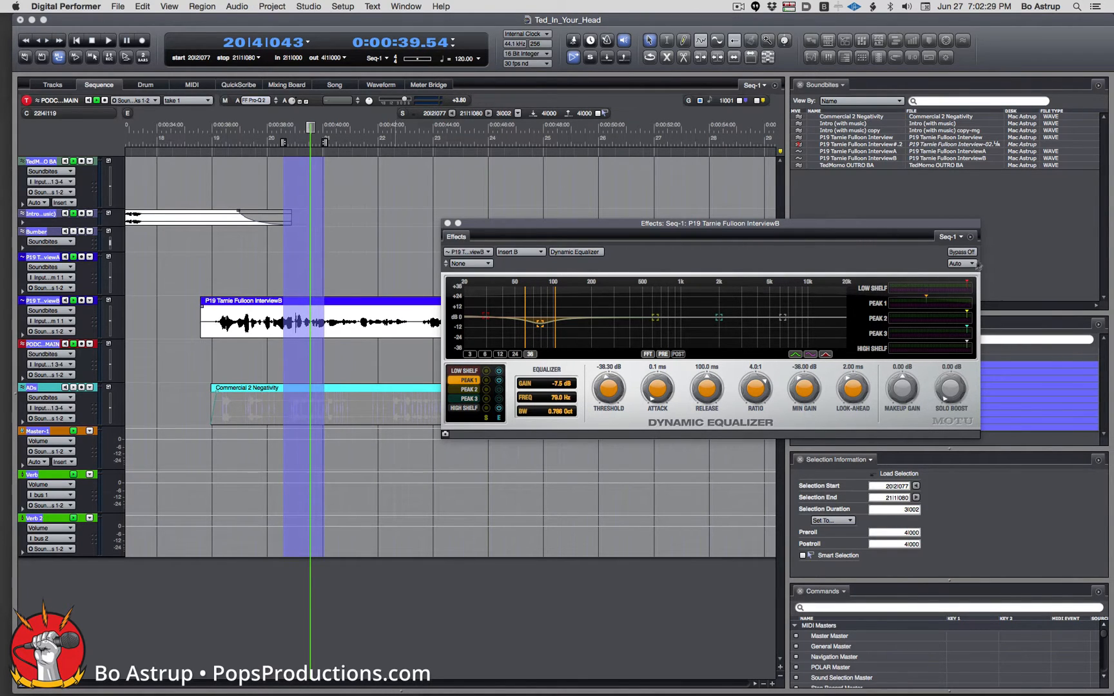
# Turn off the equalizer window's Floating setting and close the Dynamic Equalizer window.
pyautogui.click(970, 237)
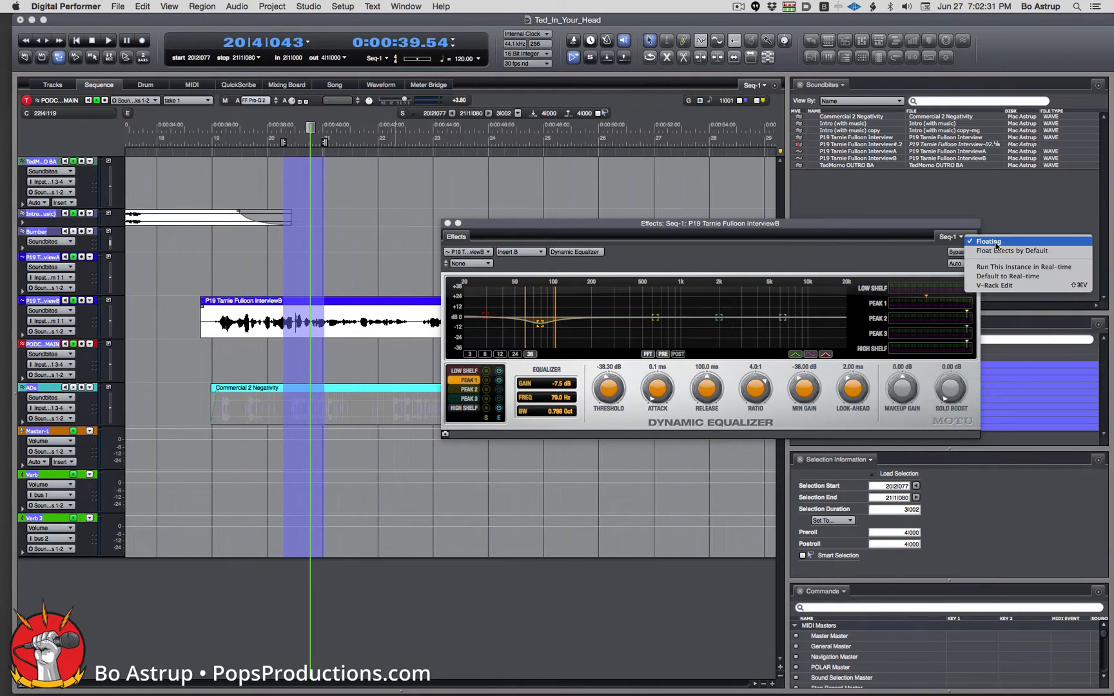
pyautogui.click(992, 242)
pyautogui.click(447, 223)
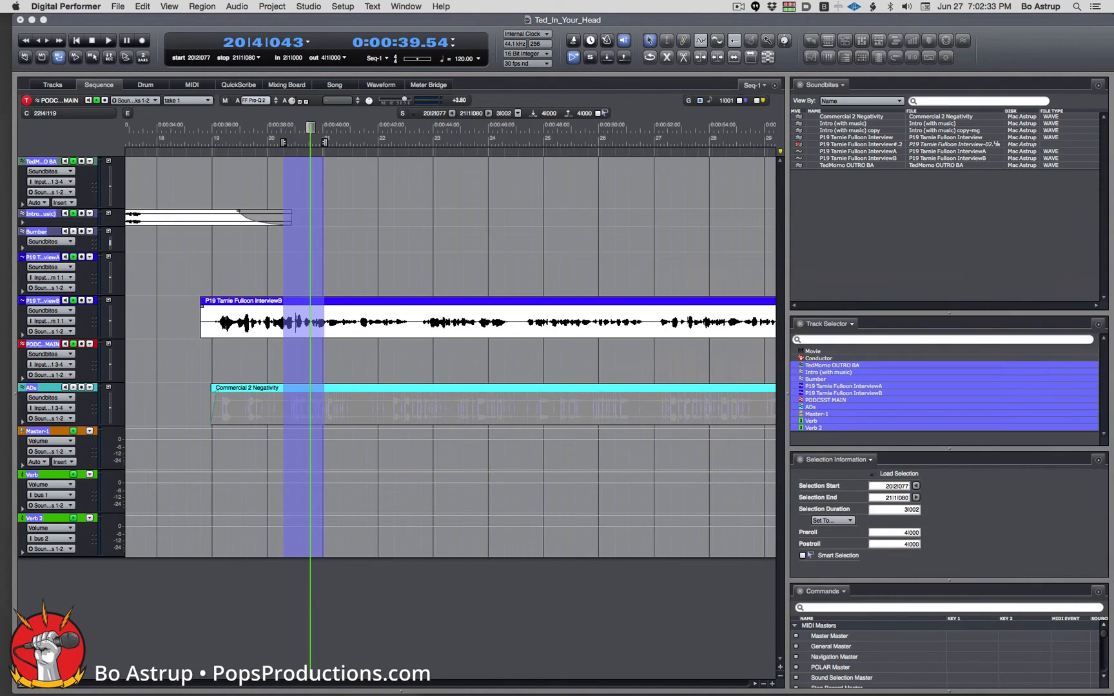
# Turn off Memory Cycle and add a fade-in to the start of the InterviewB clip.
pyautogui.click(58, 57)
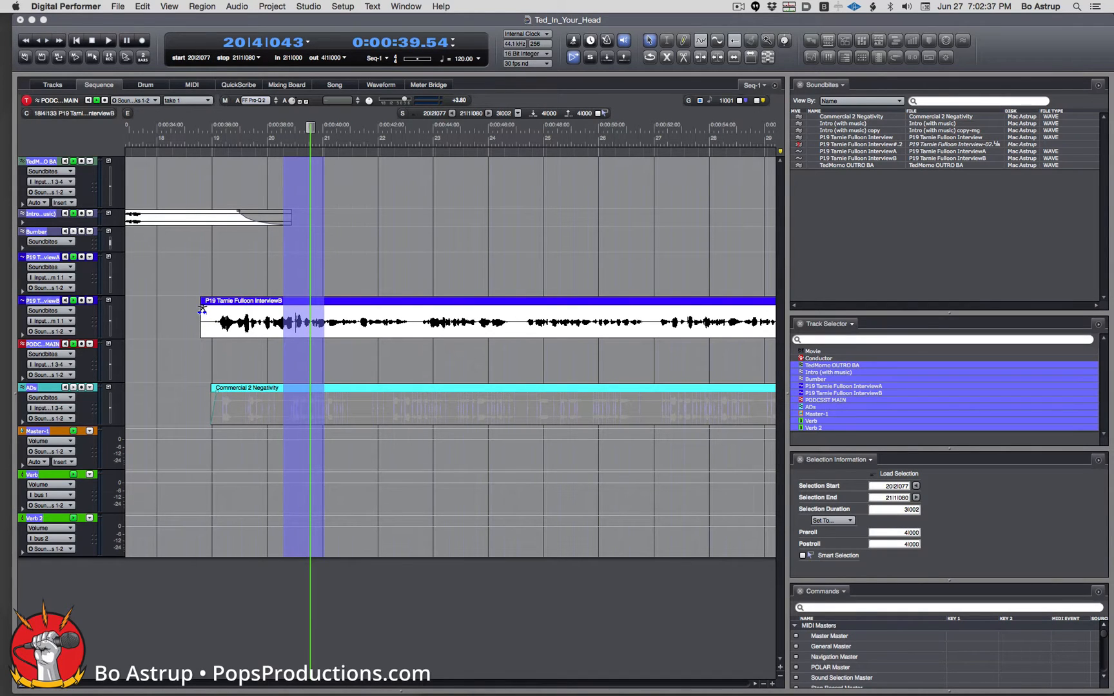
pyautogui.moveTo(202, 306); pyautogui.dragTo(213, 308)
pyautogui.press('space')
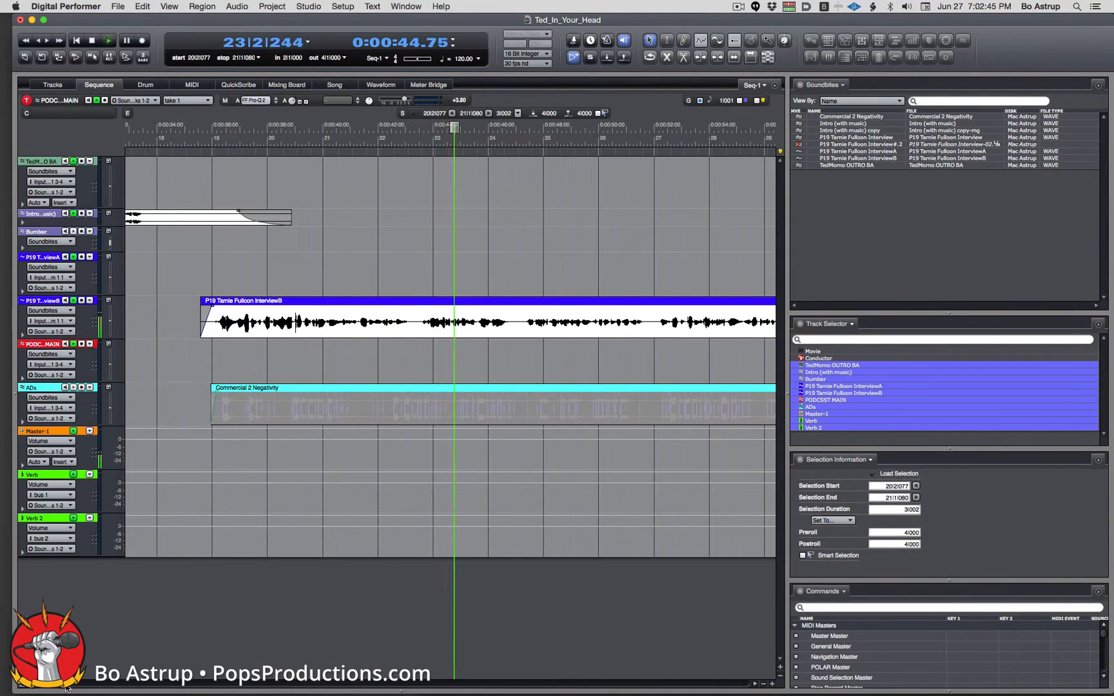
pyautogui.moveTo(65, 685); pyautogui.dragTo(99, 686)
pyautogui.press('space')
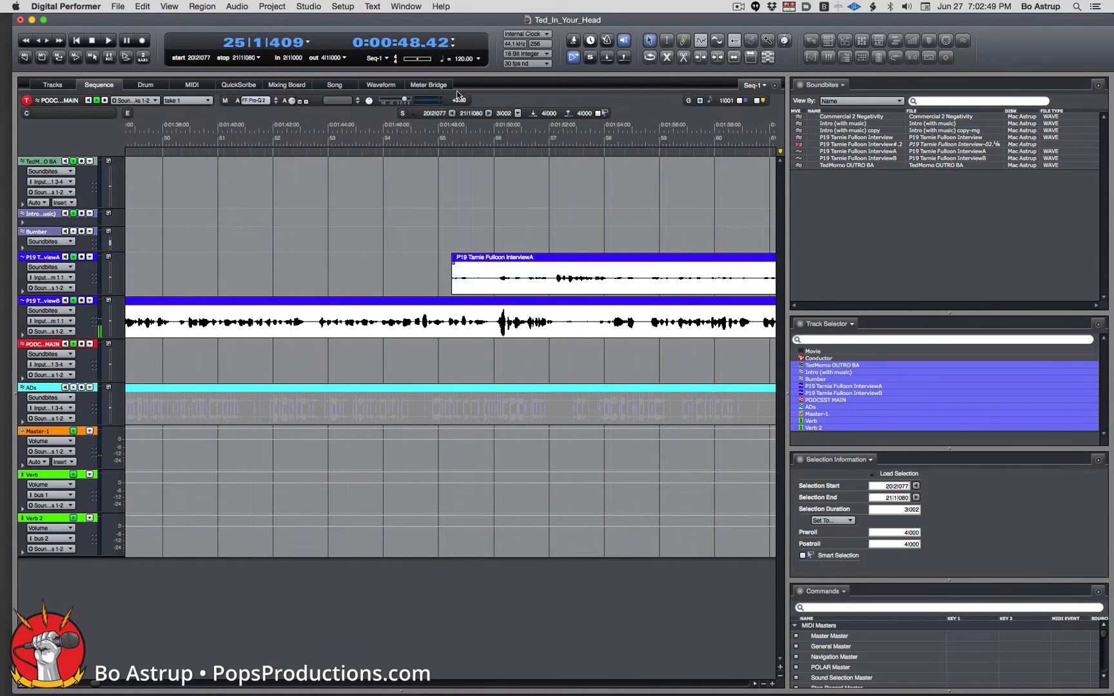
# Audition from bar 54 and select the opening stretch of the InterviewA clip.
pyautogui.click(427, 136)
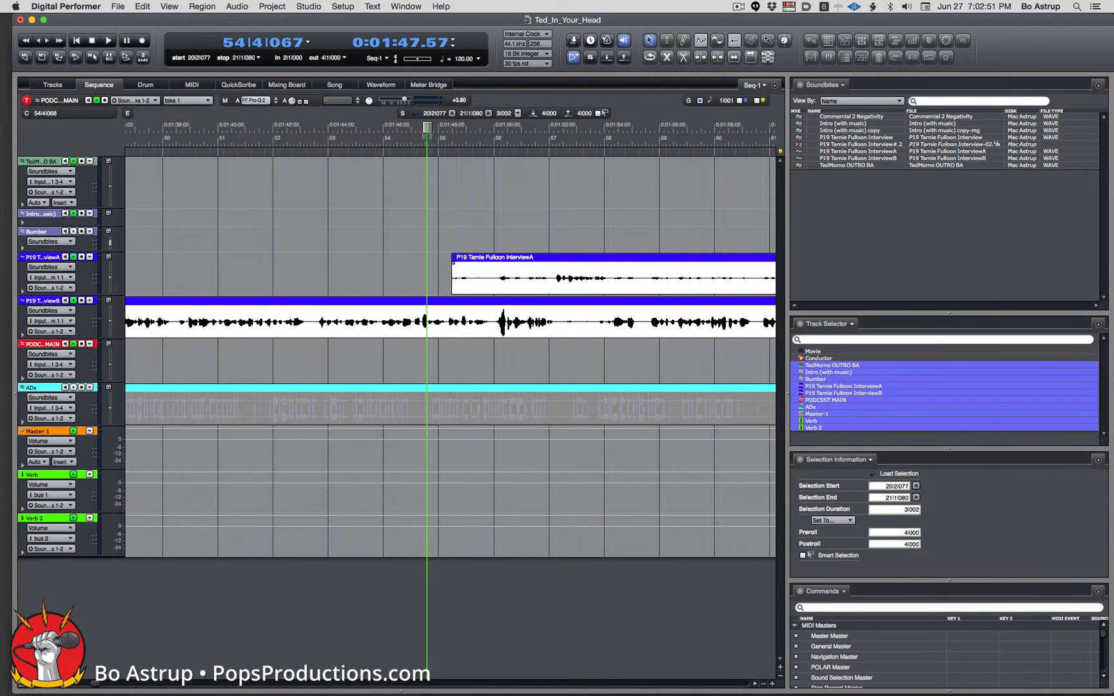
pyautogui.press('space')
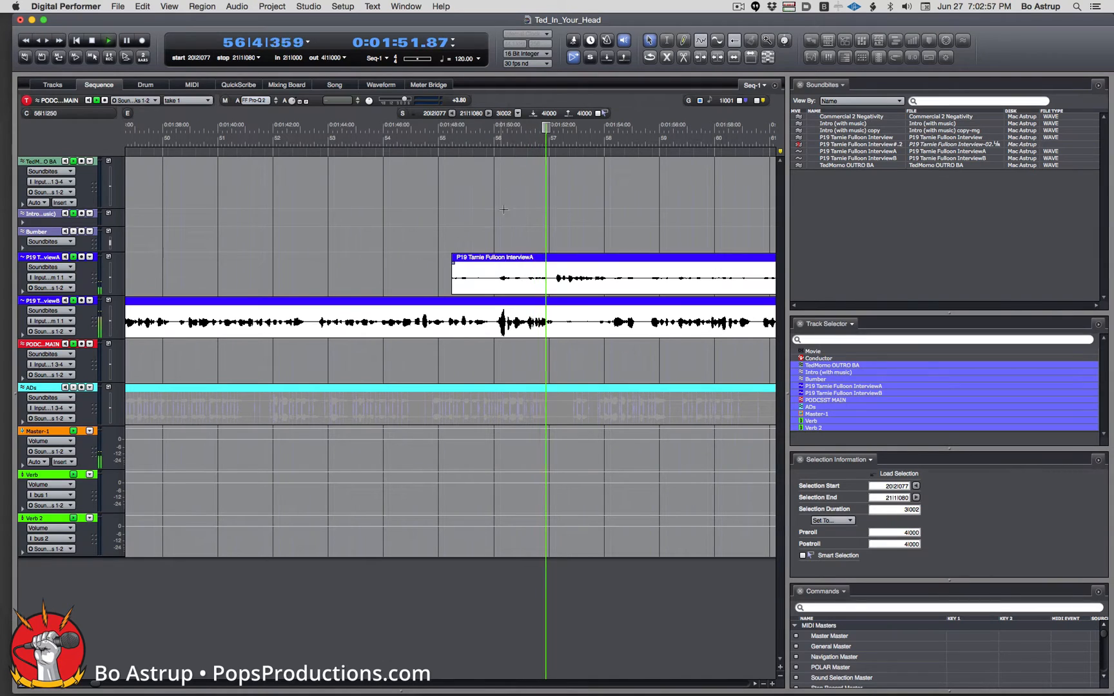
pyautogui.press('space')
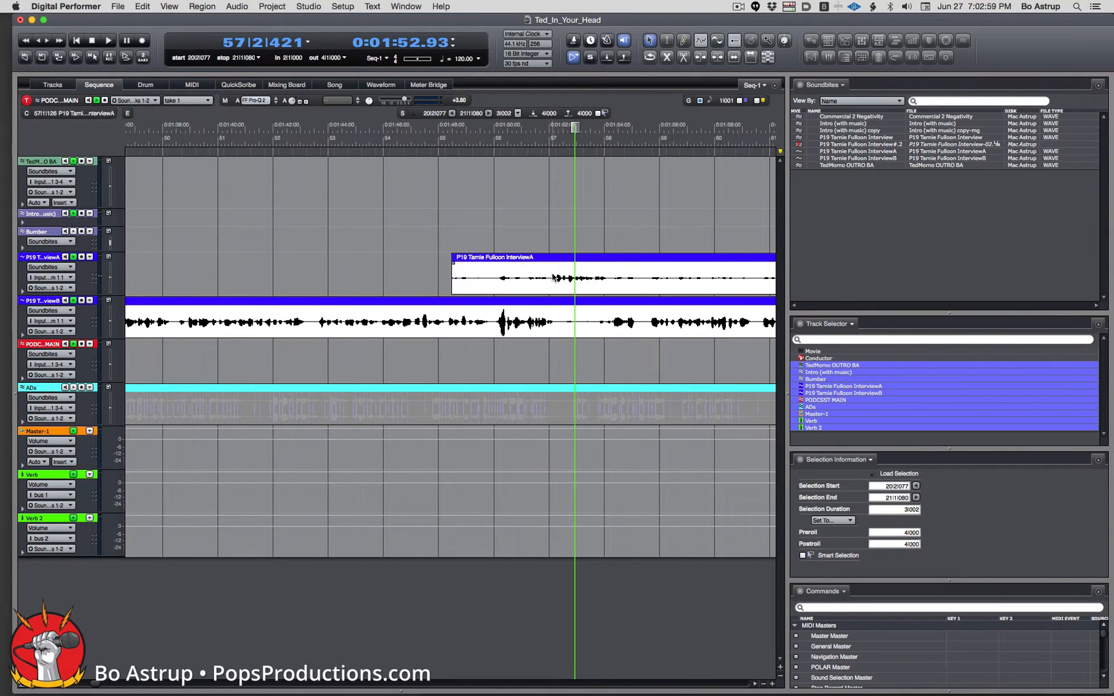
pyautogui.click(545, 277)
pyautogui.moveTo(549, 278); pyautogui.dragTo(441, 270)
# Delete the selected start of InterviewA and cut a pause out of InterviewB, then audition.
pyautogui.press('Delete')
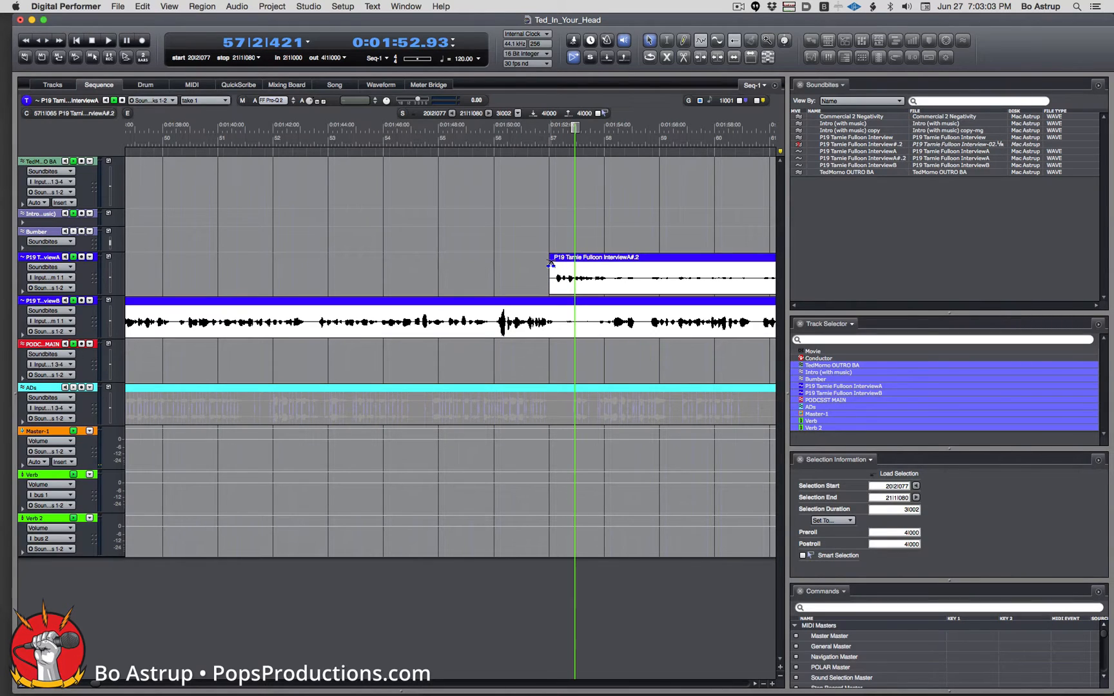
pyautogui.click(574, 322)
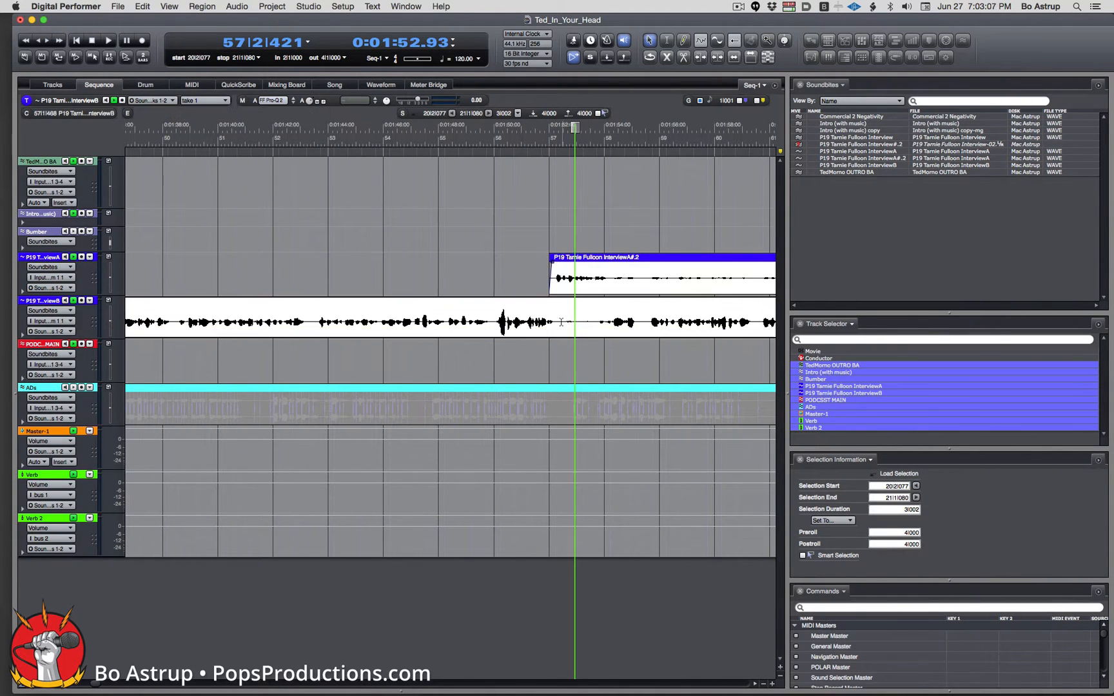
pyautogui.moveTo(558, 322); pyautogui.dragTo(593, 320)
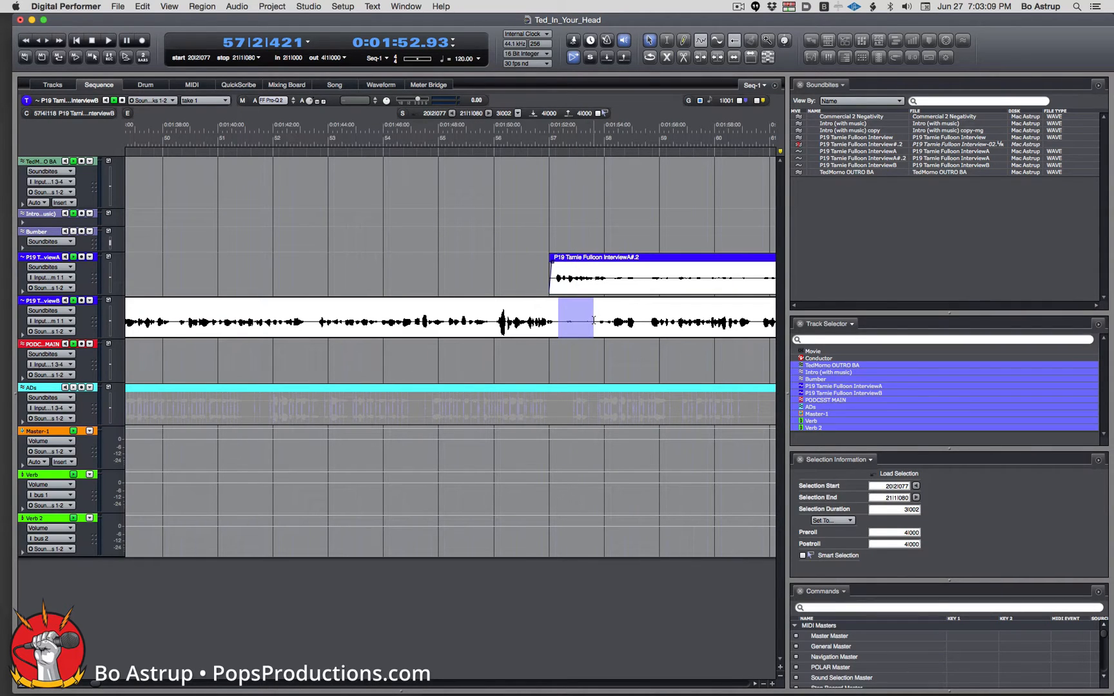
pyautogui.press('Delete')
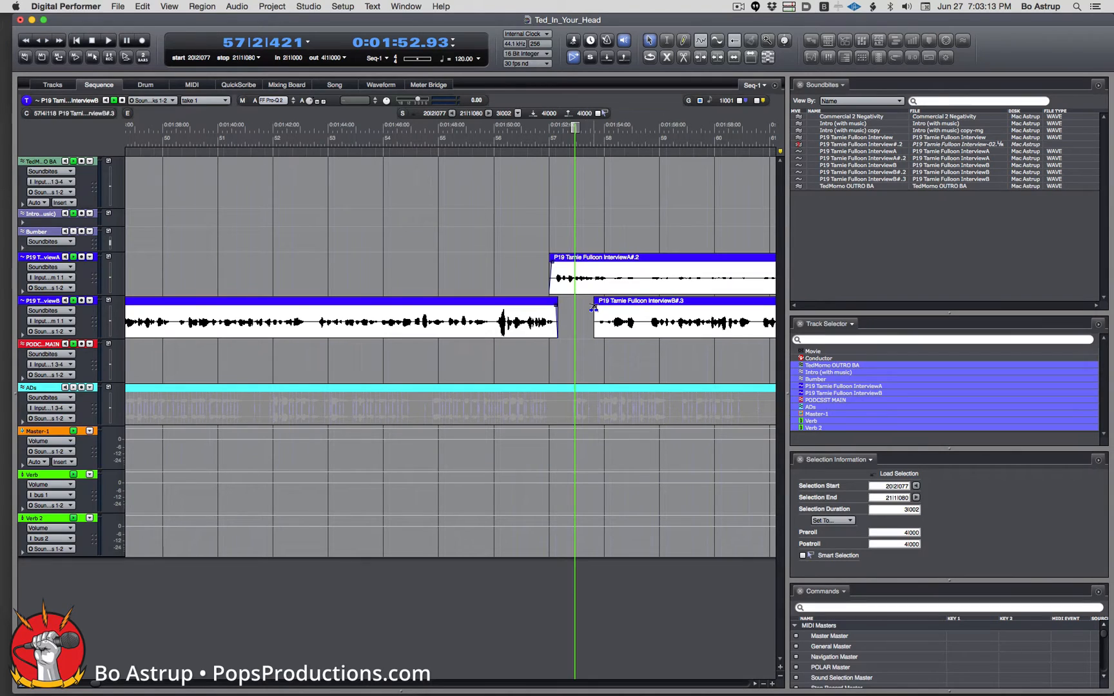
pyautogui.click(540, 136)
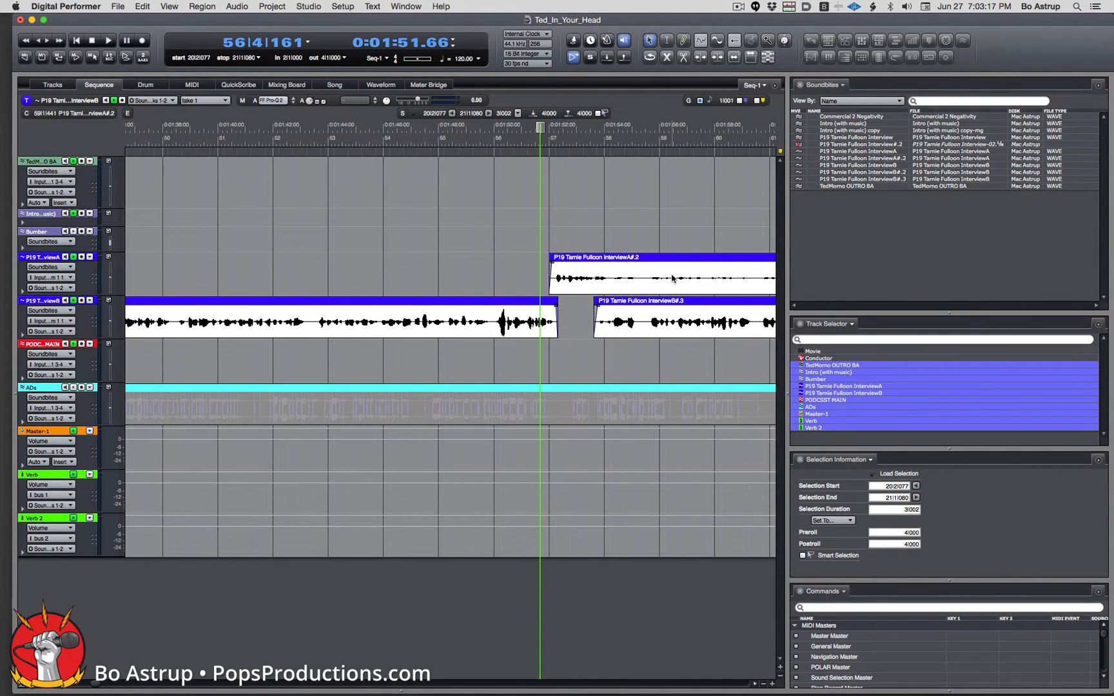
pyautogui.press('space')
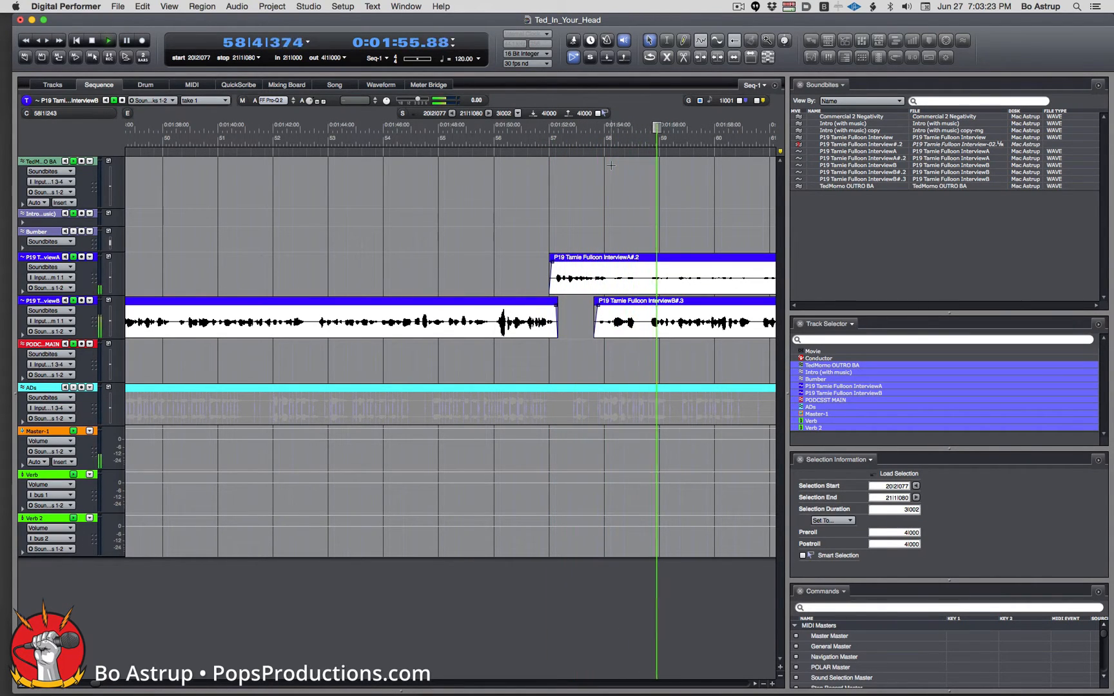
pyautogui.press('space')
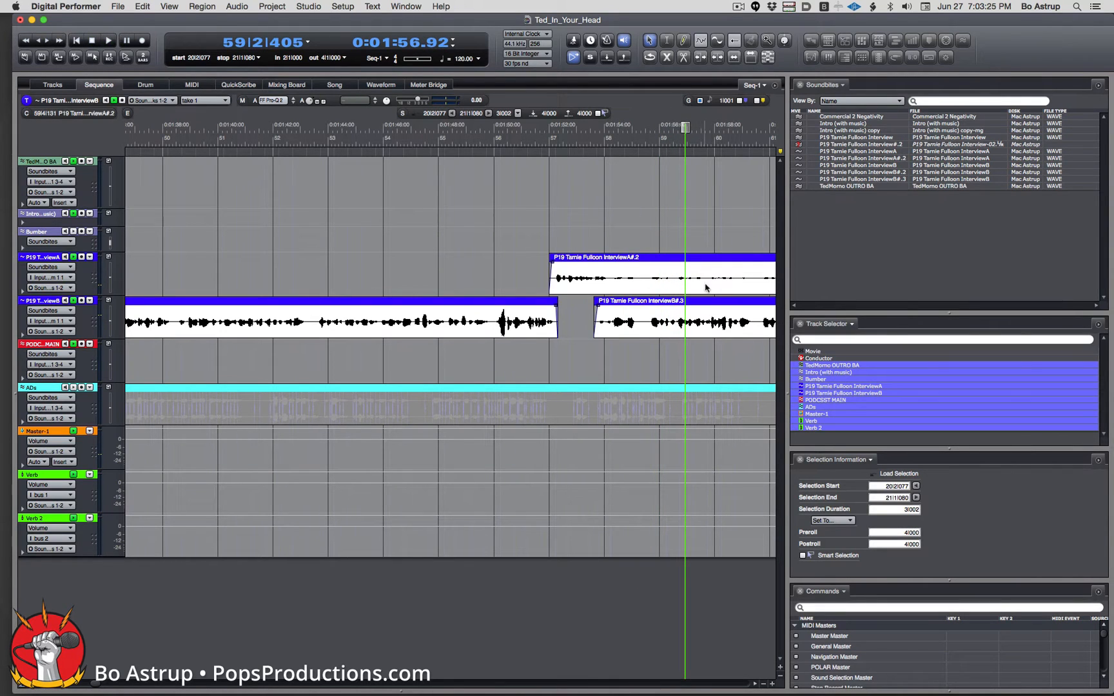
# Cut an unwanted stretch out of InterviewA#.2 and play back the edit.
pyautogui.click(705, 286)
pyautogui.moveTo(746, 278); pyautogui.dragTo(613, 280)
pyautogui.press('Delete')
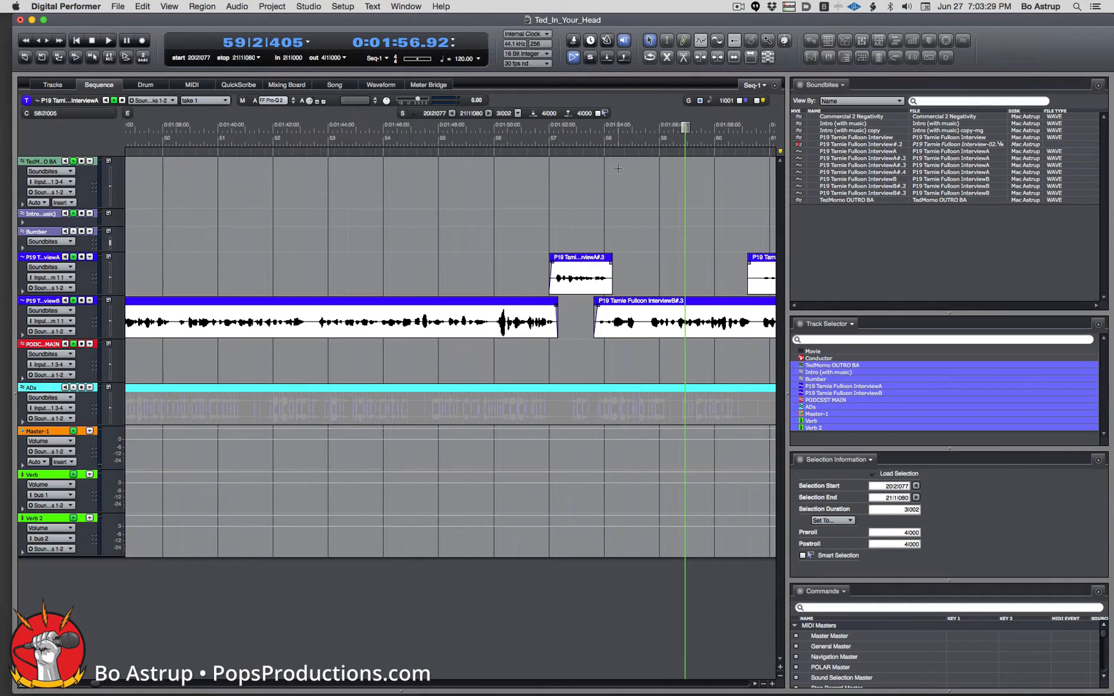
pyautogui.click(600, 138)
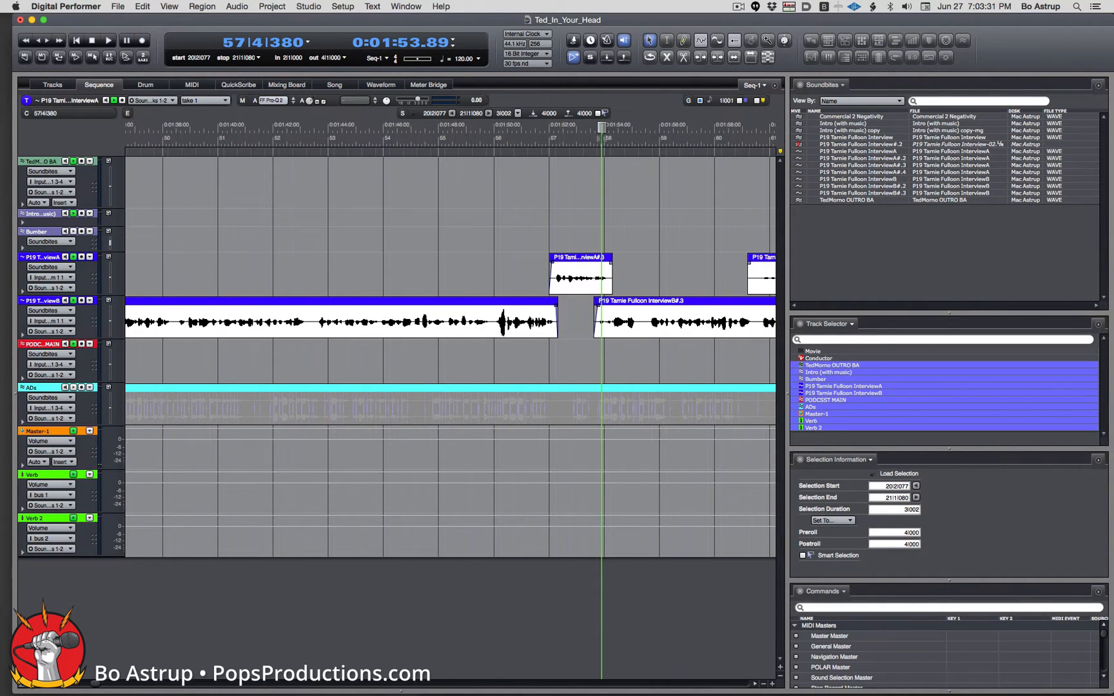
pyautogui.press('space')
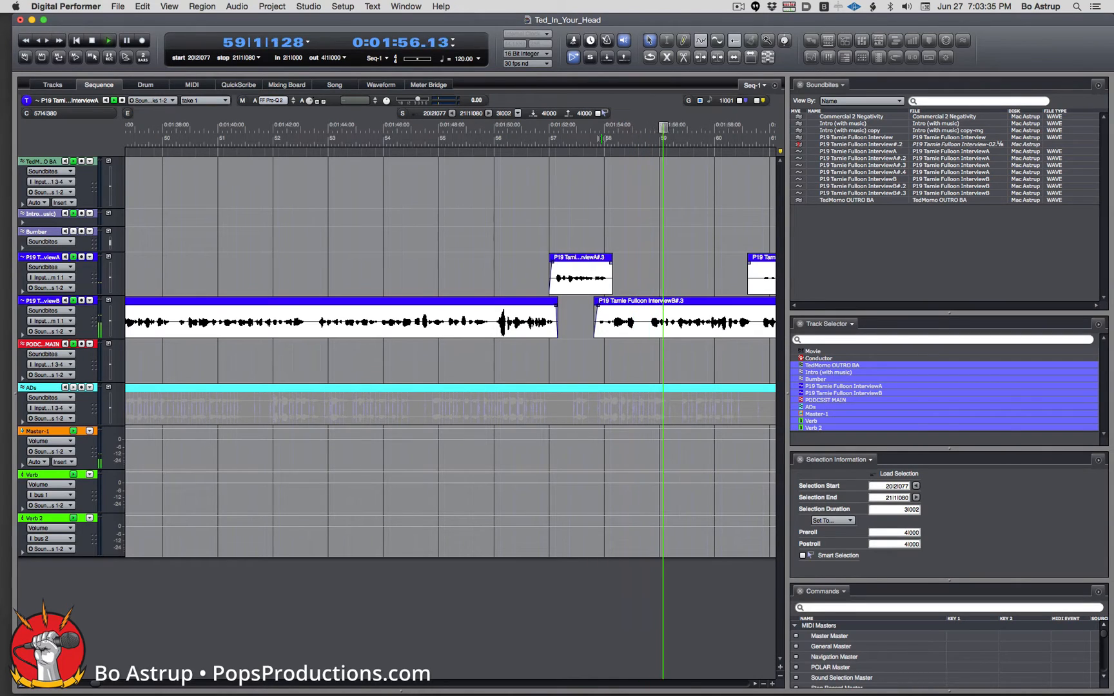
pyautogui.press('space')
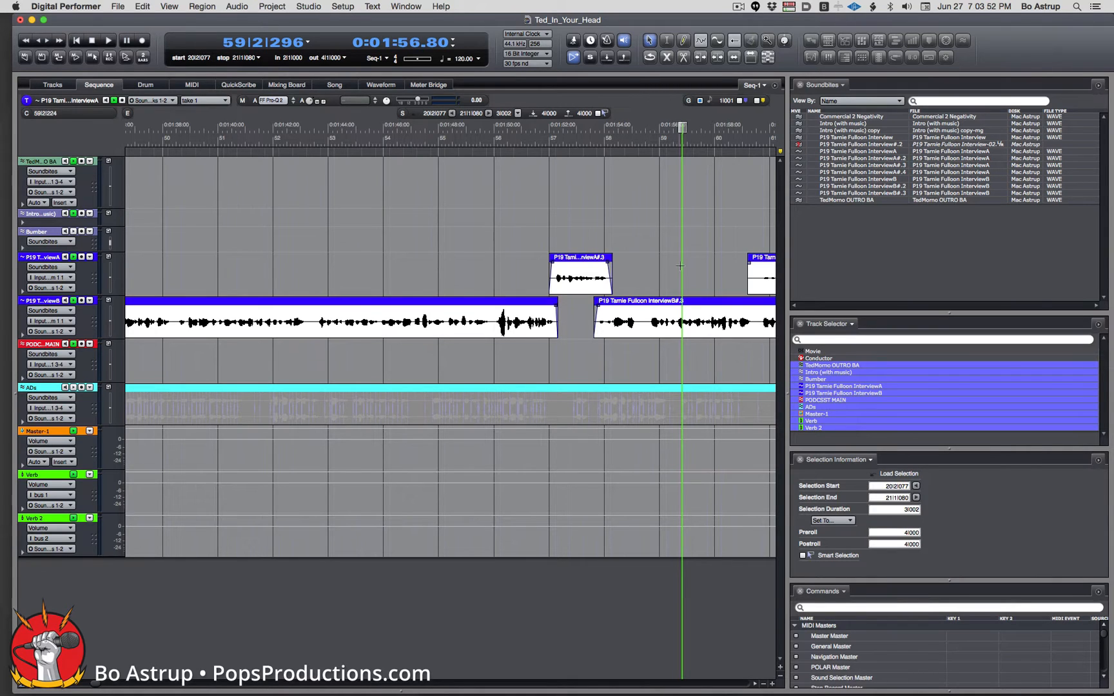
# Delete InterviewA#.4 from its start to bar 68 and audition the trimmed clip.
pyautogui.moveTo(682, 265)
pyautogui.mouseDown()
pyautogui.moveTo(774, 264)
pyautogui.moveTo(696, 278)
pyautogui.moveTo(761, 277)
pyautogui.mouseUp()
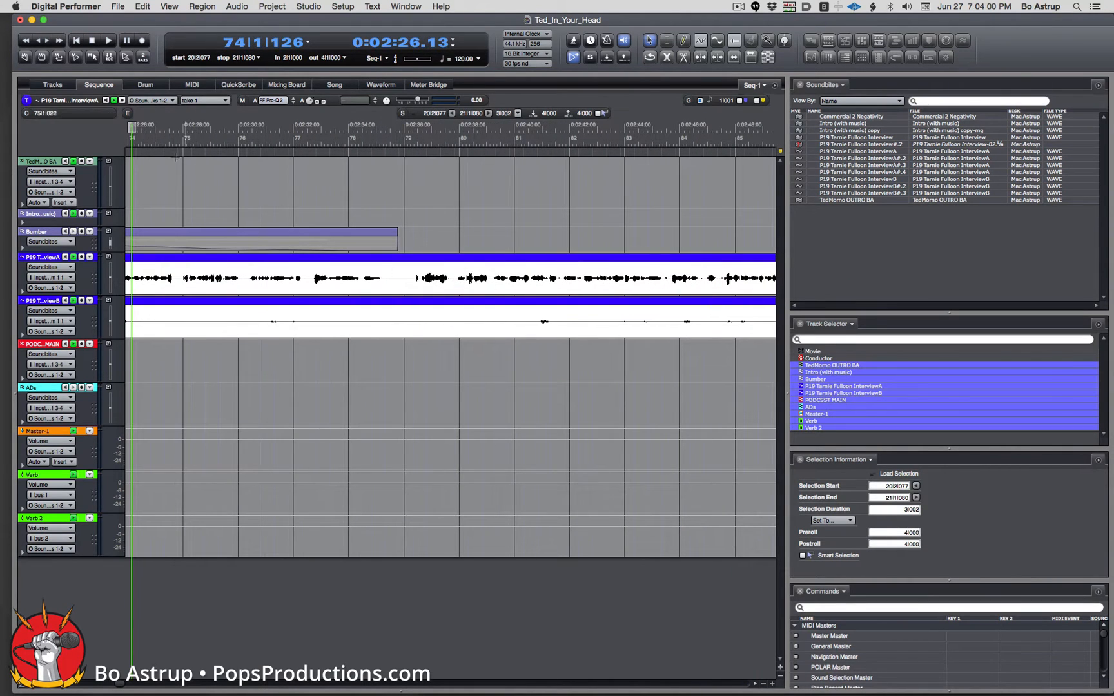
pyautogui.moveTo(132, 127); pyautogui.dragTo(519, 156)
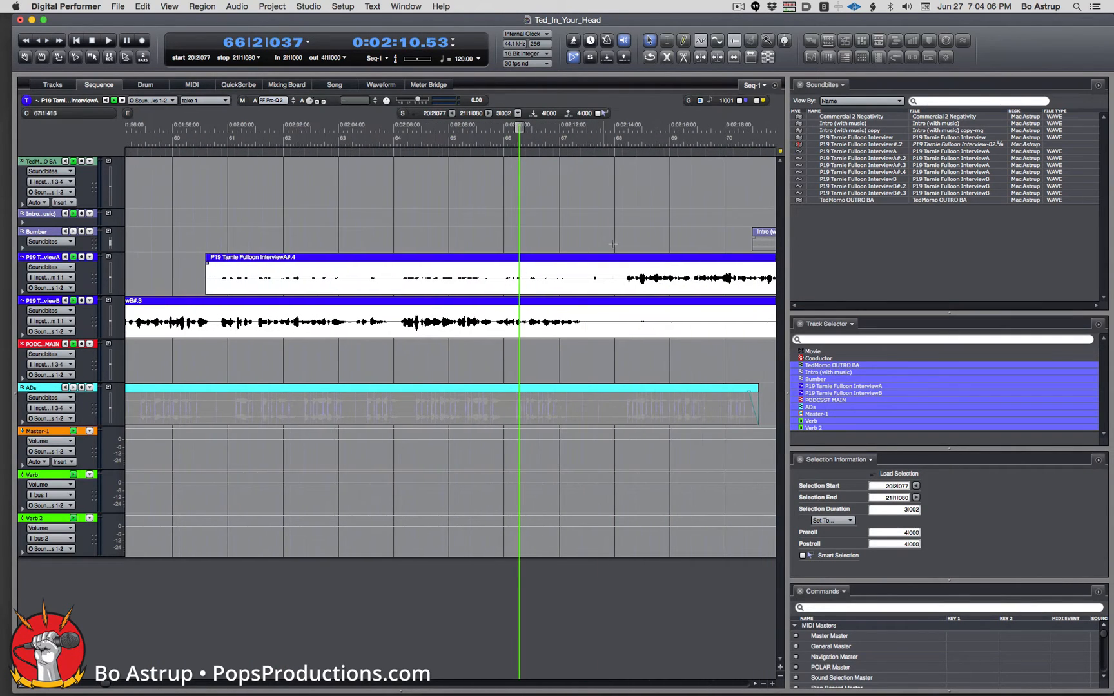
pyautogui.click(604, 279)
pyautogui.moveTo(610, 277); pyautogui.dragTo(208, 277)
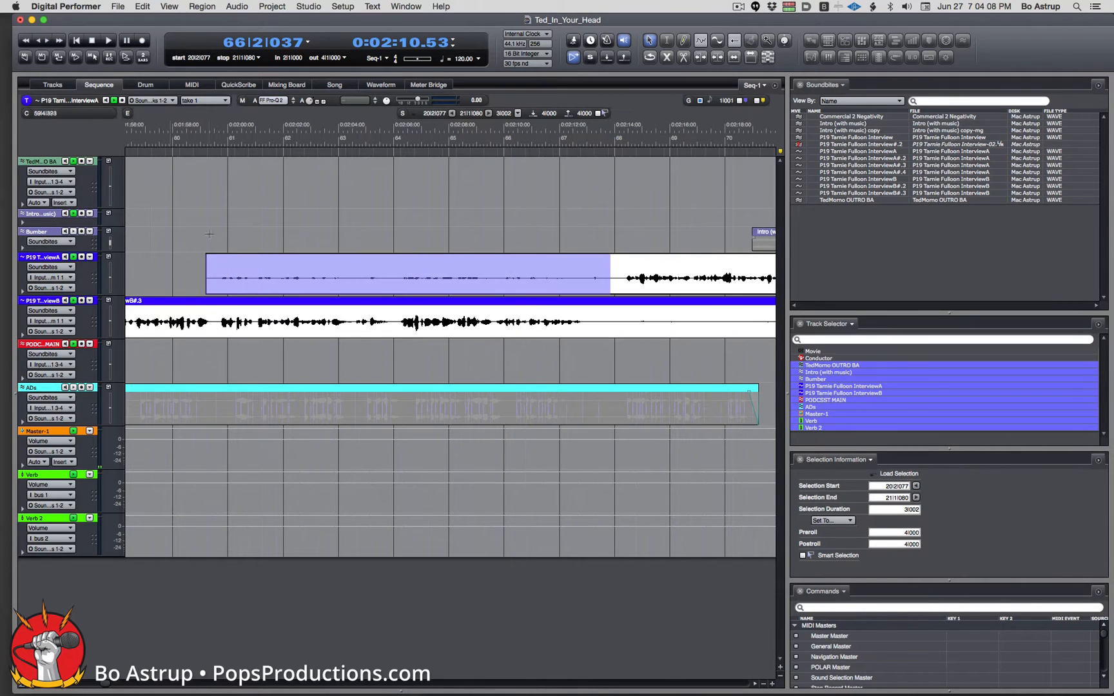
pyautogui.press('Delete')
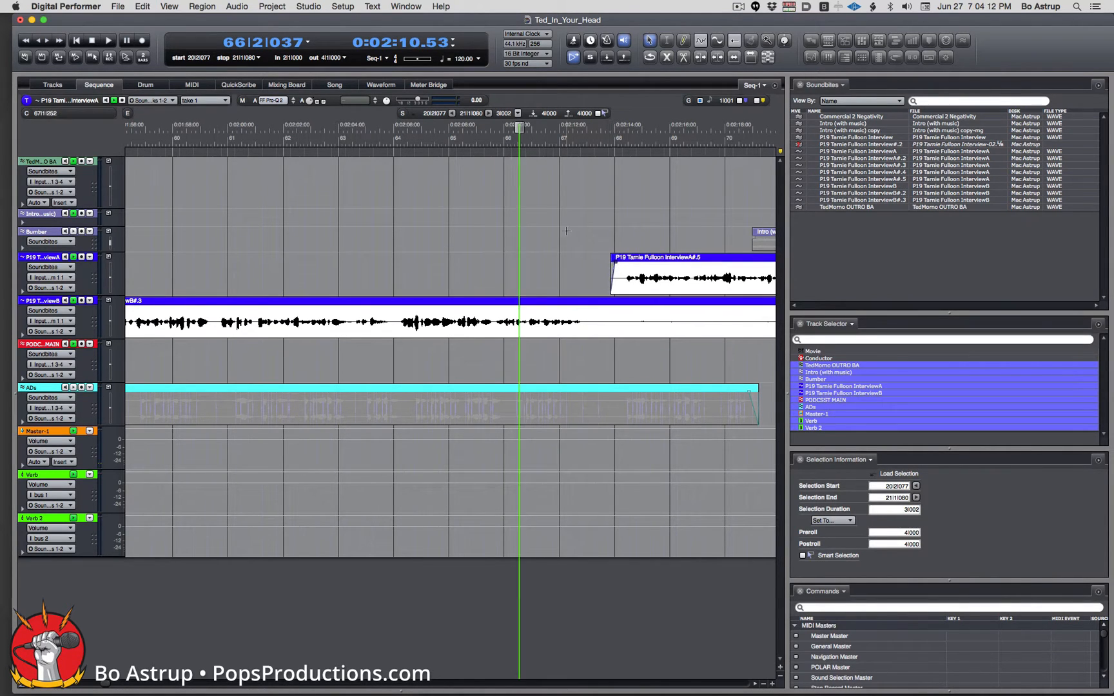
pyautogui.click(530, 136)
pyautogui.press('space')
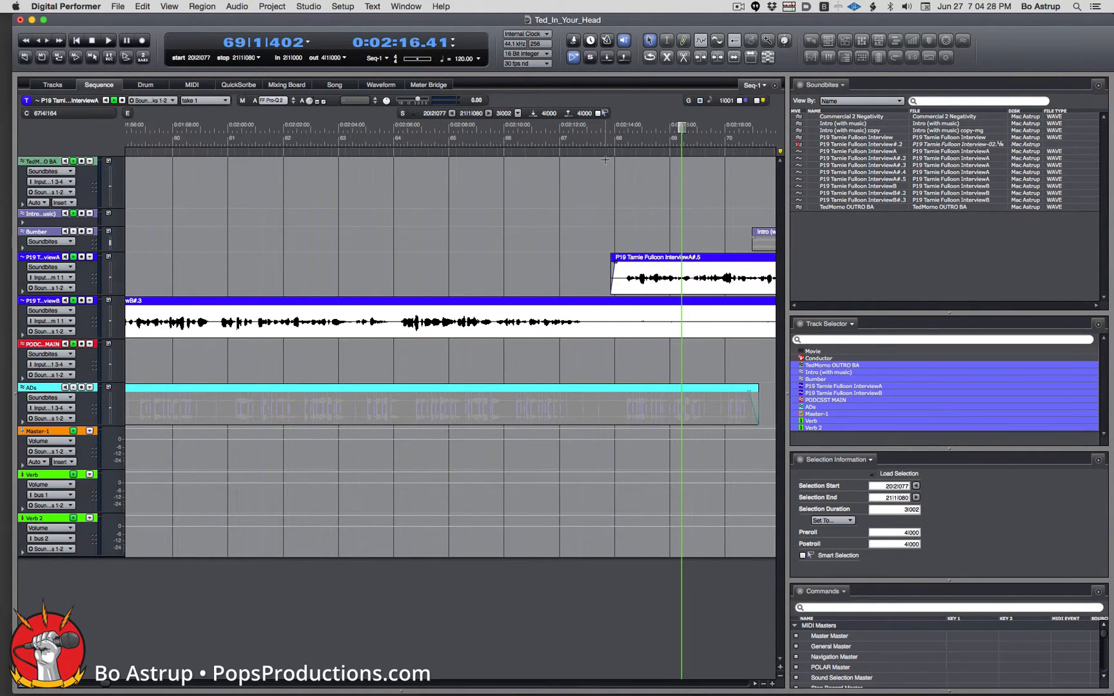
pyautogui.press('i')
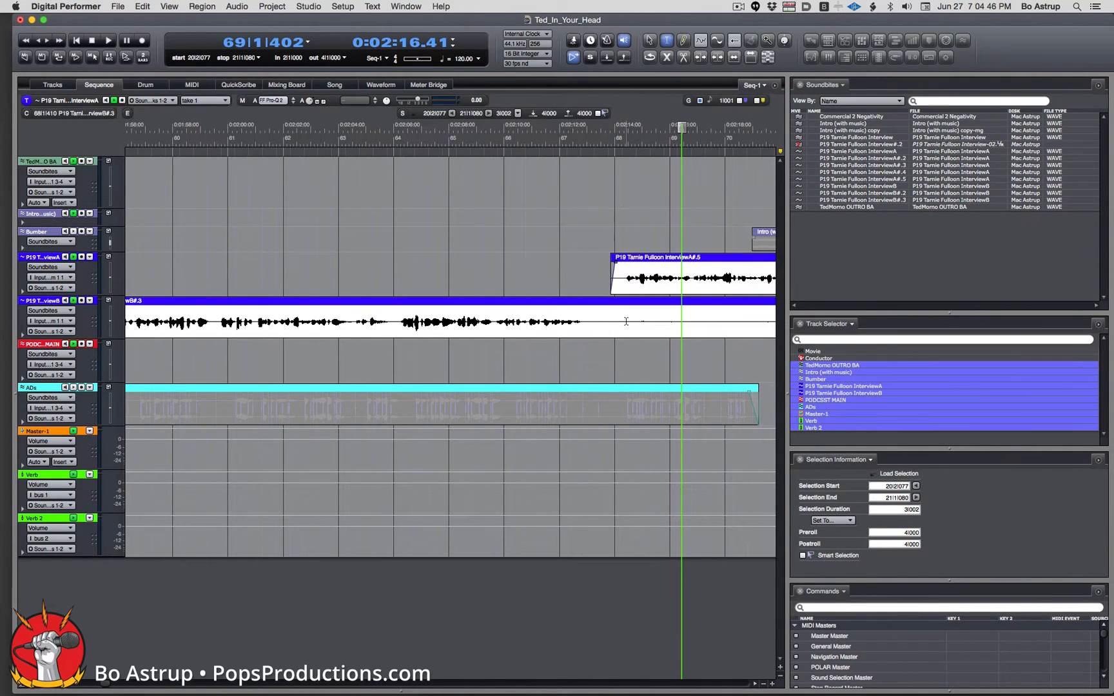
# Snip the short InterviewB pause out of all tracks, closing the gap.
pyautogui.moveTo(621, 321); pyautogui.dragTo(589, 321)
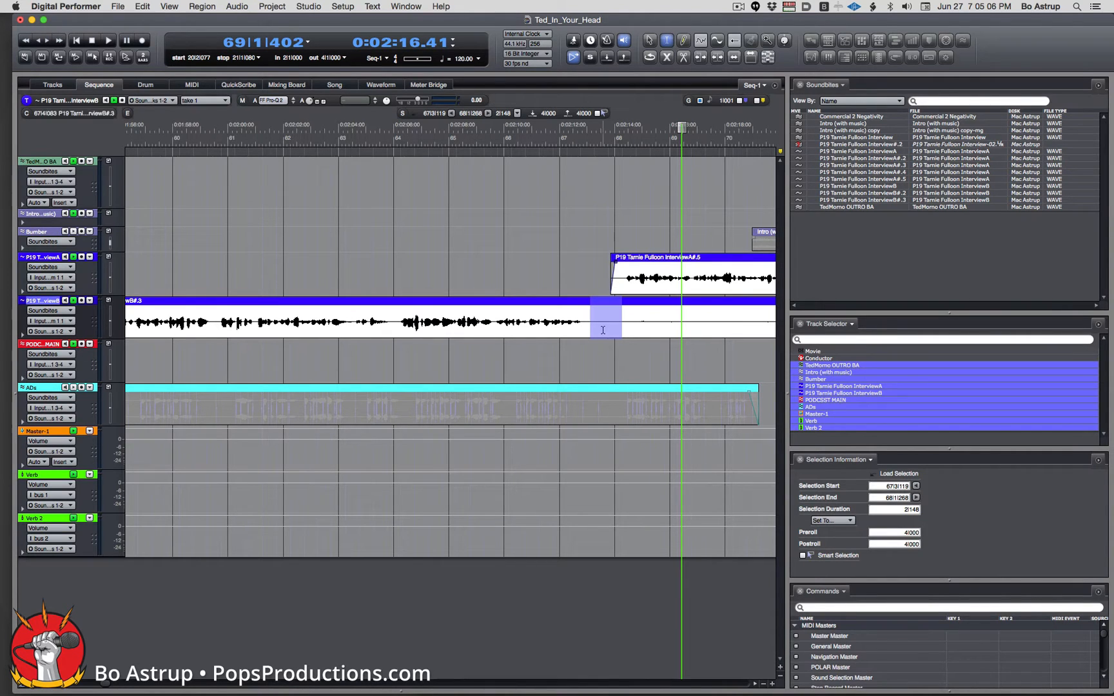
pyautogui.click(822, 608)
pyautogui.write('grow')
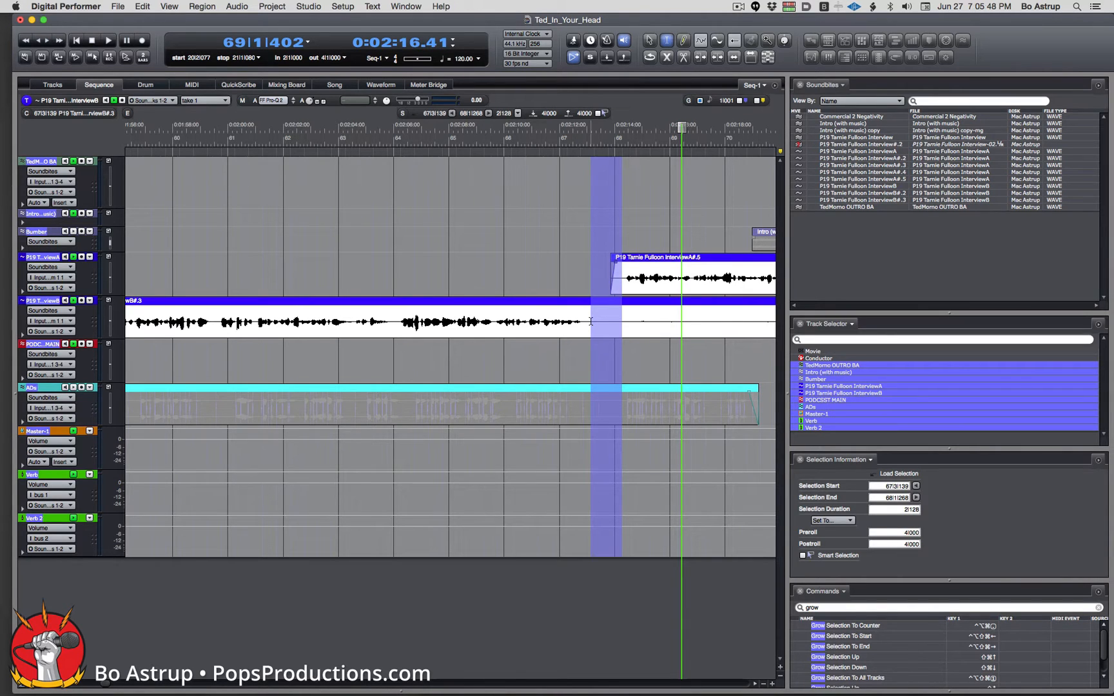
pyautogui.press('super+y')
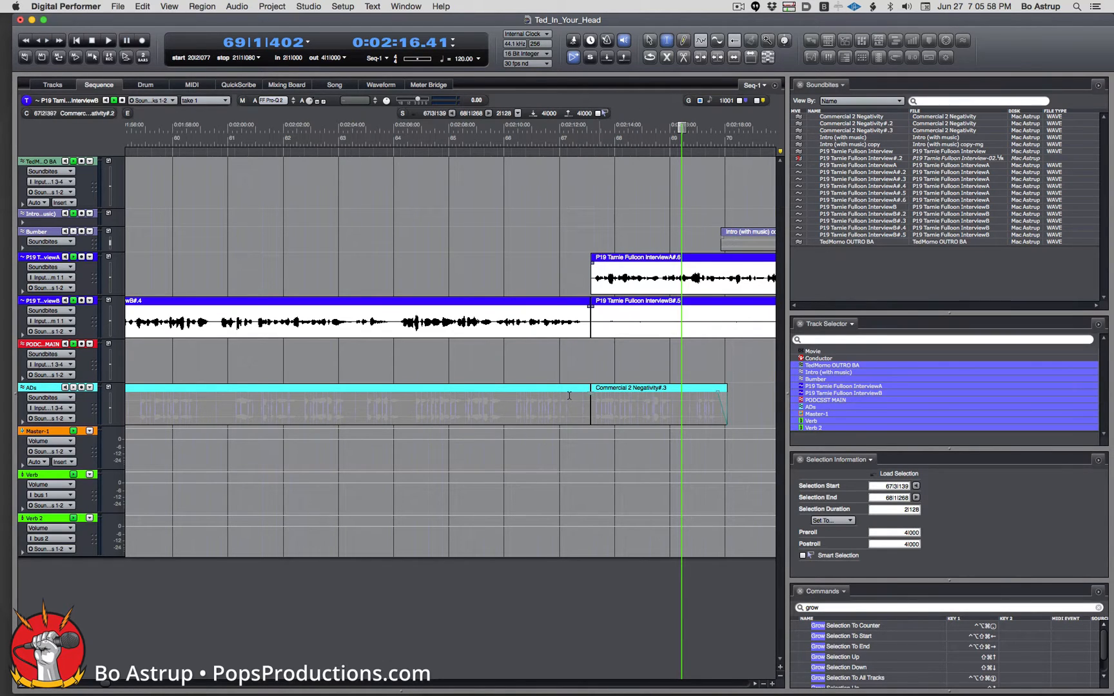
# Delete both ADs commercial clips and the Bumber Intro (with music) copy, then play back.
pyautogui.click(649, 41)
pyautogui.click(609, 390)
pyautogui.press('Delete')
pyautogui.click(559, 391)
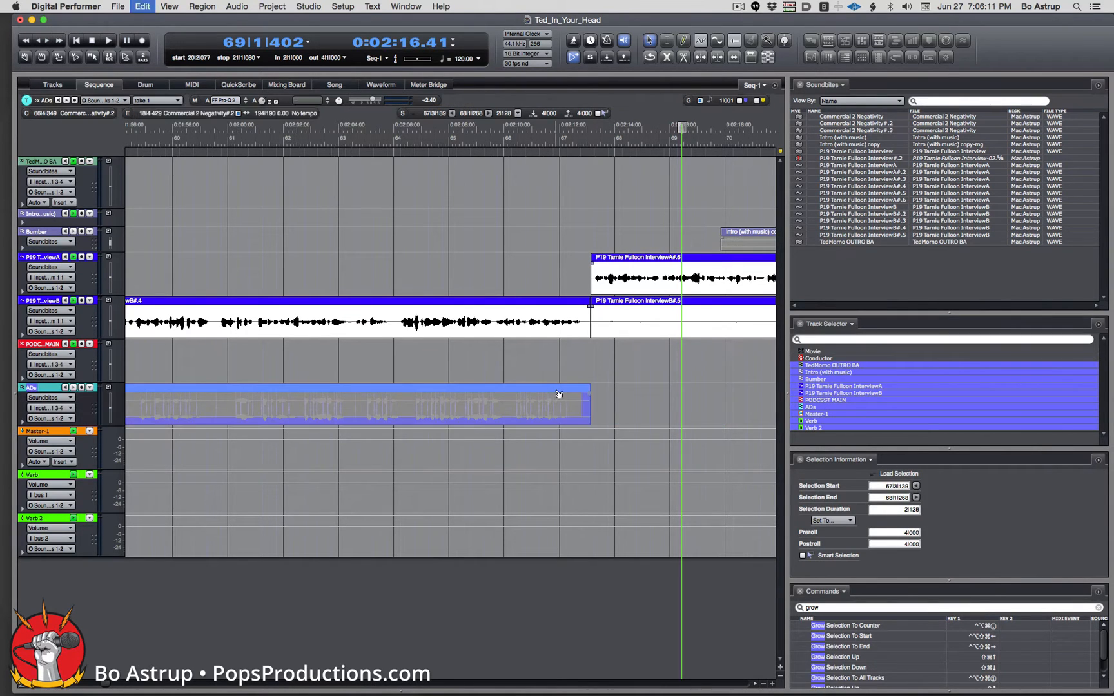
pyautogui.press('Delete')
pyautogui.click(738, 232)
pyautogui.press('Delete')
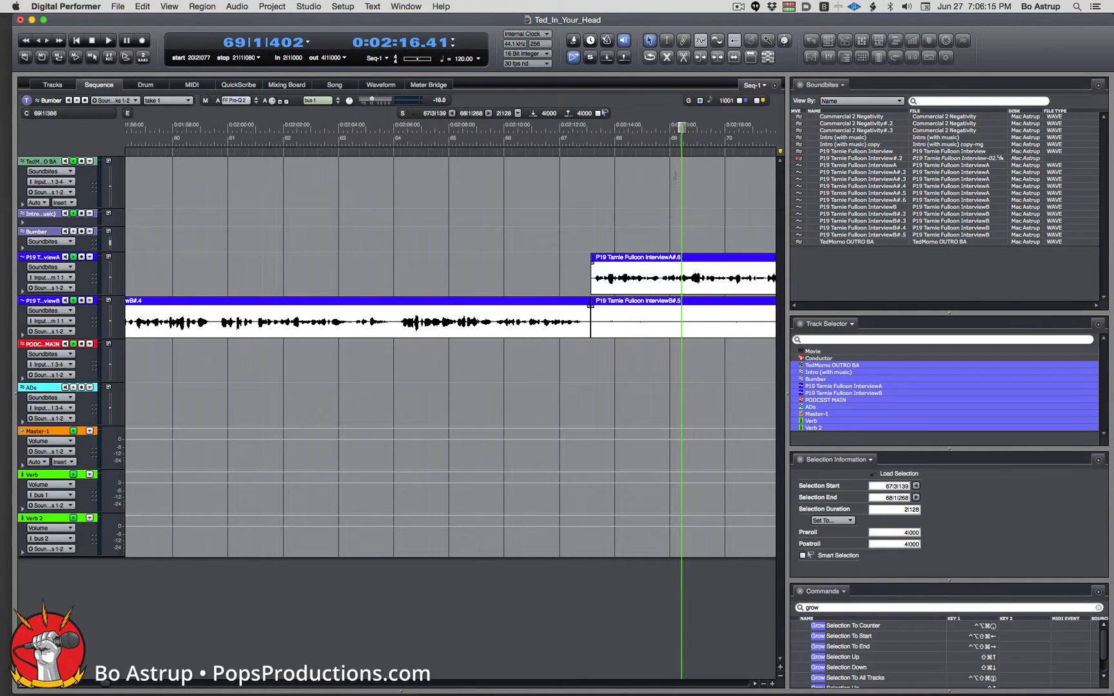
pyautogui.press('space')
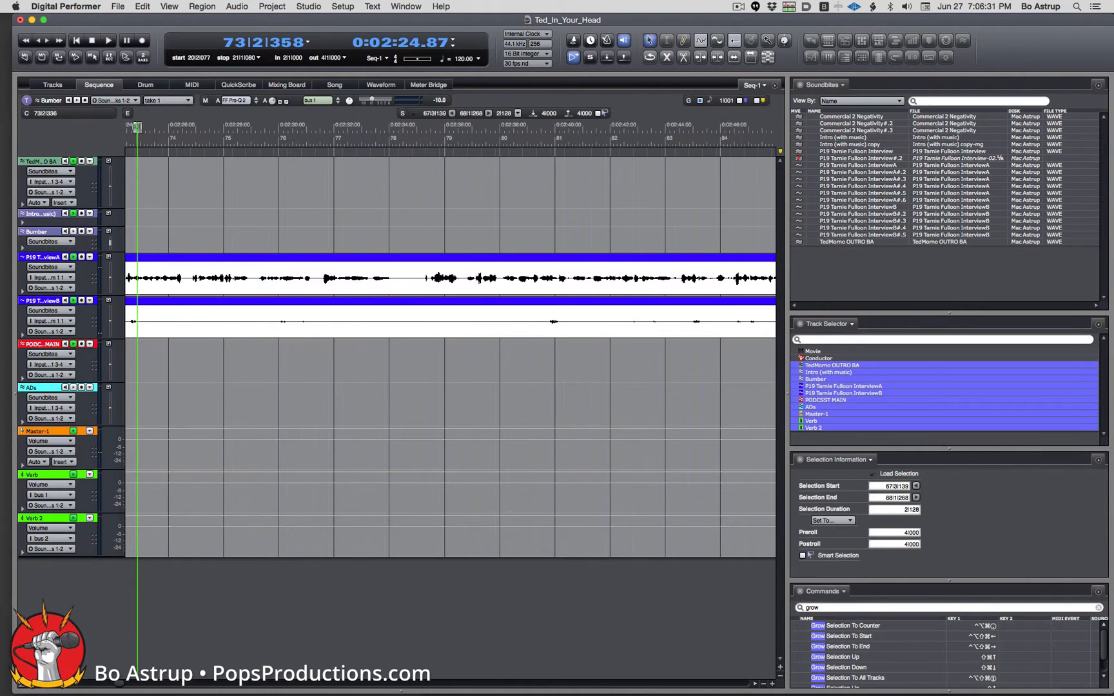
pyautogui.moveTo(137, 127); pyautogui.dragTo(292, 175)
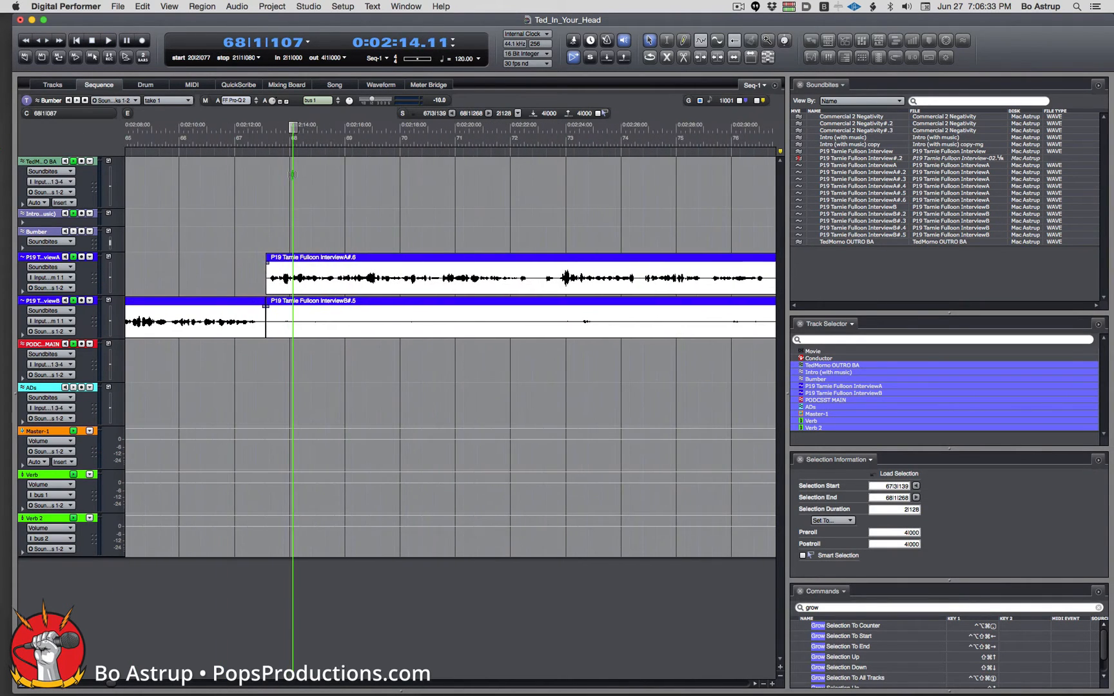
pyautogui.doubleClick(554, 279)
pyautogui.moveTo(556, 277); pyautogui.dragTo(486, 275)
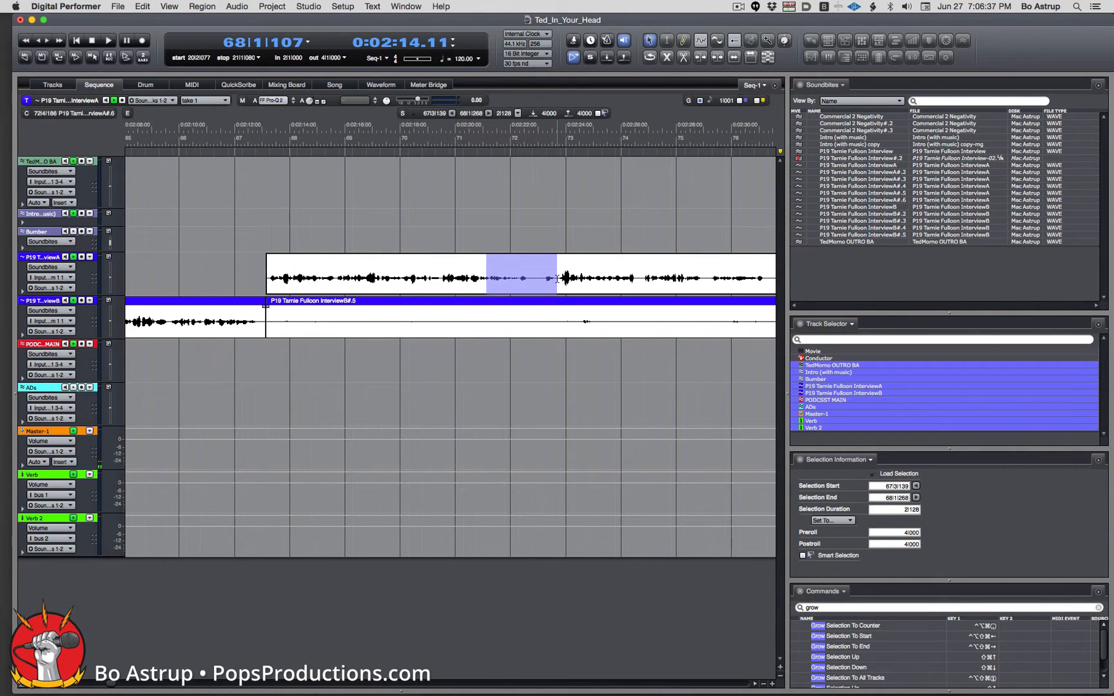
pyautogui.moveTo(558, 279); pyautogui.dragTo(623, 282)
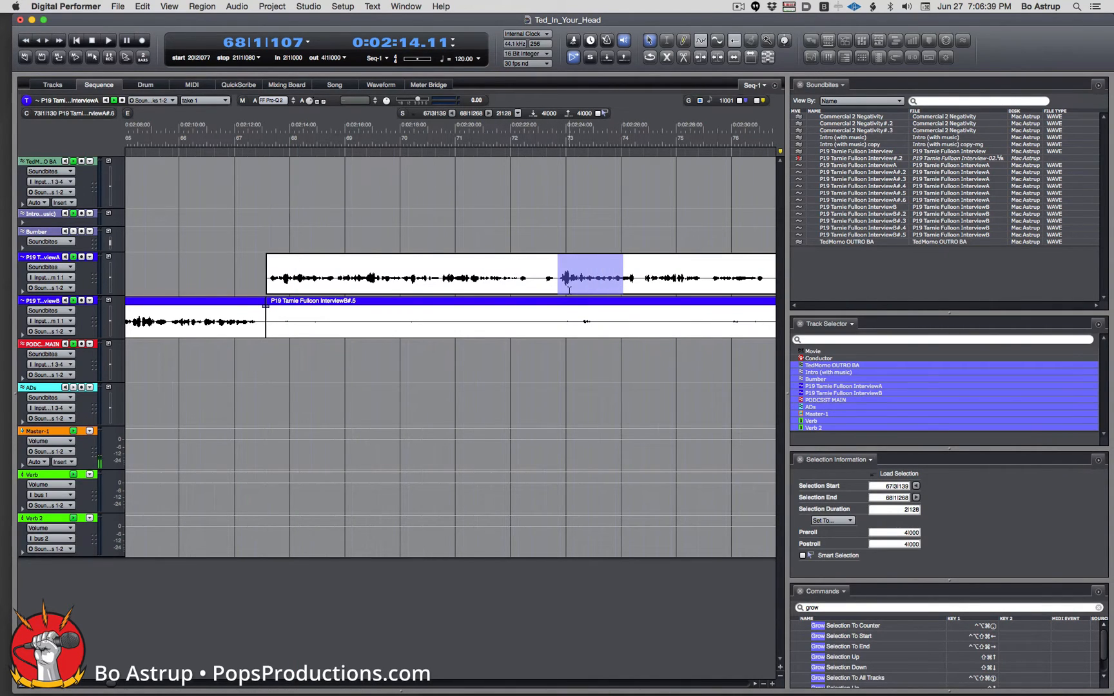
pyautogui.click(574, 282)
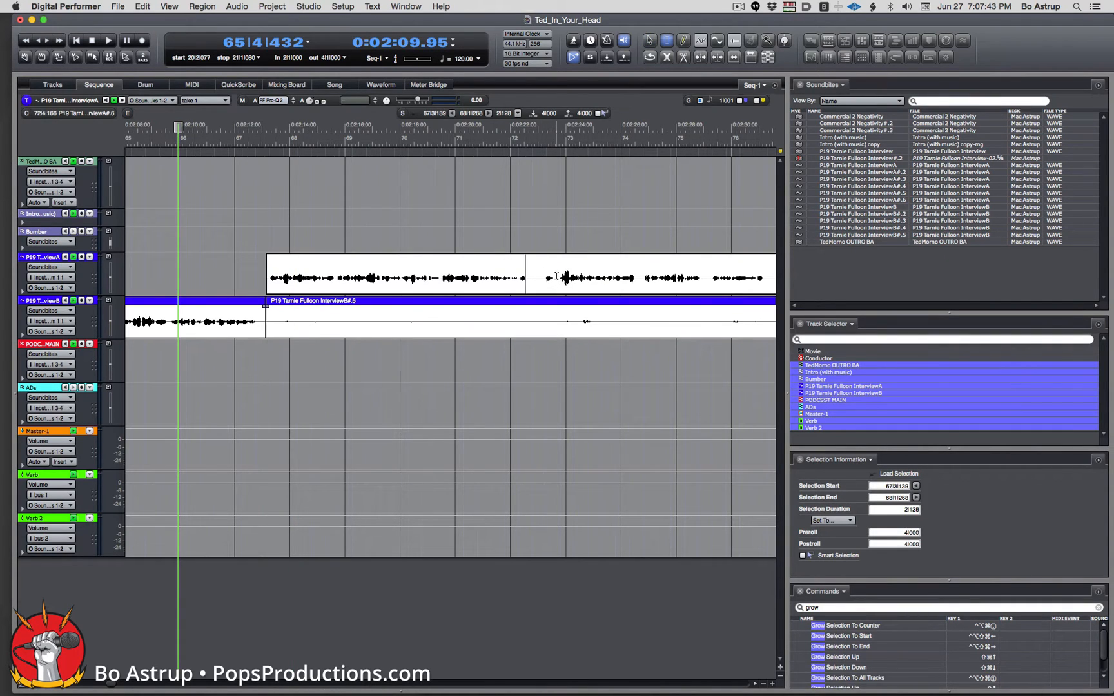
pyautogui.moveTo(556, 276); pyautogui.dragTo(268, 265)
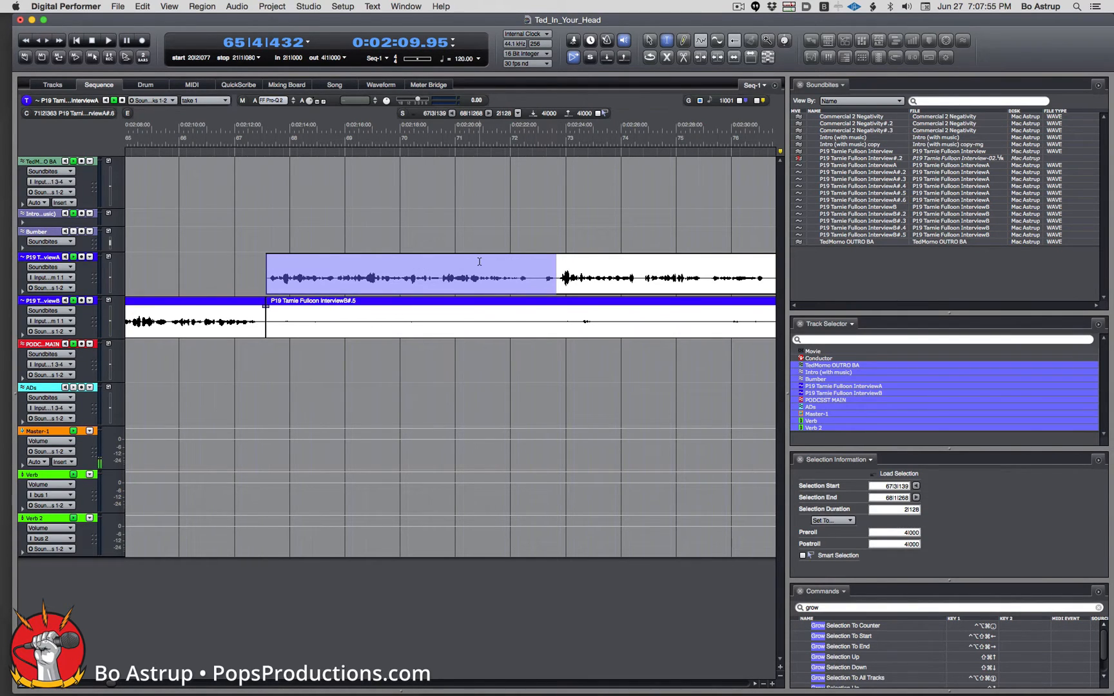
pyautogui.moveTo(557, 277); pyautogui.dragTo(262, 274)
pyautogui.click(540, 277)
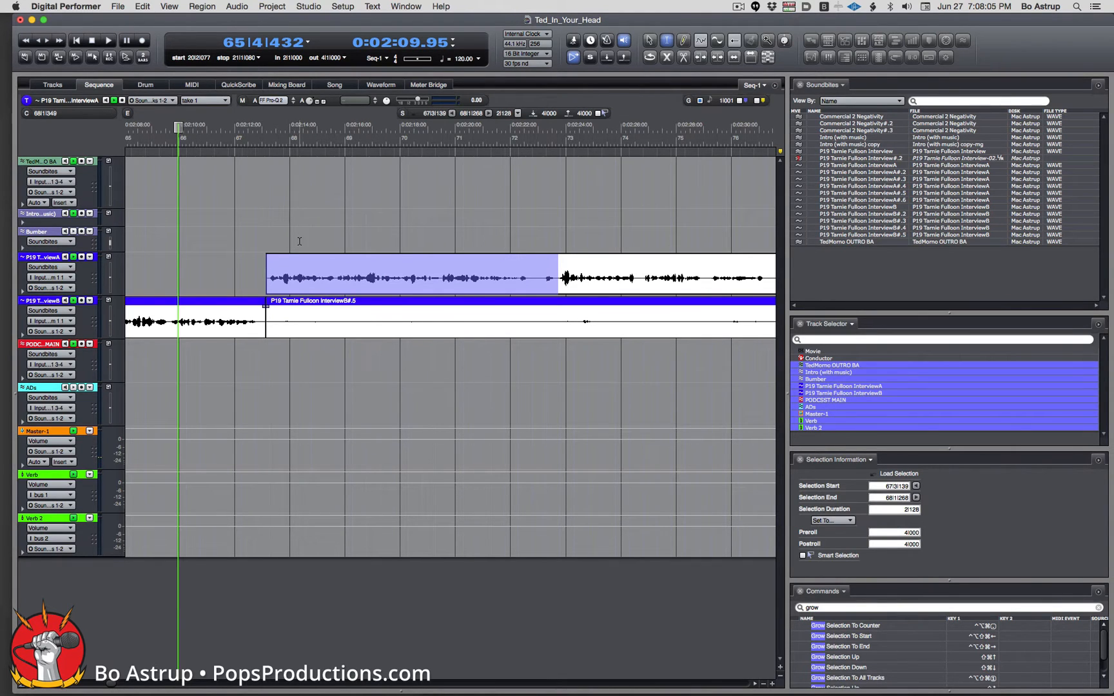
pyautogui.click(514, 289)
pyautogui.moveTo(557, 280); pyautogui.dragTo(242, 260)
pyautogui.click(651, 40)
pyautogui.click(276, 261)
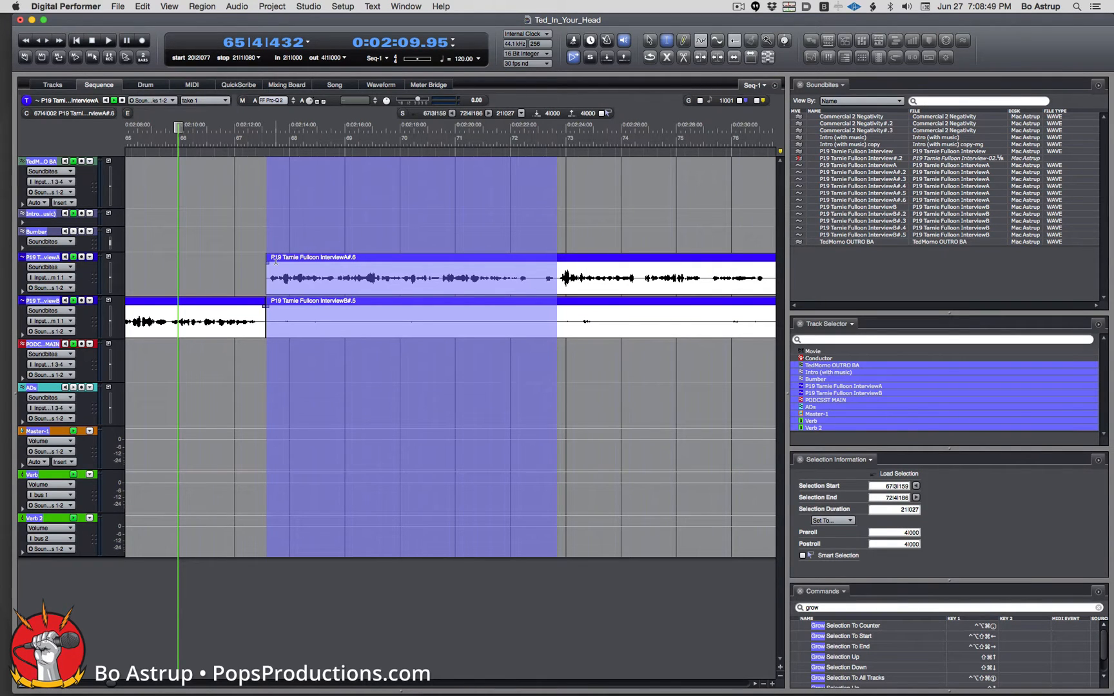
pyautogui.press('super+shift+x')
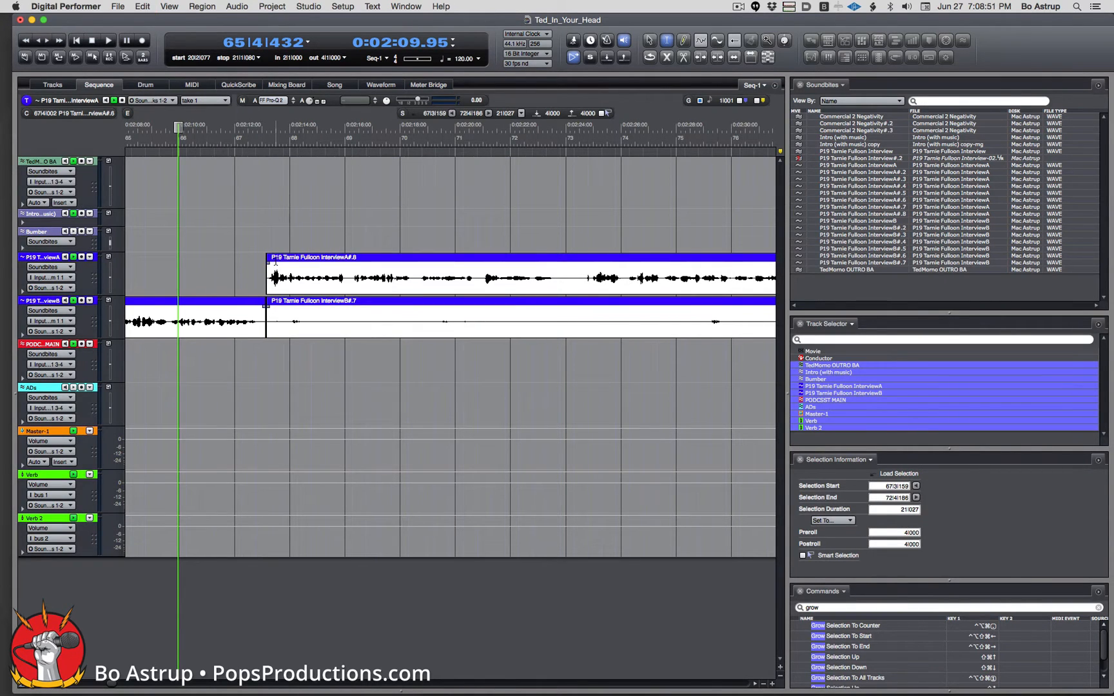
pyautogui.press('space')
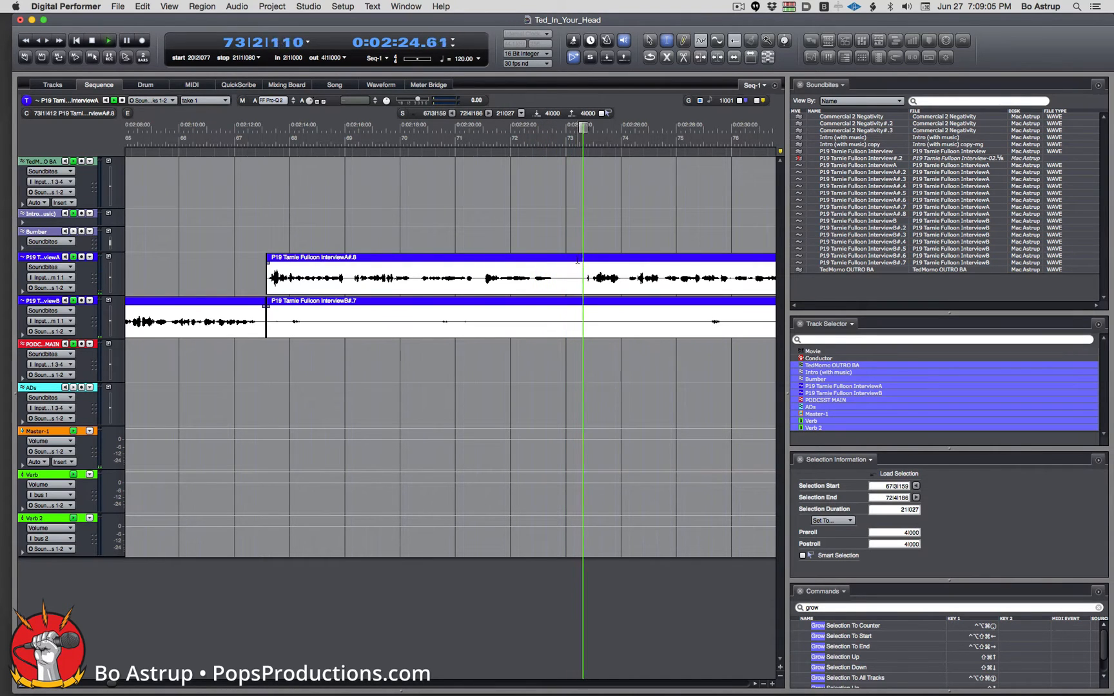
pyautogui.press('space')
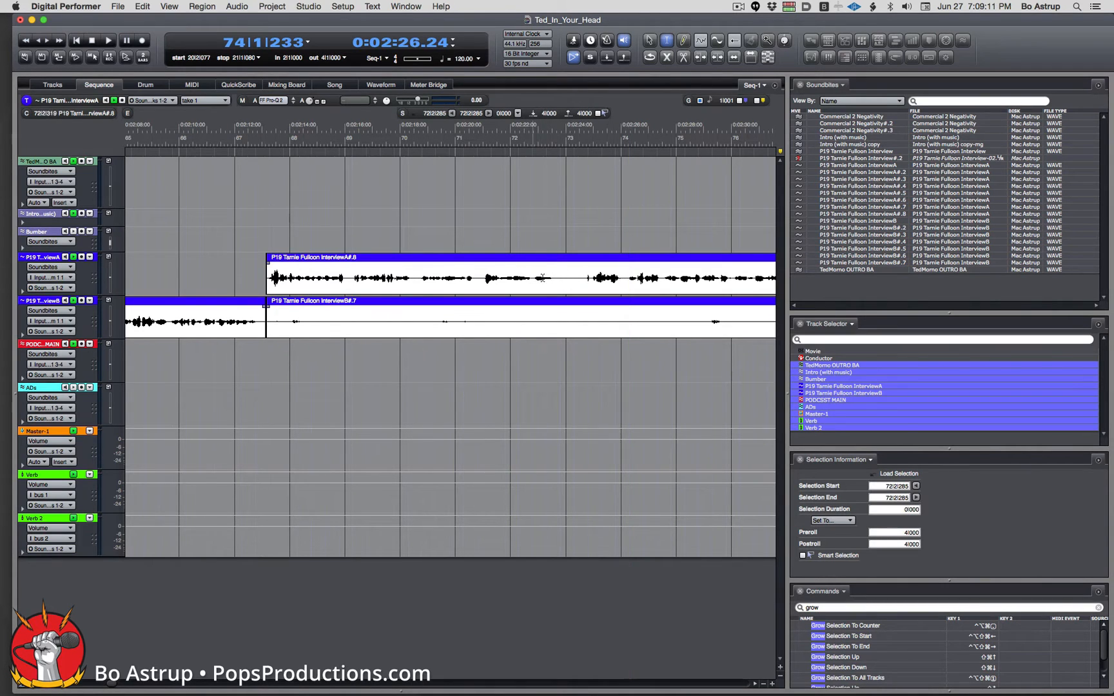
pyautogui.moveTo(532, 278); pyautogui.dragTo(559, 278)
pyautogui.click(573, 277)
# Snip the gap from 73|1|090 to 73|2|417 out of all tracks and audition it.
pyautogui.press('space')
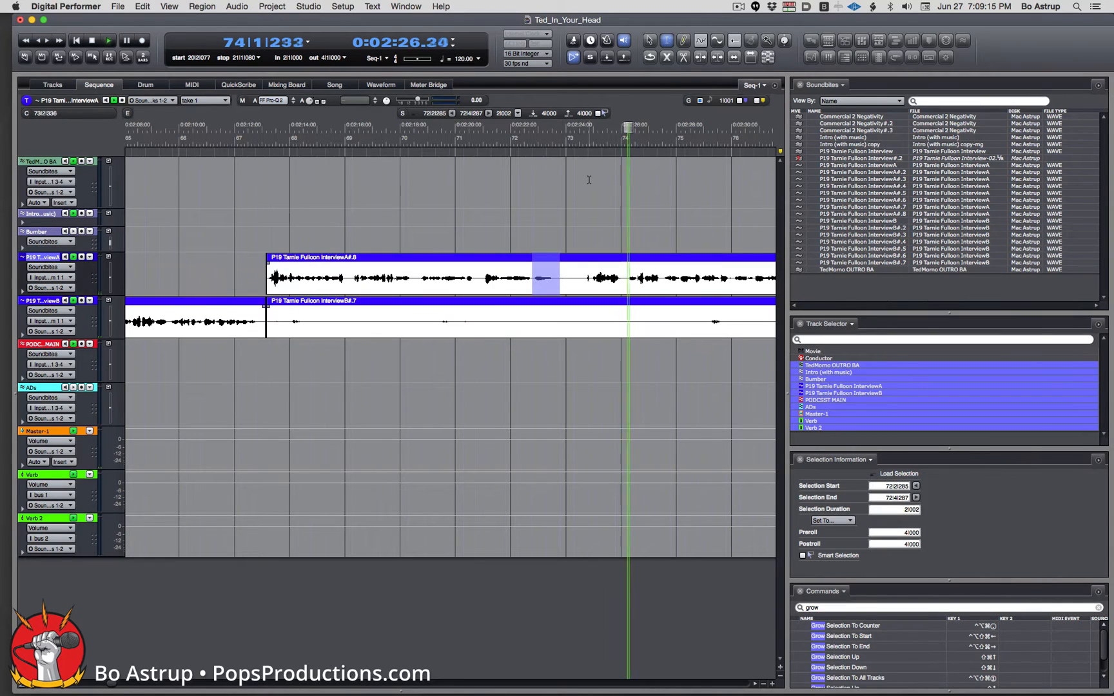
pyautogui.press('space')
pyautogui.moveTo(573, 278); pyautogui.dragTo(587, 277)
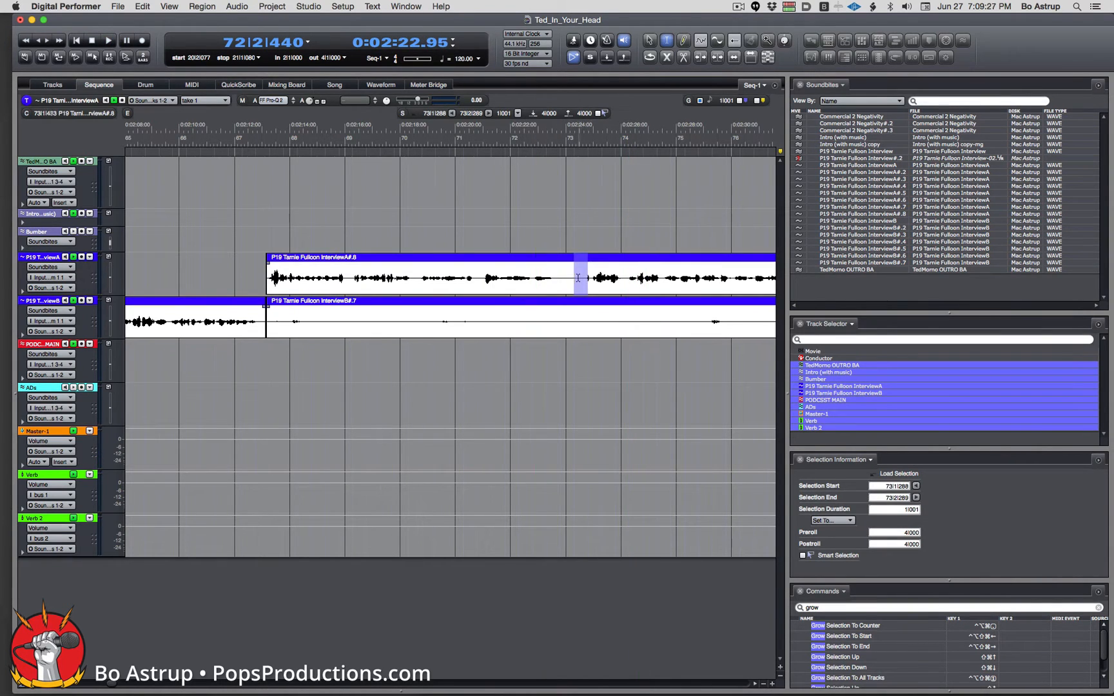
pyautogui.press('space')
pyautogui.click(587, 277)
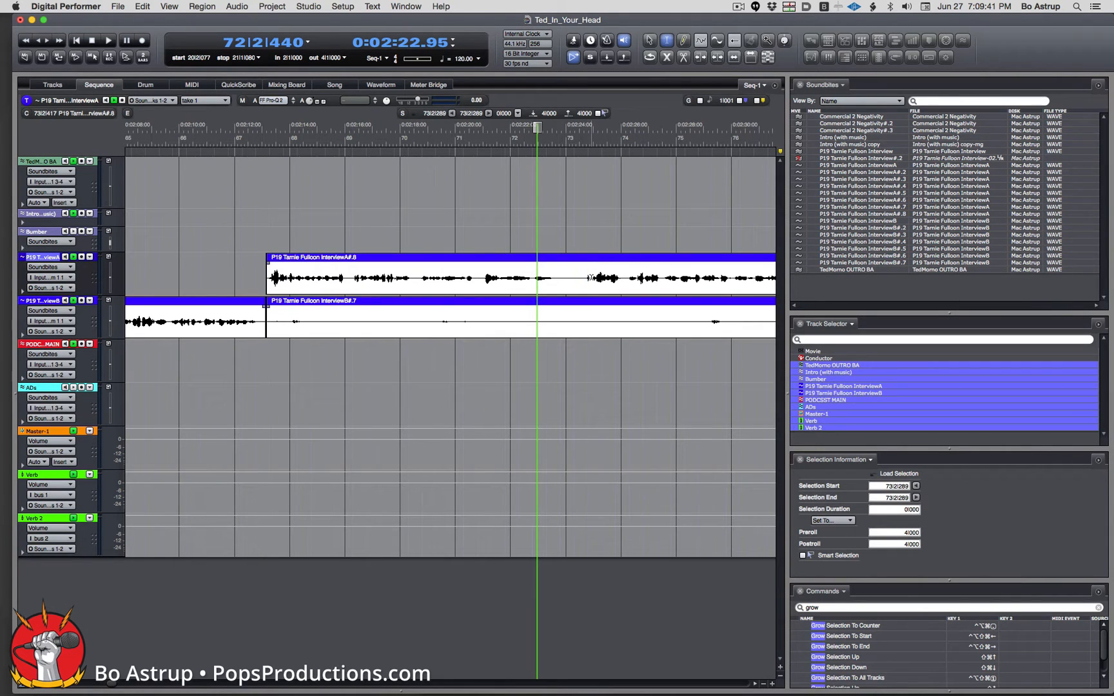
pyautogui.moveTo(589, 277); pyautogui.dragTo(567, 278)
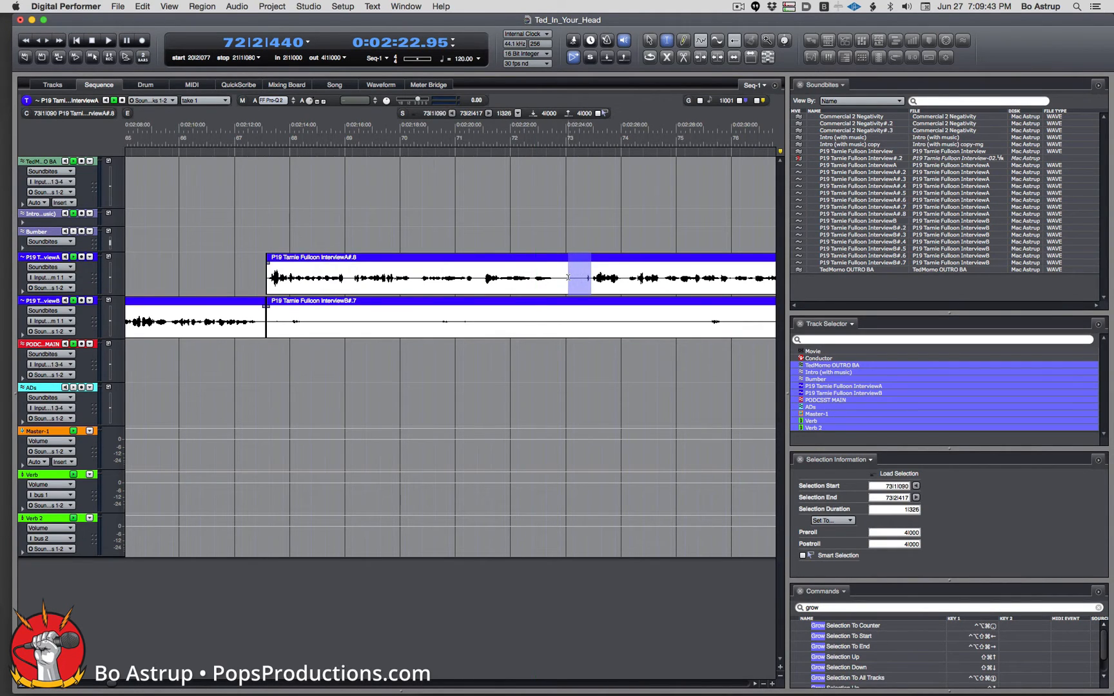
pyautogui.press('space')
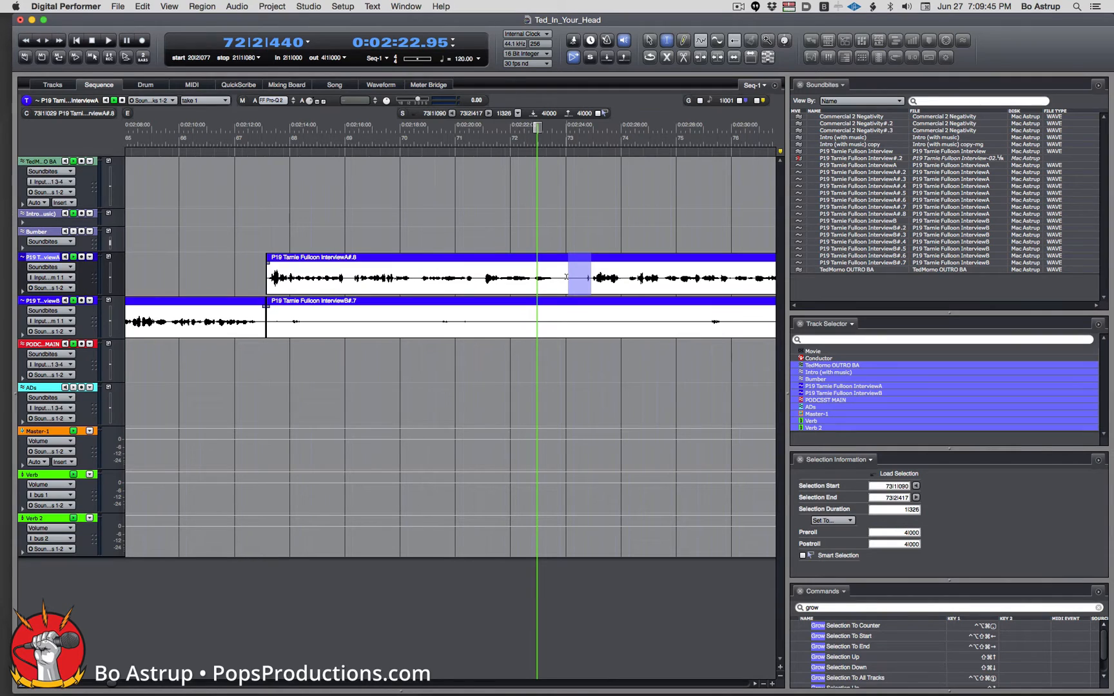
pyautogui.press('ctrl+alt+shift+super+0')
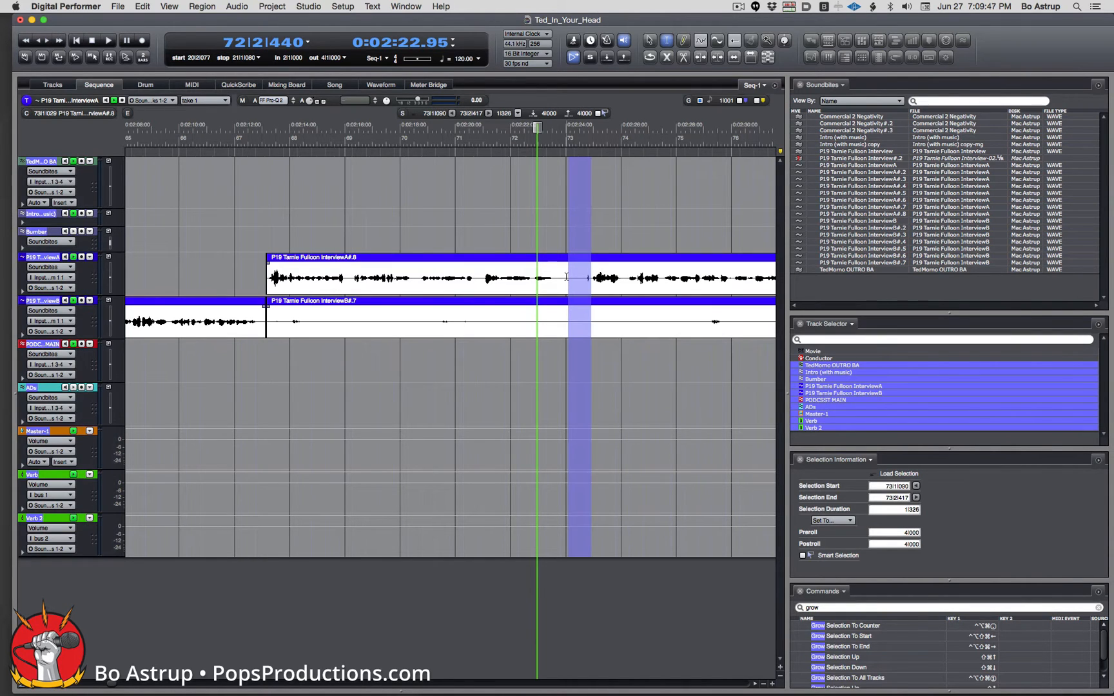
pyautogui.press('super+alt+x')
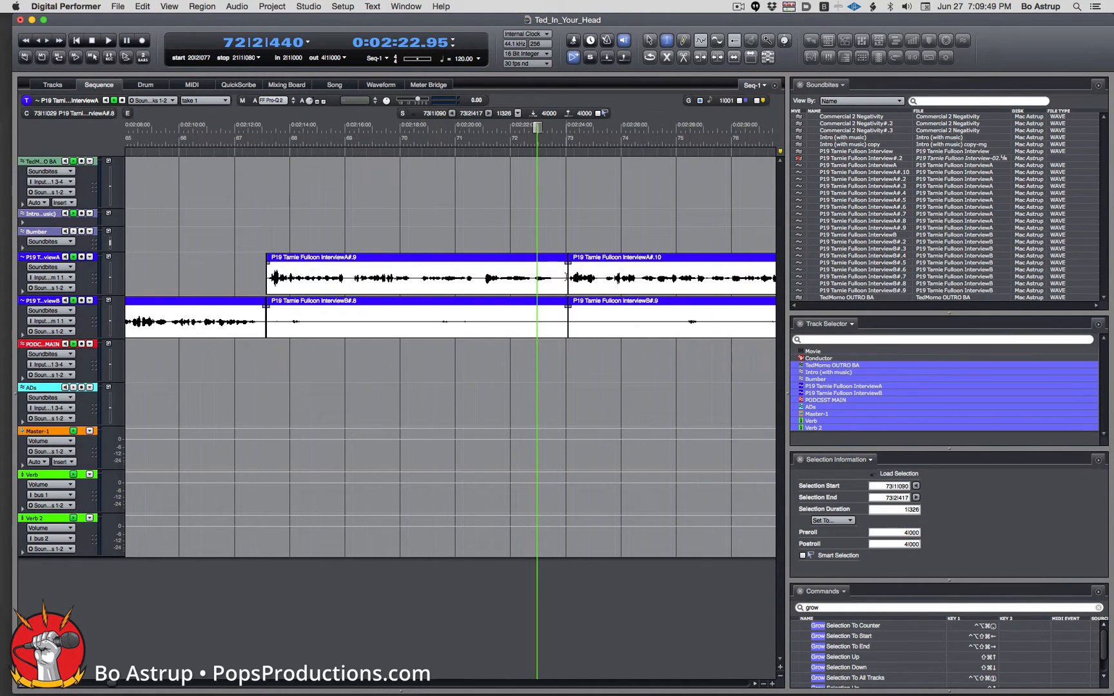
pyautogui.click(467, 137)
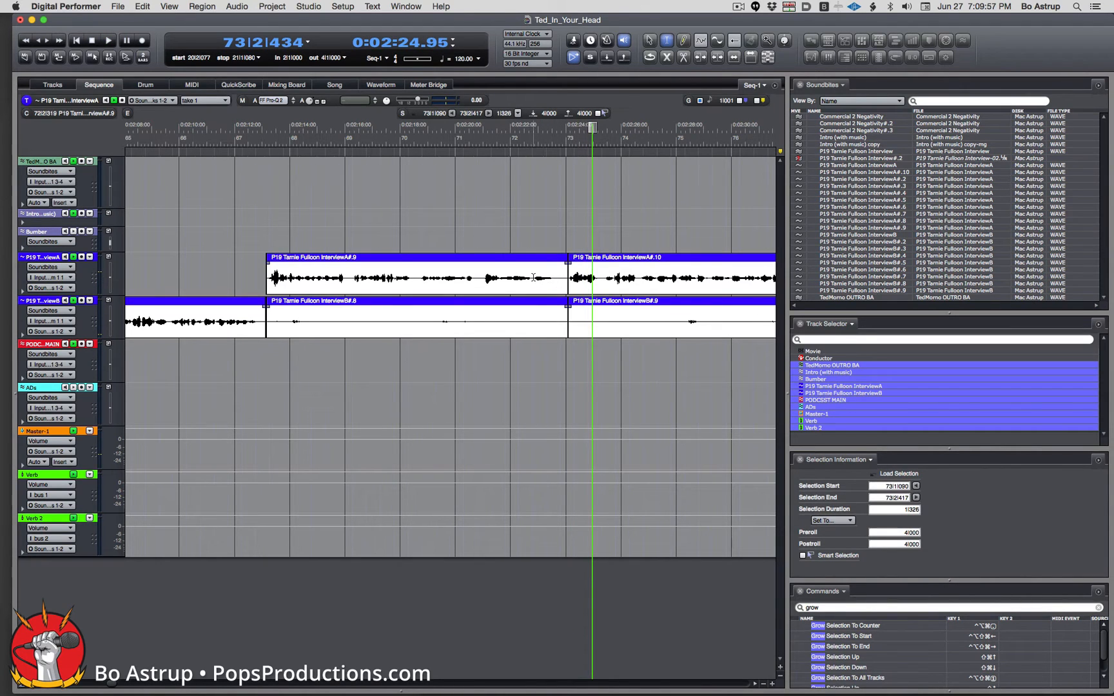
# Snip the pause at the end of InterviewA#.9 from all tracks and play over the edit.
pyautogui.moveTo(532, 277); pyautogui.dragTo(565, 281)
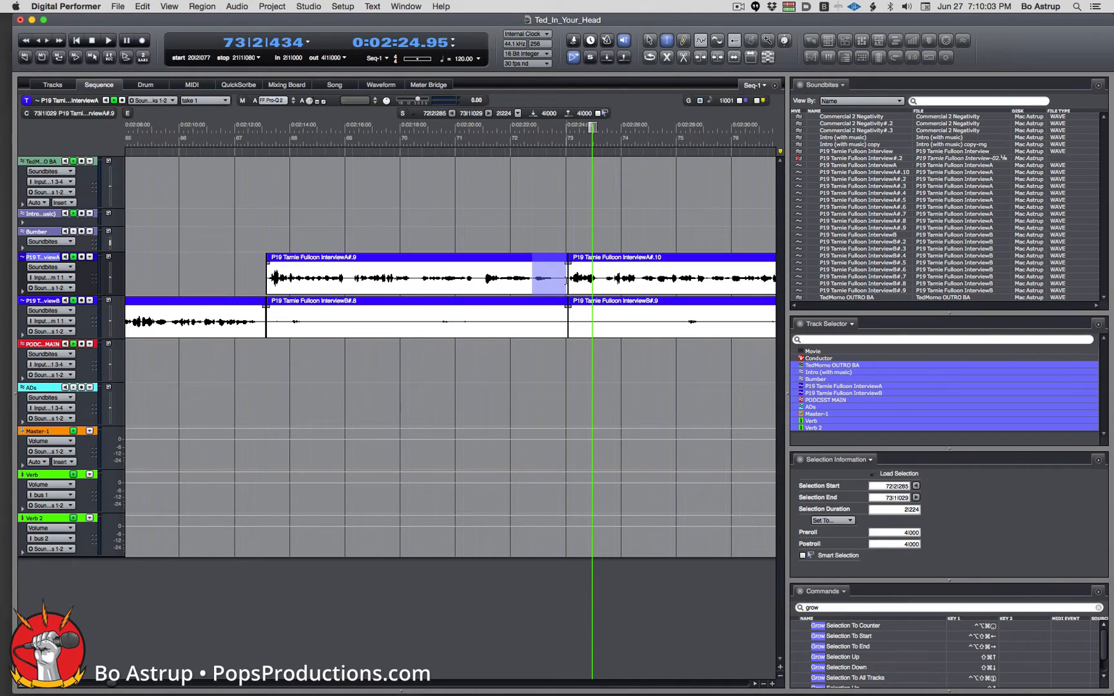
pyautogui.press('ctrl+alt+super+KP_Enter')
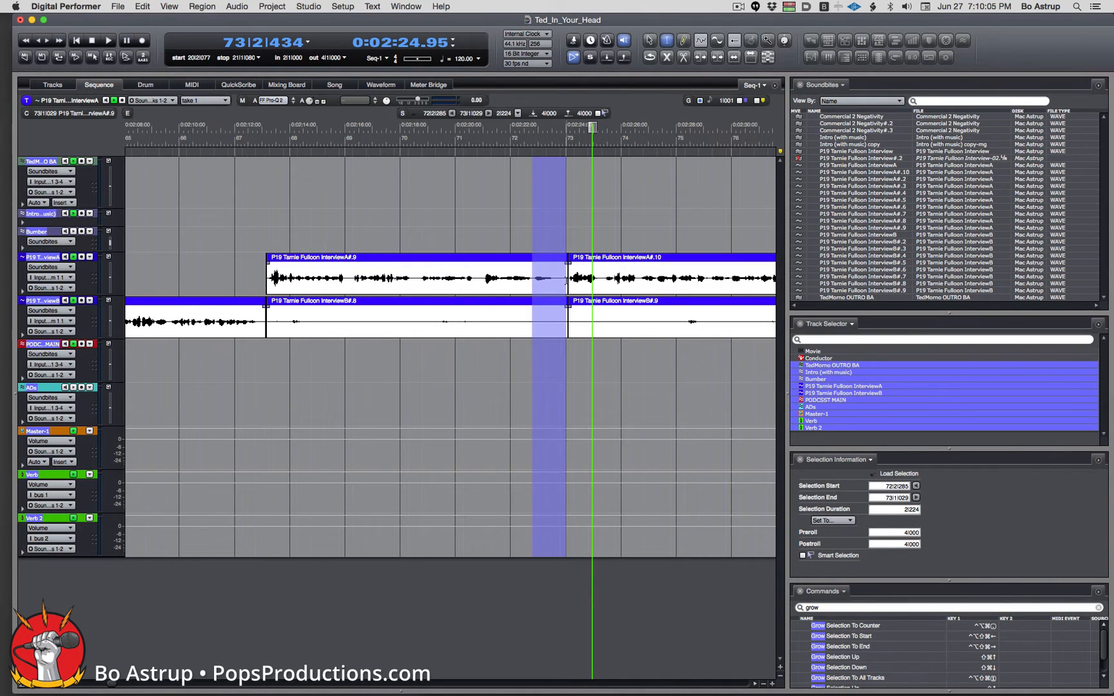
pyautogui.press('super+alt+x')
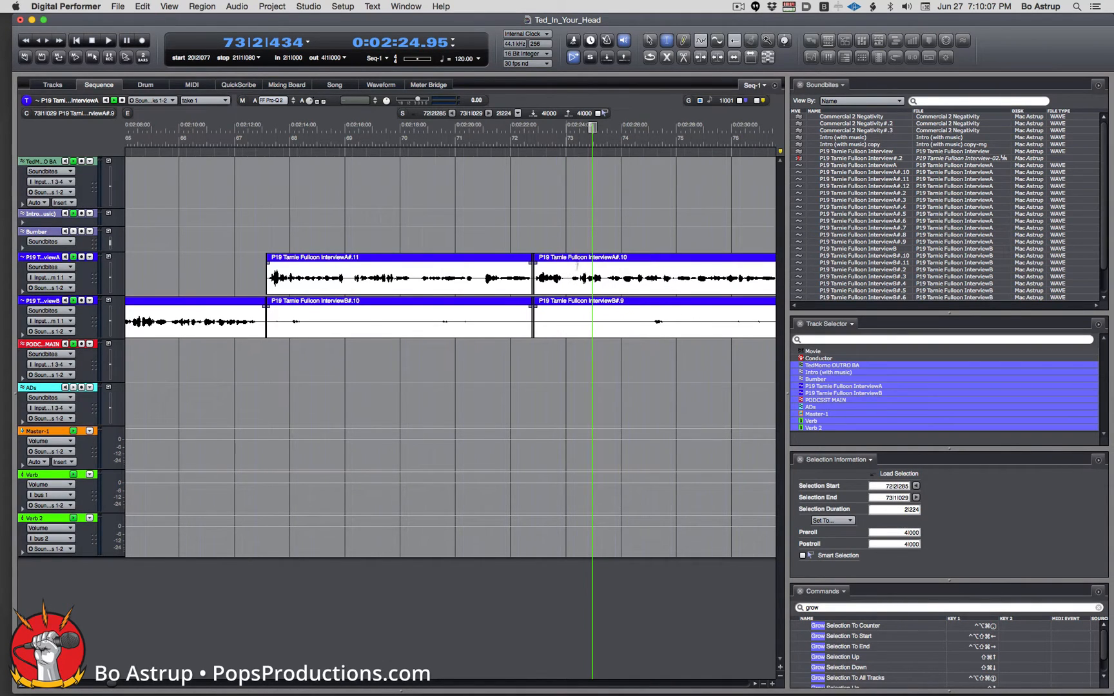
pyautogui.click(496, 136)
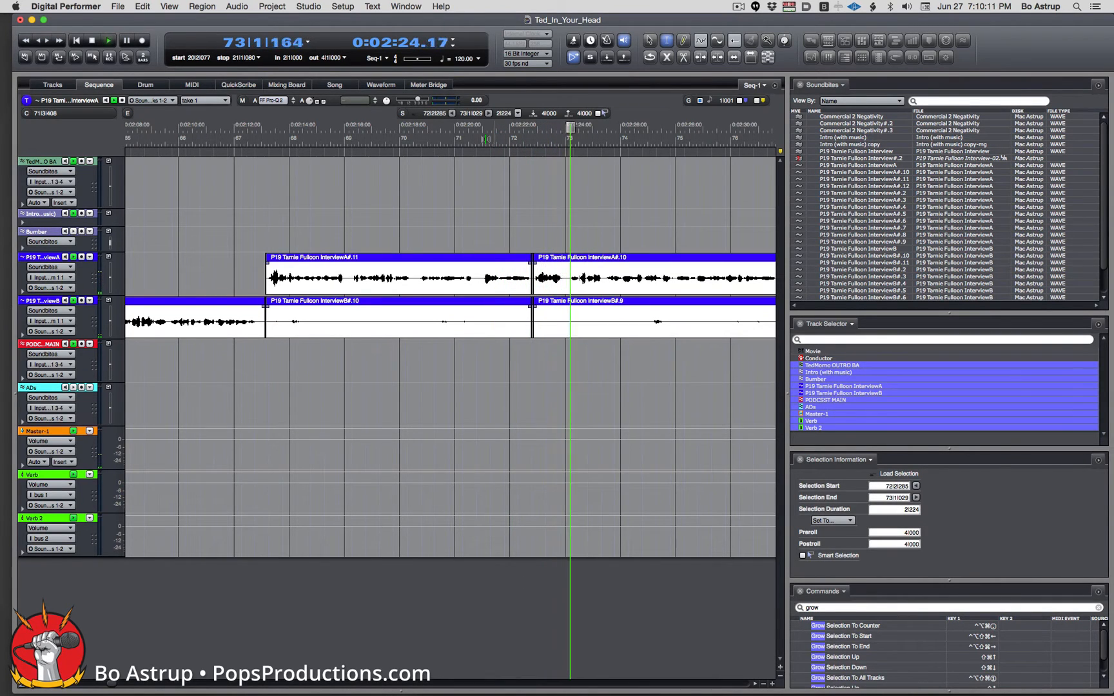
pyautogui.click(485, 138)
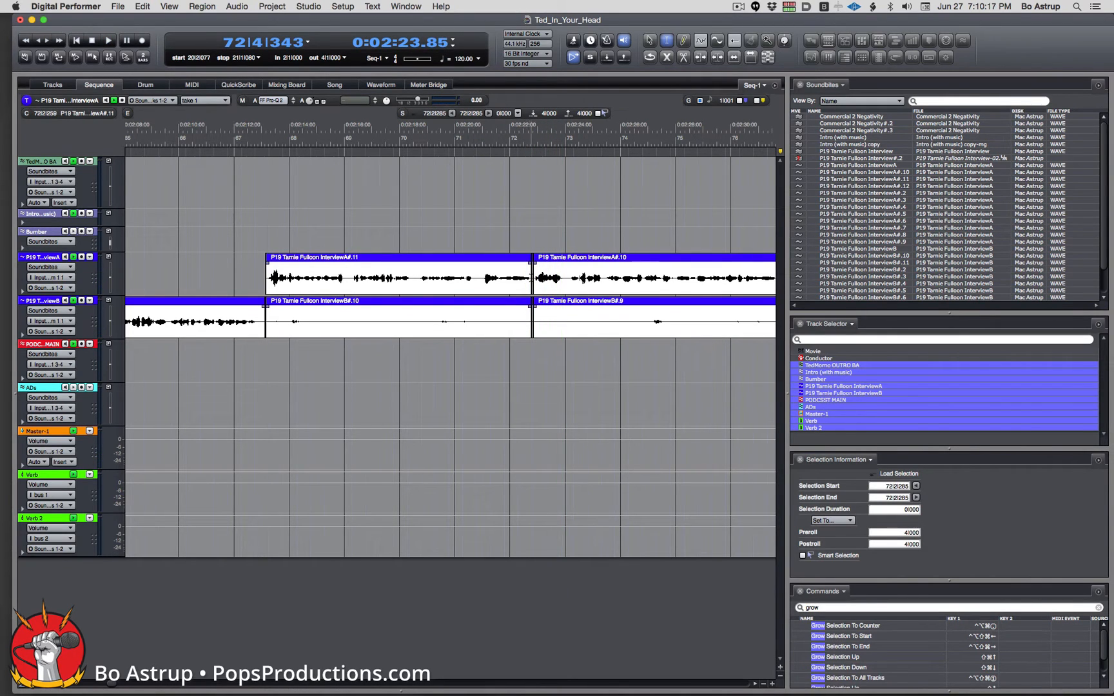
pyautogui.click(530, 279)
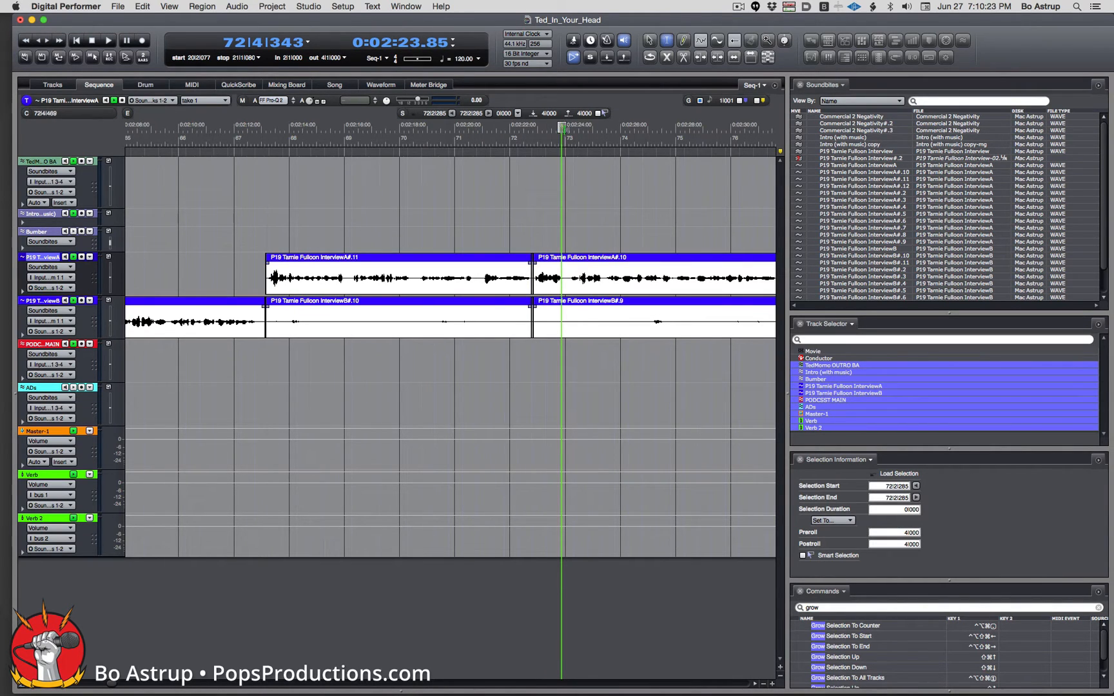
pyautogui.moveTo(561, 128); pyautogui.dragTo(747, 128)
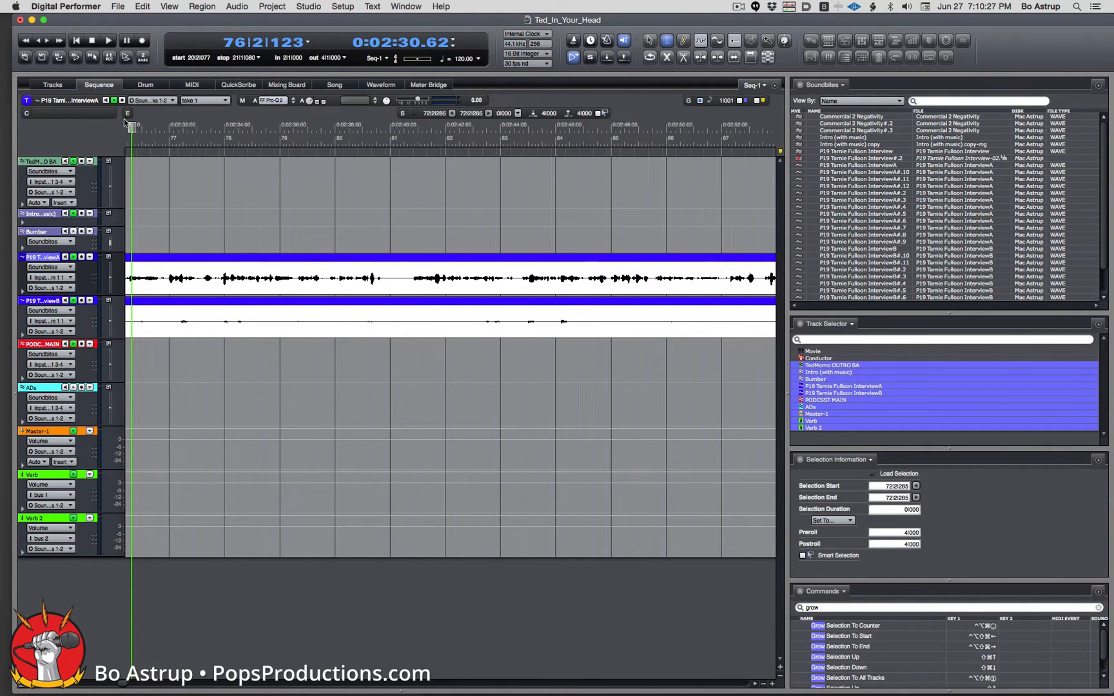
pyautogui.moveTo(132, 128)
pyautogui.mouseDown()
pyautogui.moveTo(106, 128)
pyautogui.moveTo(122, 127)
pyautogui.mouseUp()
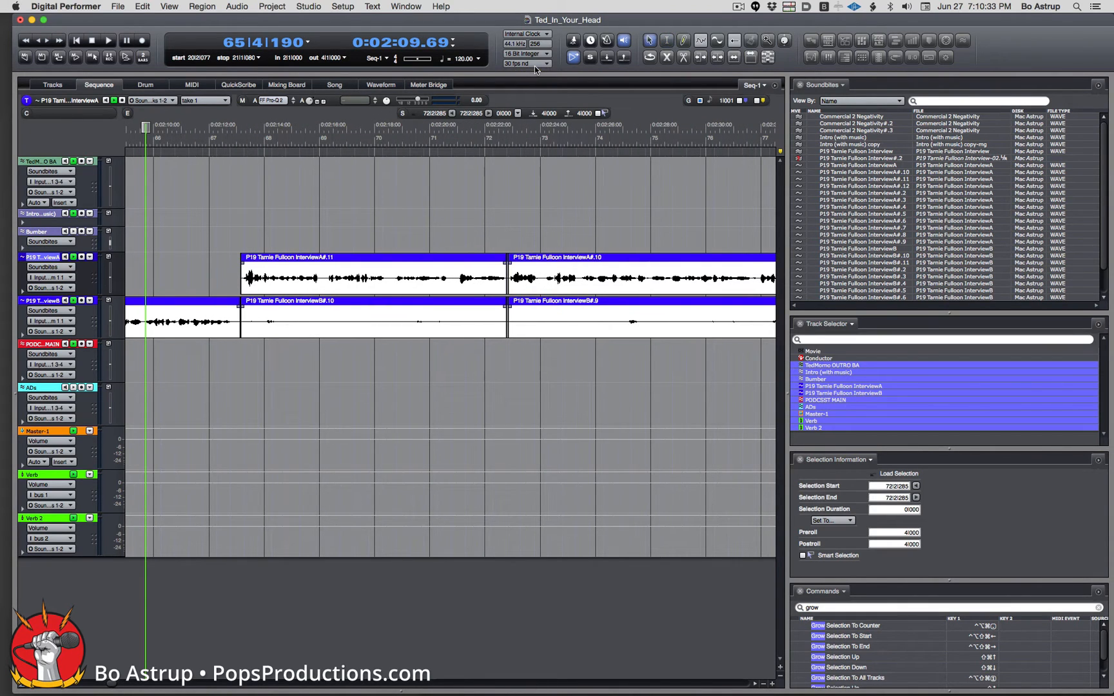
pyautogui.click(462, 317)
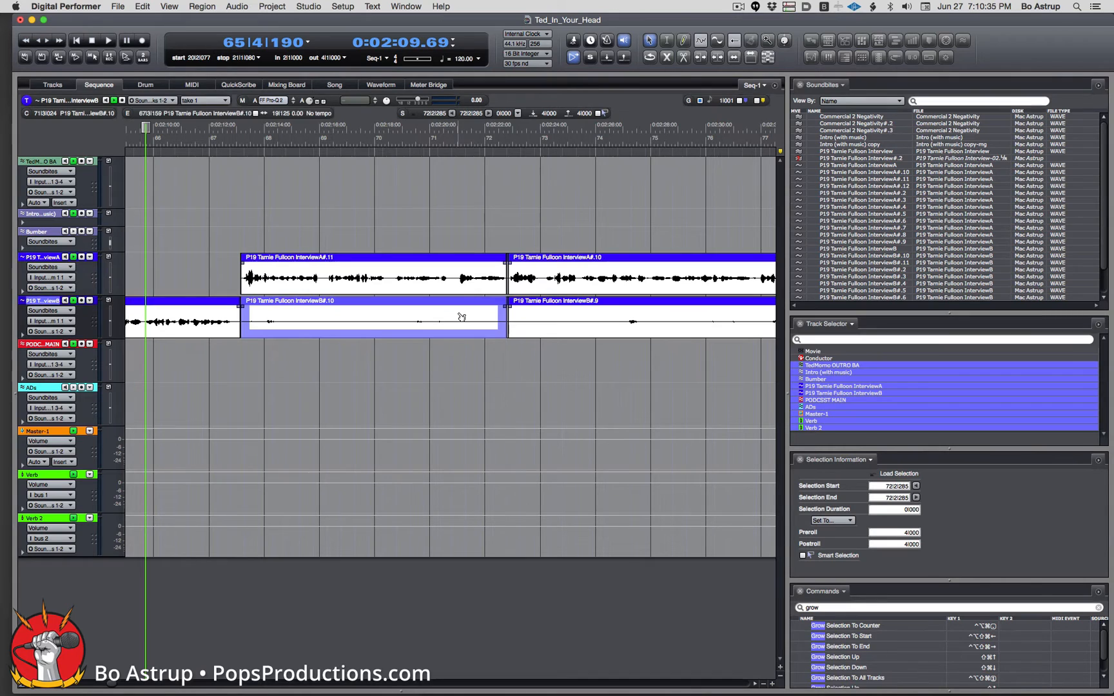
# Delete the InterviewB#.10 clip and the InterviewB audio from bar 72 to 73.
pyautogui.press('BackSpace')
pyautogui.moveTo(492, 319); pyautogui.dragTo(627, 322)
pyautogui.press('BackSpace')
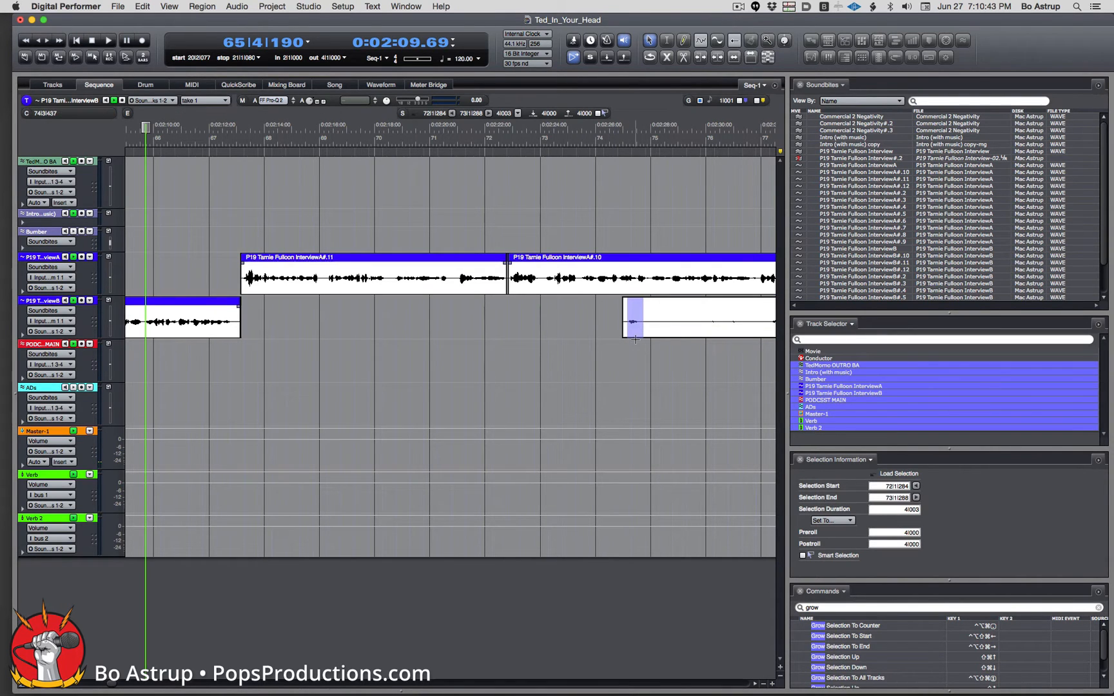
pyautogui.click(640, 324)
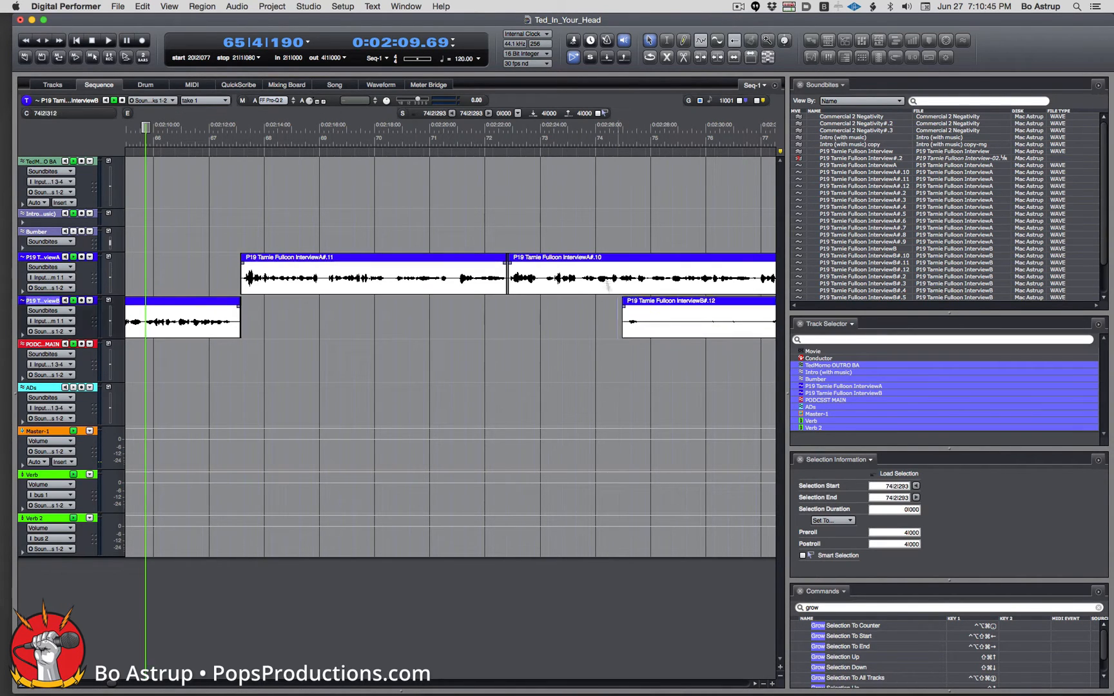
# Audition from bar 74 and drag InterviewB#.12 later on the timeline.
pyautogui.click(624, 311)
pyautogui.click(608, 138)
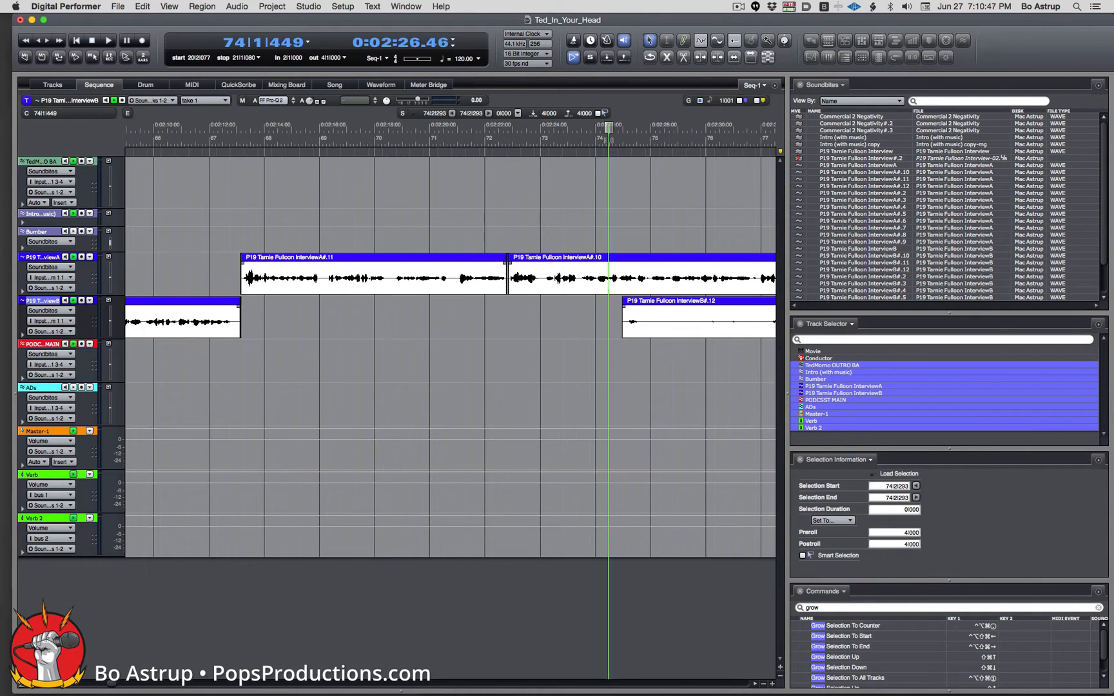
pyautogui.press('space')
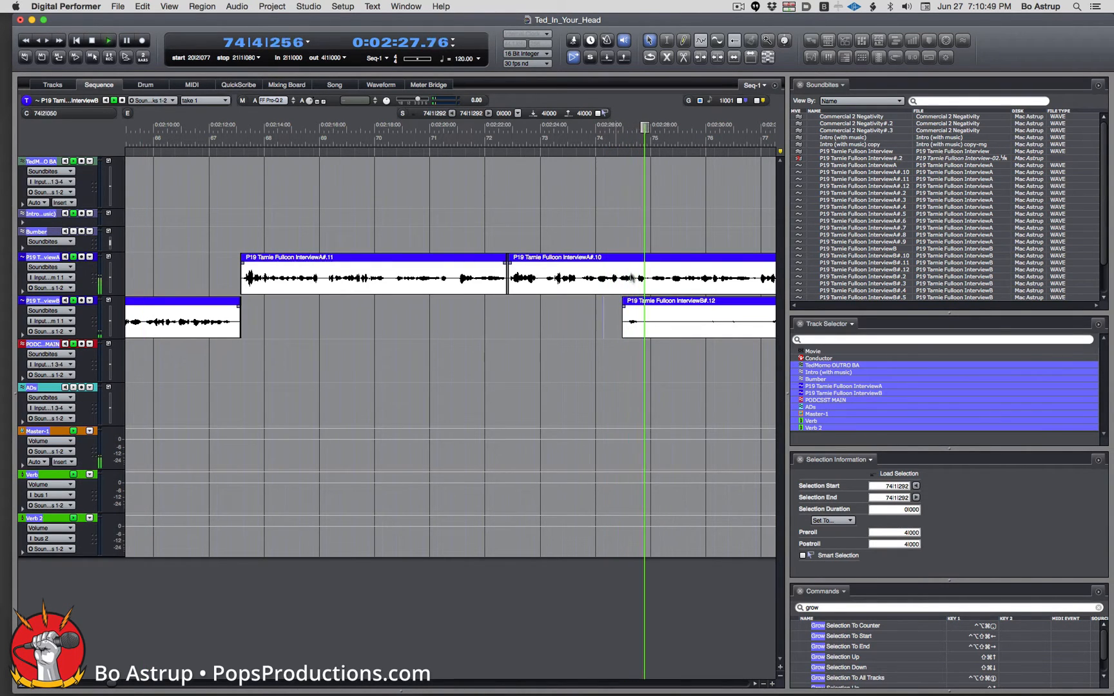
pyautogui.press('space')
pyautogui.moveTo(629, 329); pyautogui.dragTo(490, 317)
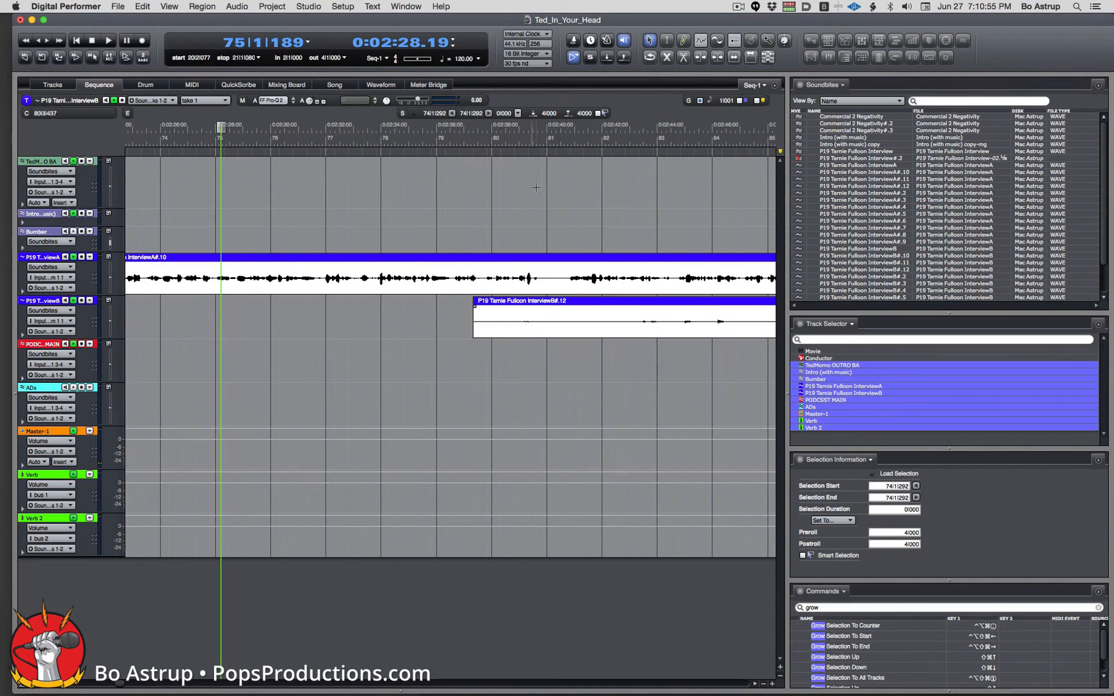
pyautogui.click(523, 137)
pyautogui.press('space')
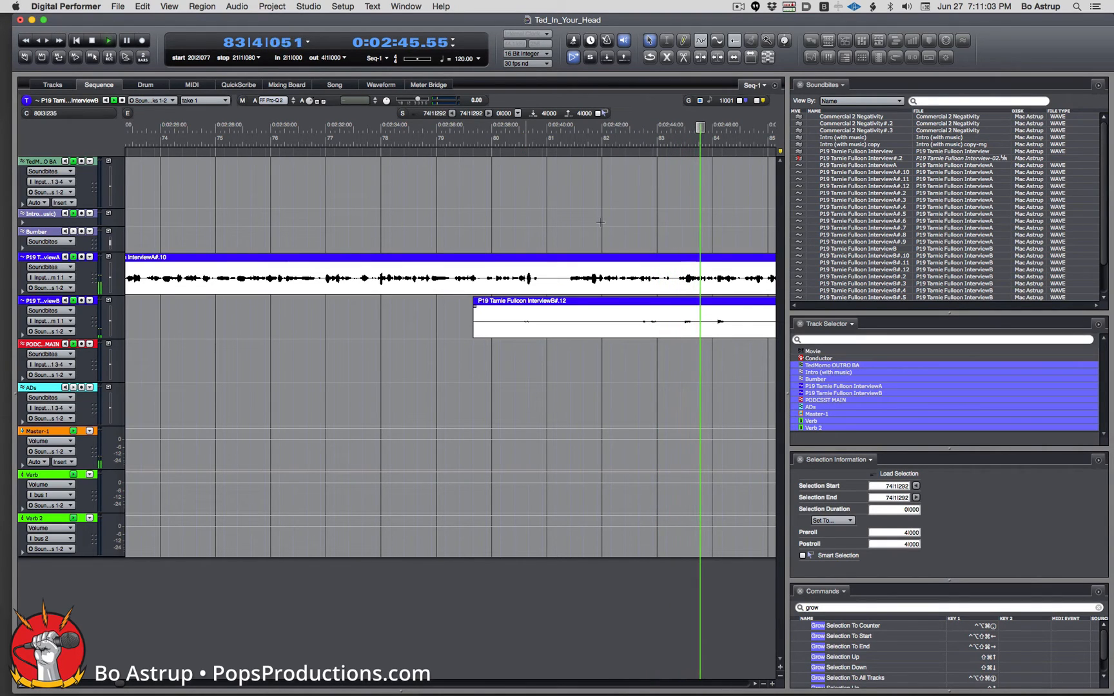
pyautogui.press('space')
pyautogui.click(514, 140)
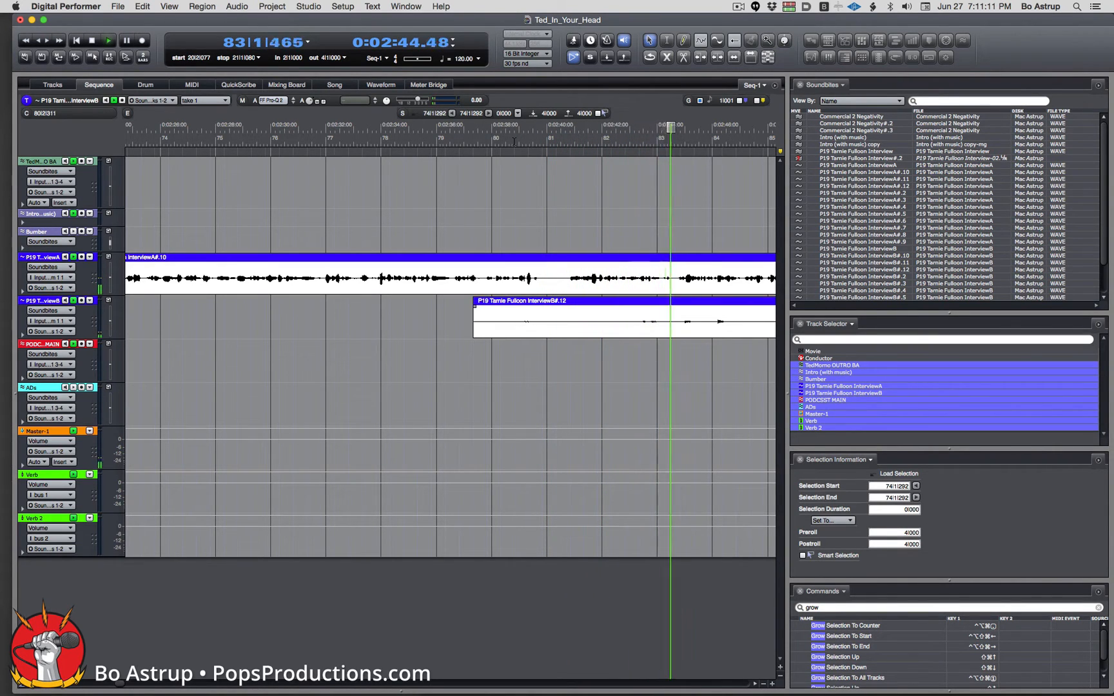
pyautogui.press('space')
pyautogui.moveTo(687, 127); pyautogui.dragTo(632, 127)
pyautogui.press('super+Right')
pyautogui.press('super+Right')
pyautogui.press('super+Right')
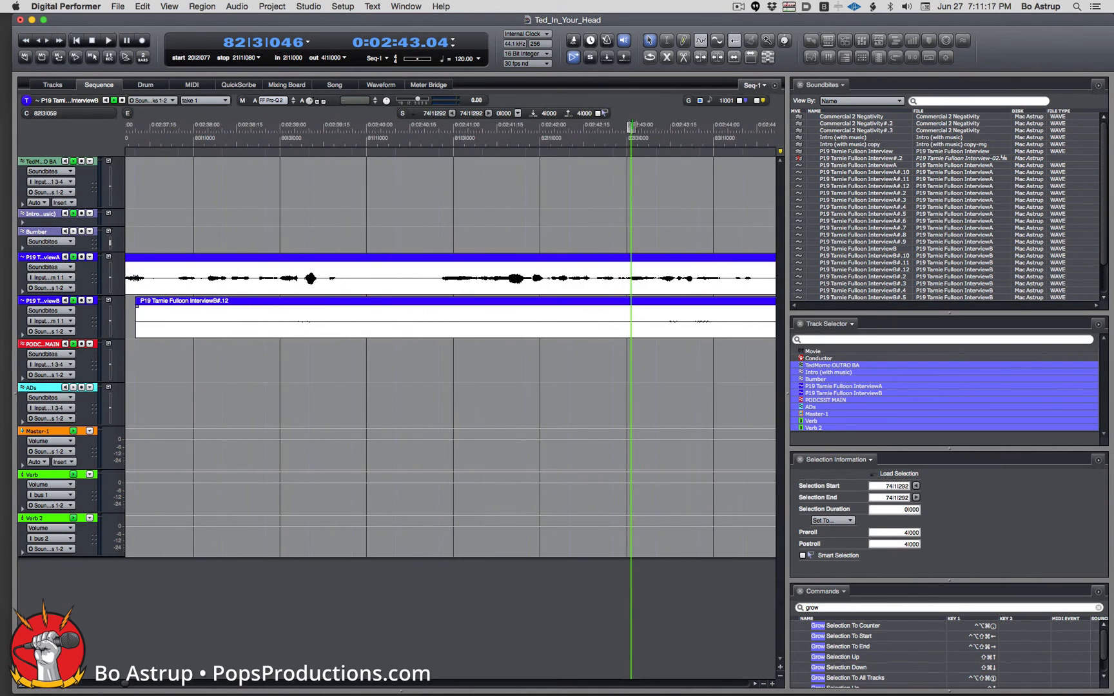
pyautogui.press('space')
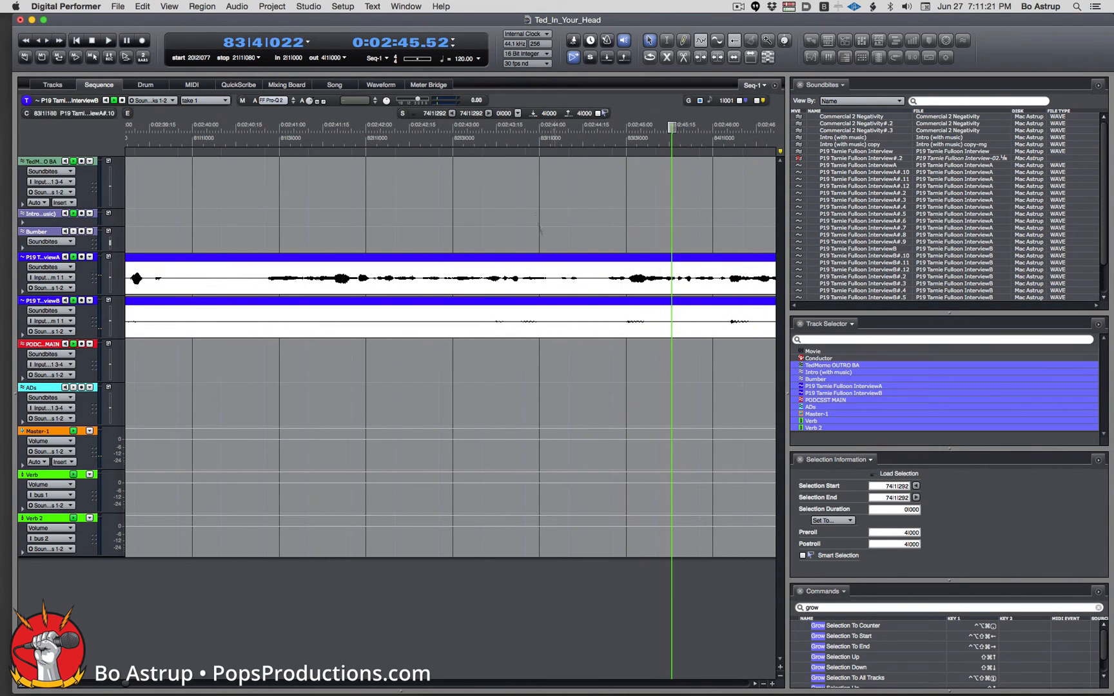
pyautogui.click(491, 137)
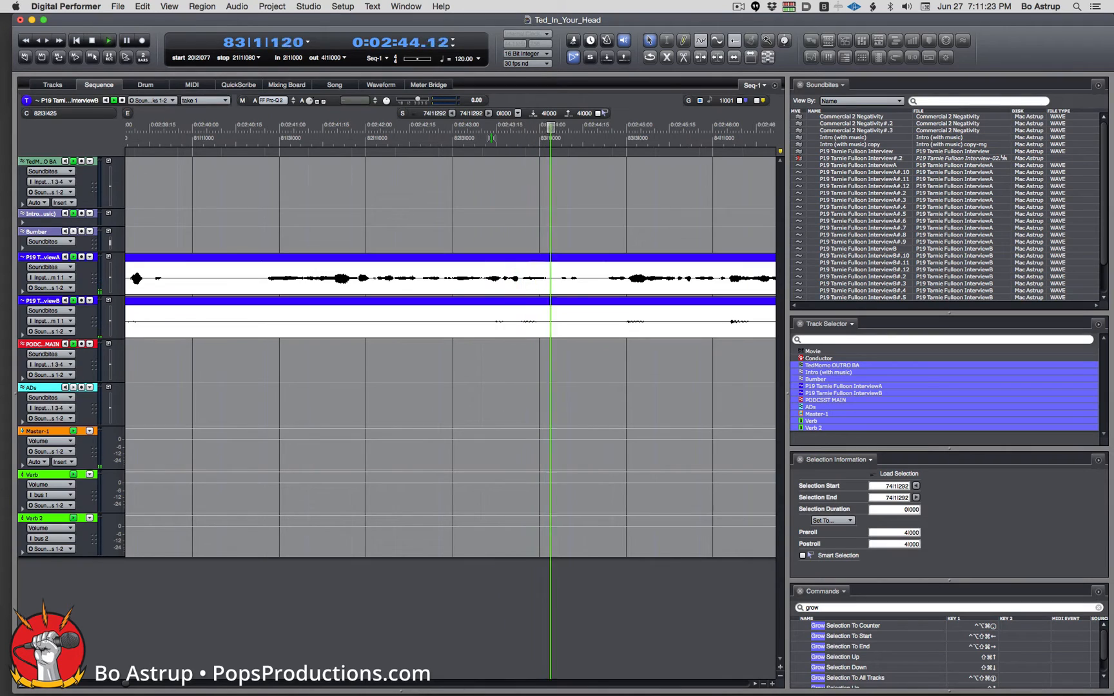
pyautogui.press('space')
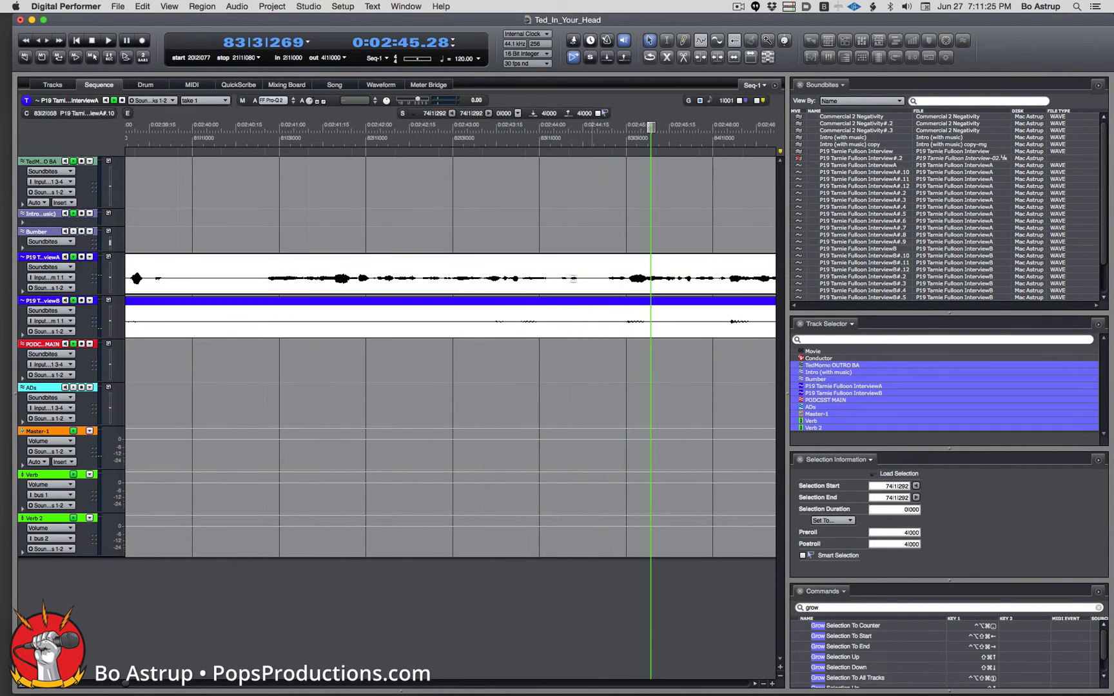
# Snip a short unwanted stretch out of both interview tracks so the later audio closes up.
pyautogui.moveTo(519, 277); pyautogui.dragTo(420, 265)
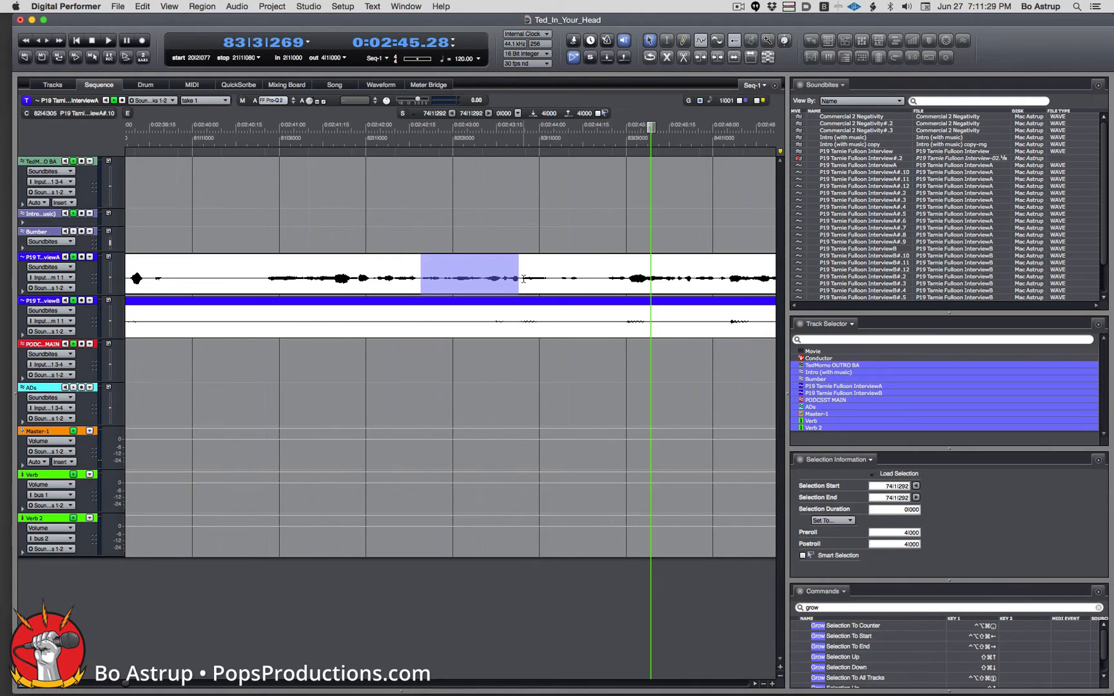
pyautogui.moveTo(523, 279); pyautogui.dragTo(674, 282)
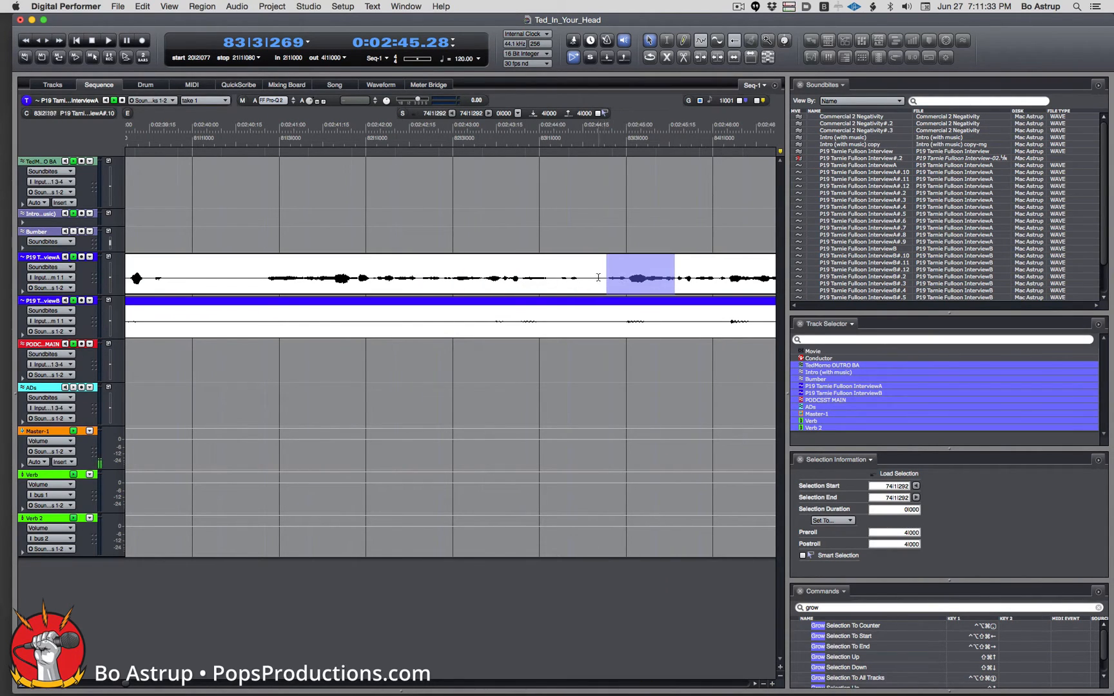
pyautogui.moveTo(556, 278); pyautogui.dragTo(608, 278)
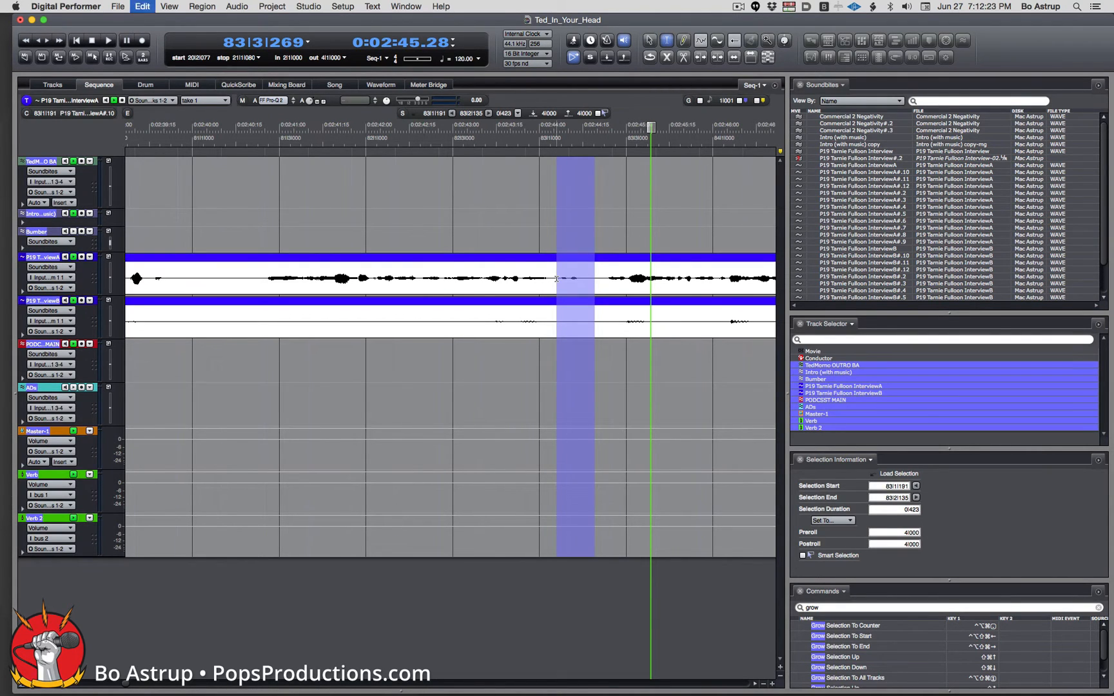
pyautogui.press('super+shift+x')
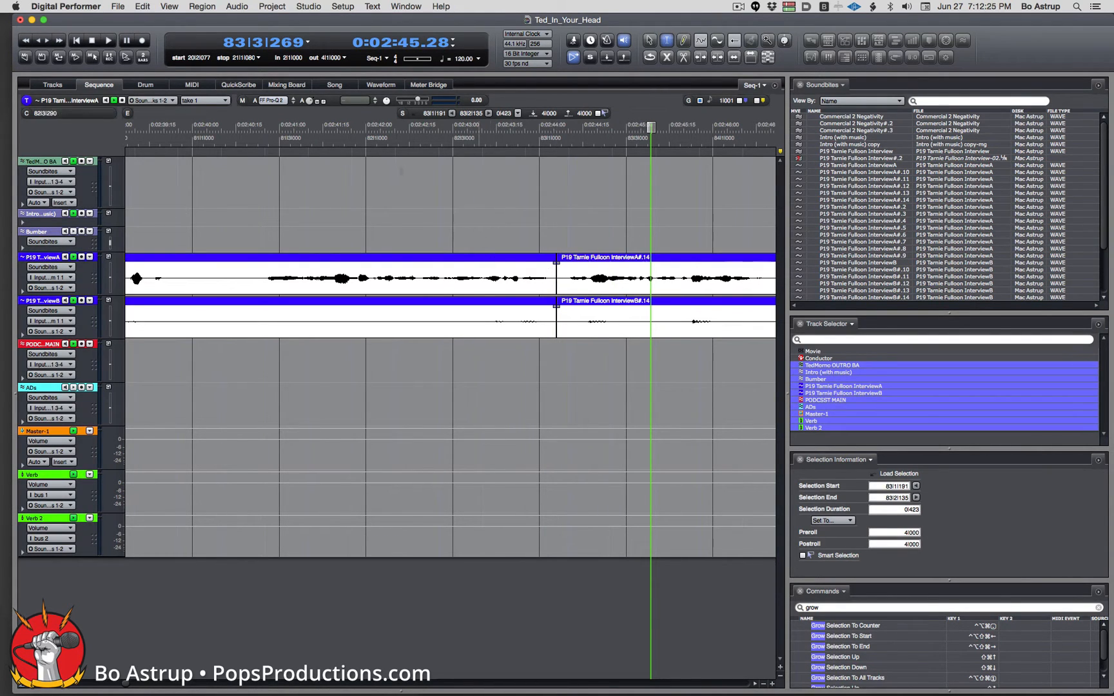
# Audition the previous edit by playing back from just before it several times.
pyautogui.click(260, 136)
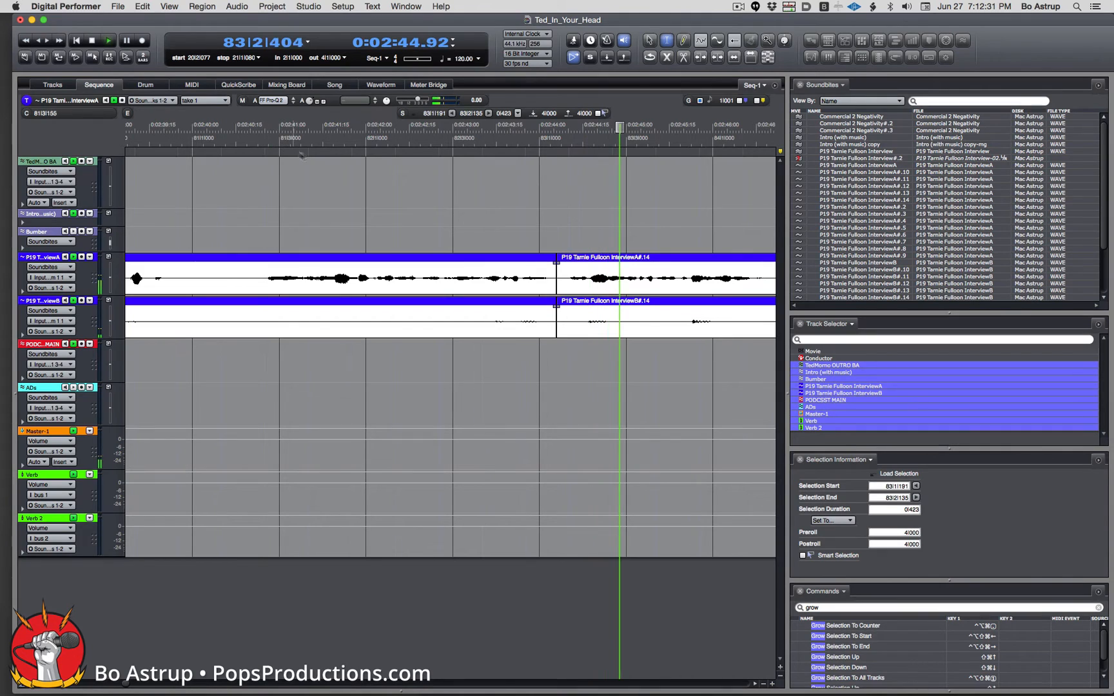
pyautogui.click(275, 129)
pyautogui.press('space')
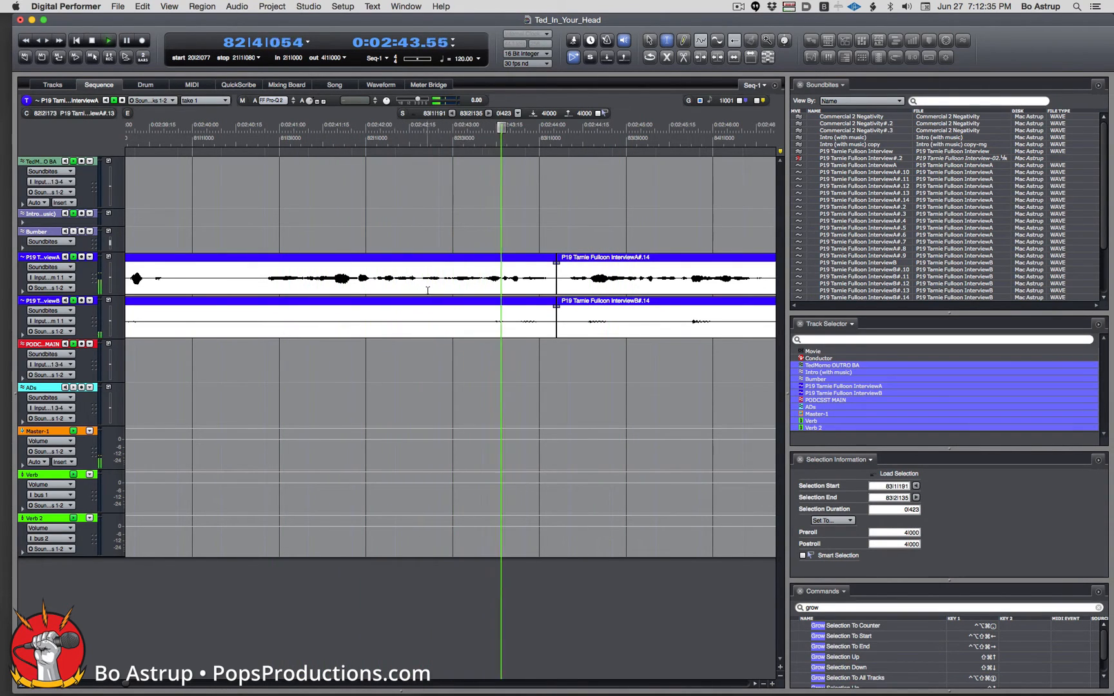
pyautogui.click(372, 129)
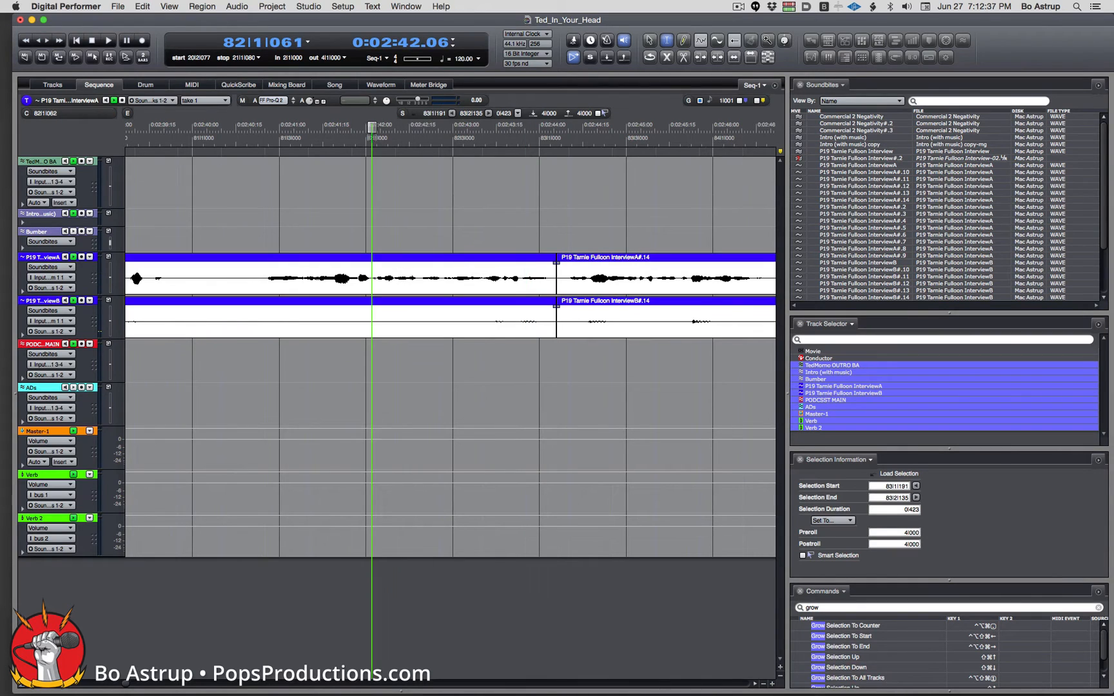
pyautogui.press('space')
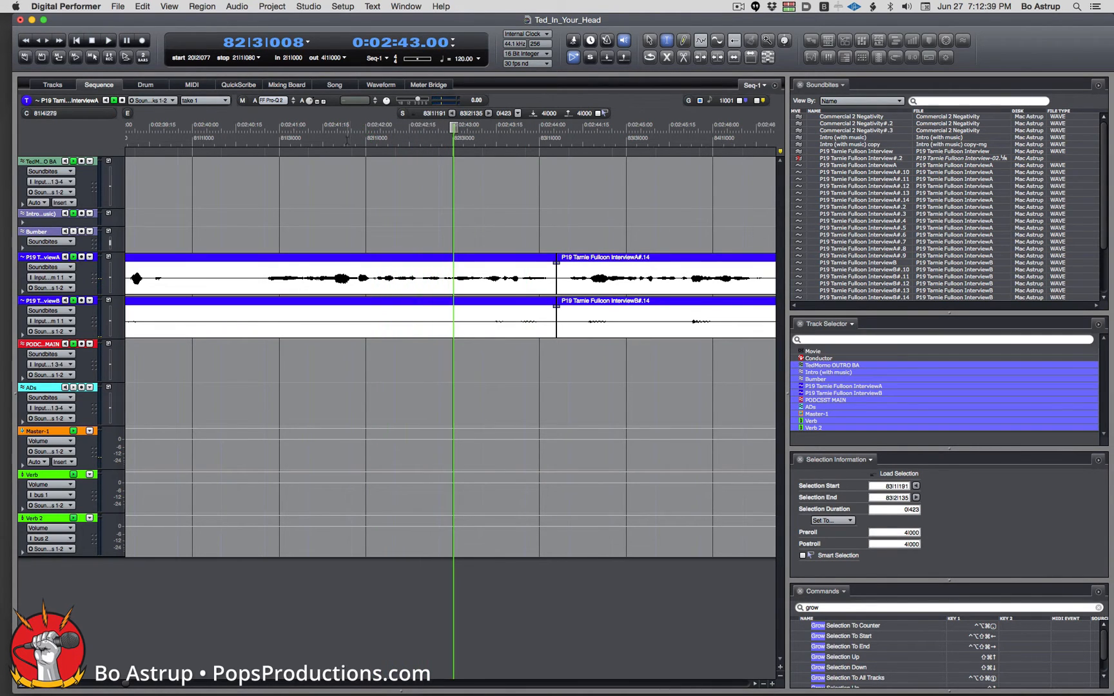
pyautogui.click(347, 137)
pyautogui.press('space')
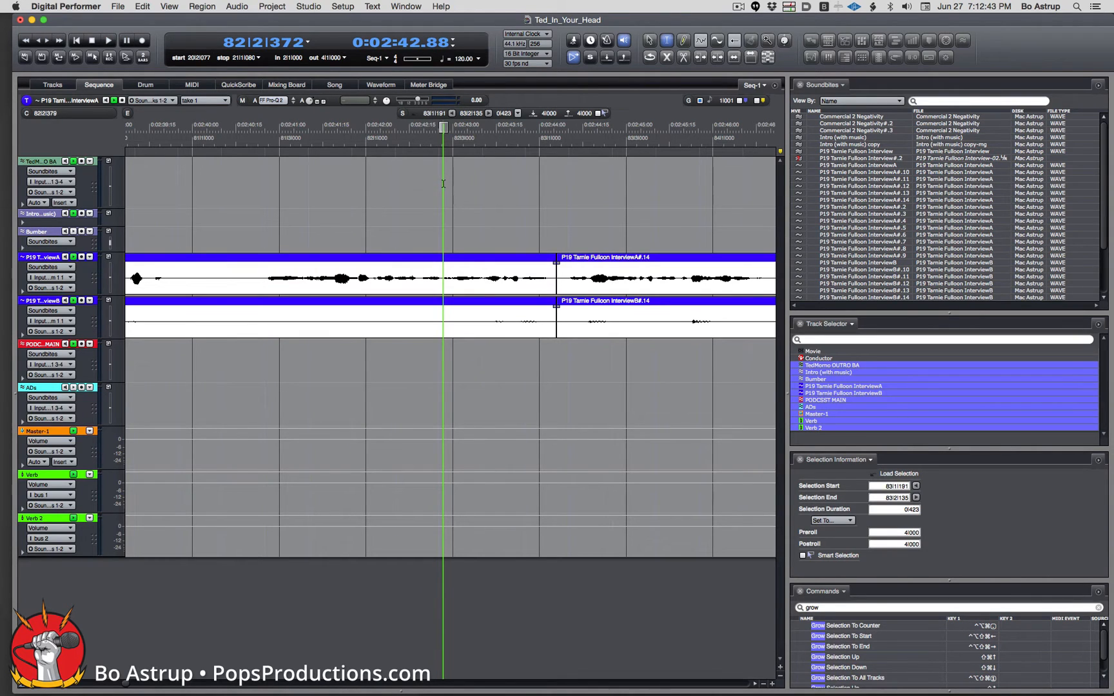
# Zoom in and snip the first unwanted stretch from InterviewA, closing the gap.
pyautogui.click(650, 41)
pyautogui.press('super+bracketright')
pyautogui.press('super+bracketright')
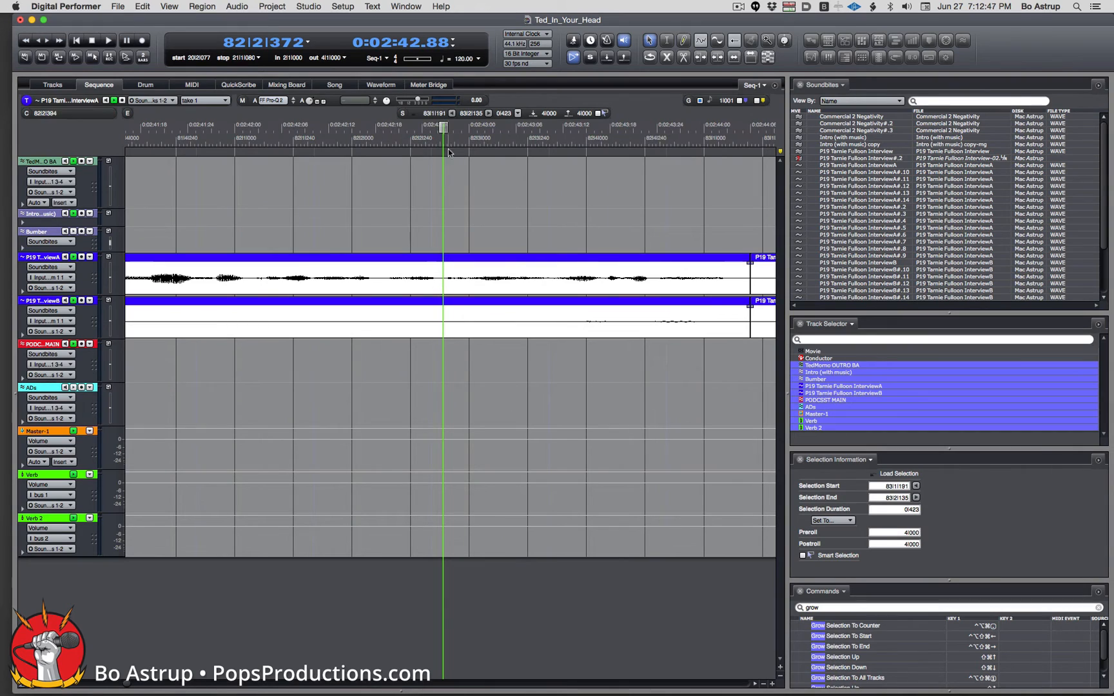
pyautogui.moveTo(443, 128); pyautogui.dragTo(156, 127)
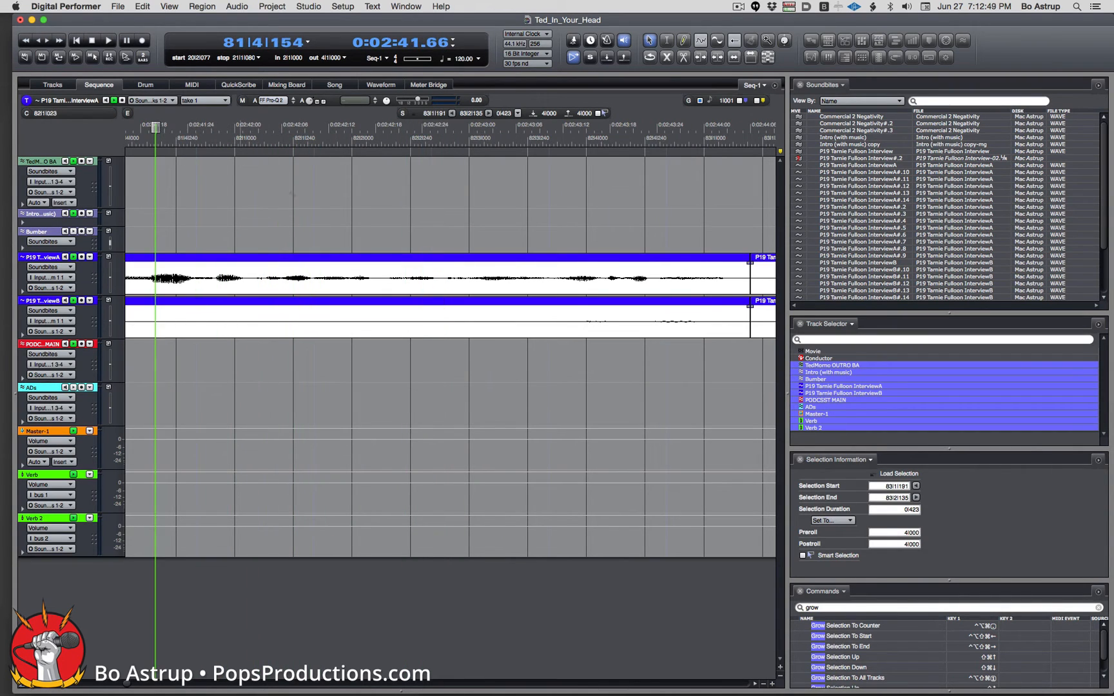
pyautogui.press('space')
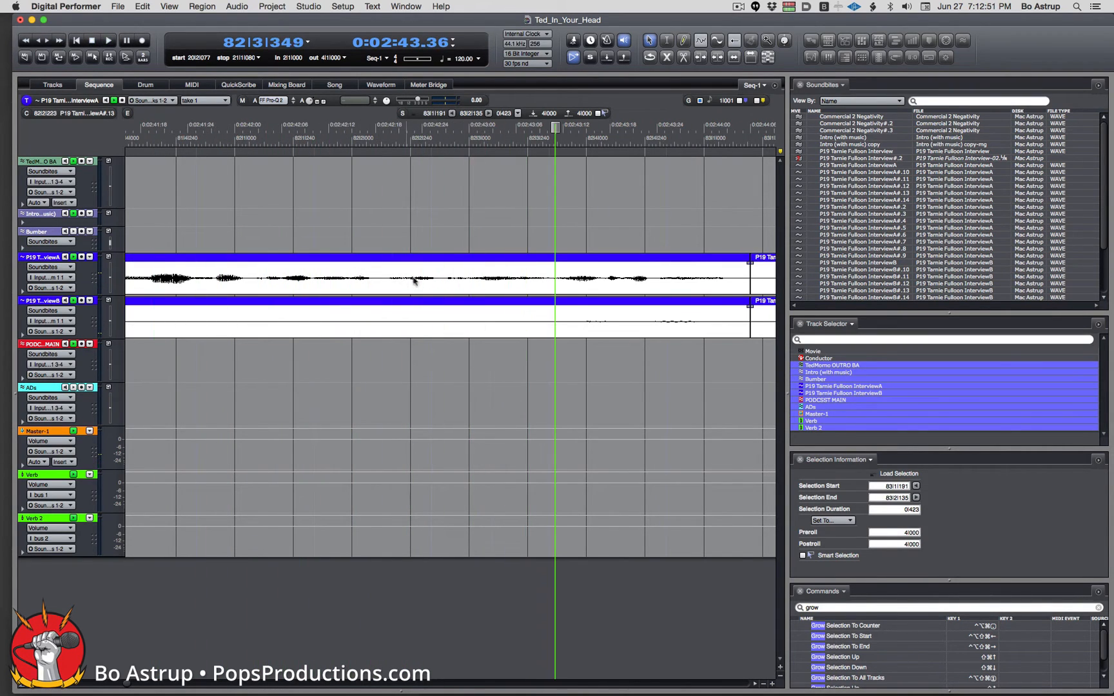
pyautogui.moveTo(443, 284); pyautogui.dragTo(380, 280)
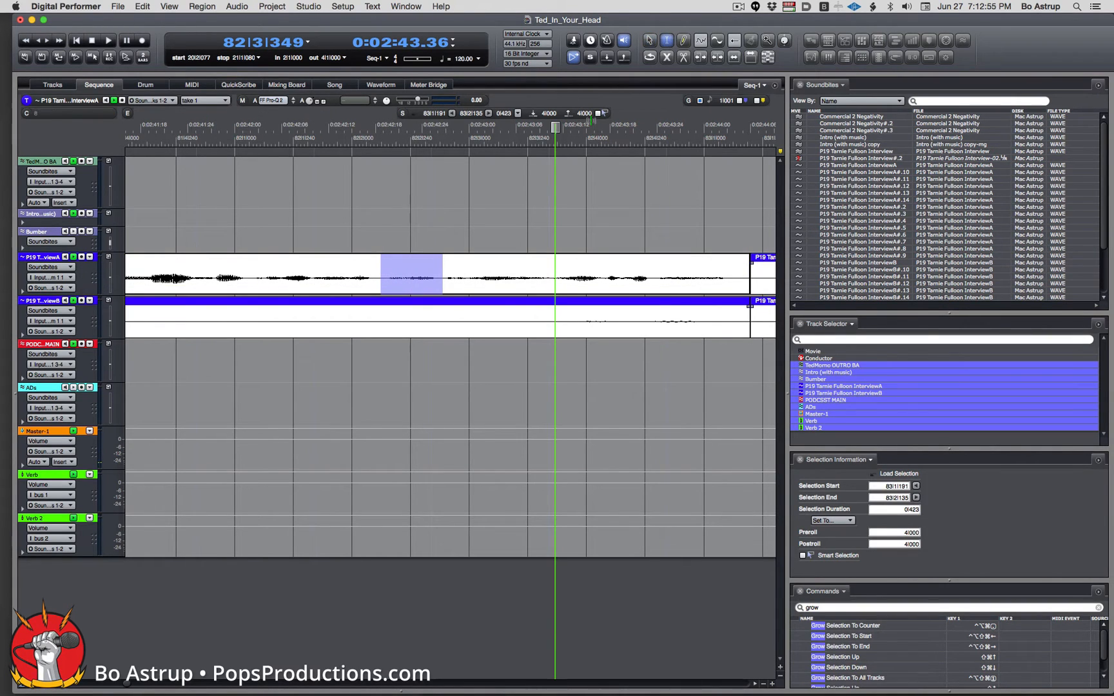
pyautogui.click(415, 277)
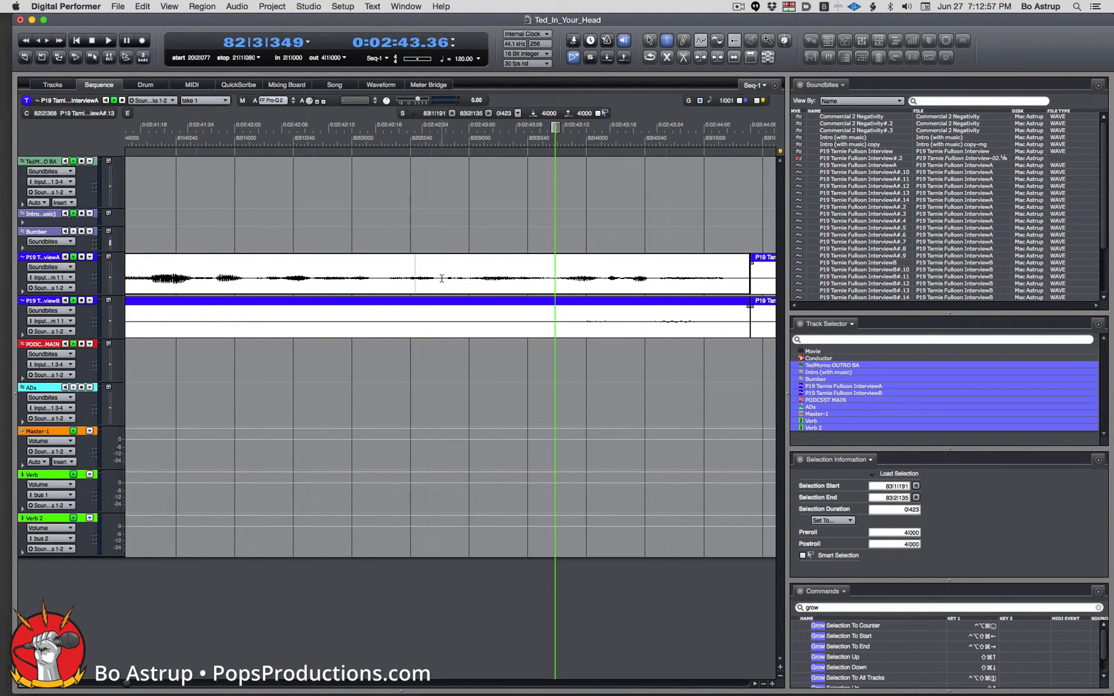
pyautogui.moveTo(441, 279); pyautogui.dragTo(377, 278)
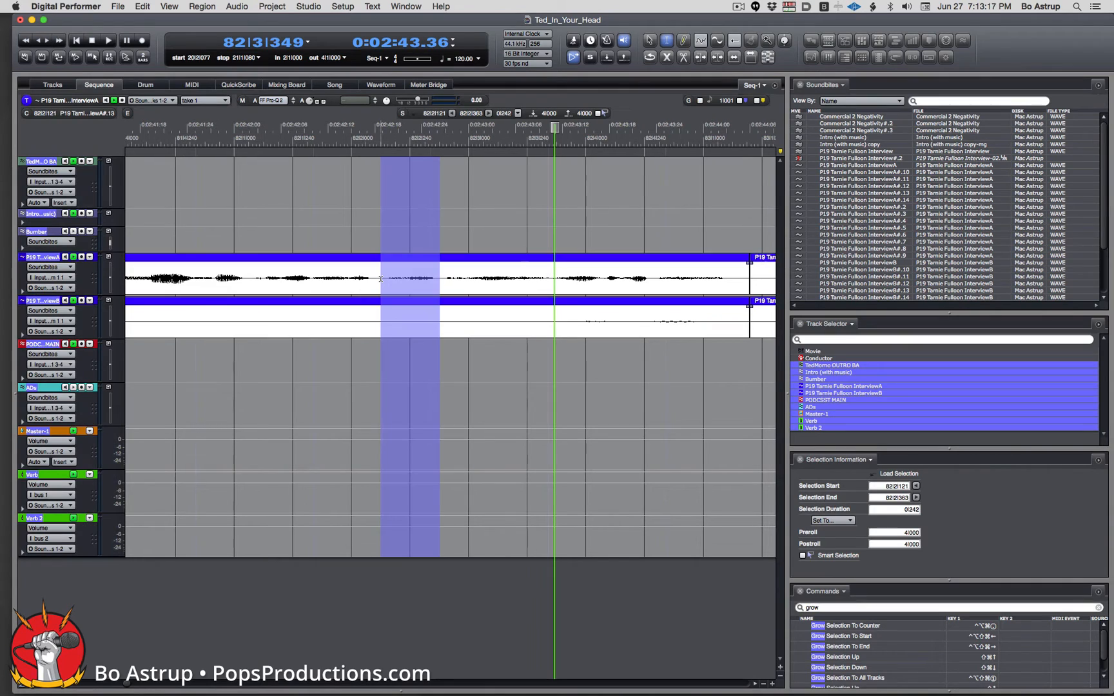
pyautogui.press('super+j')
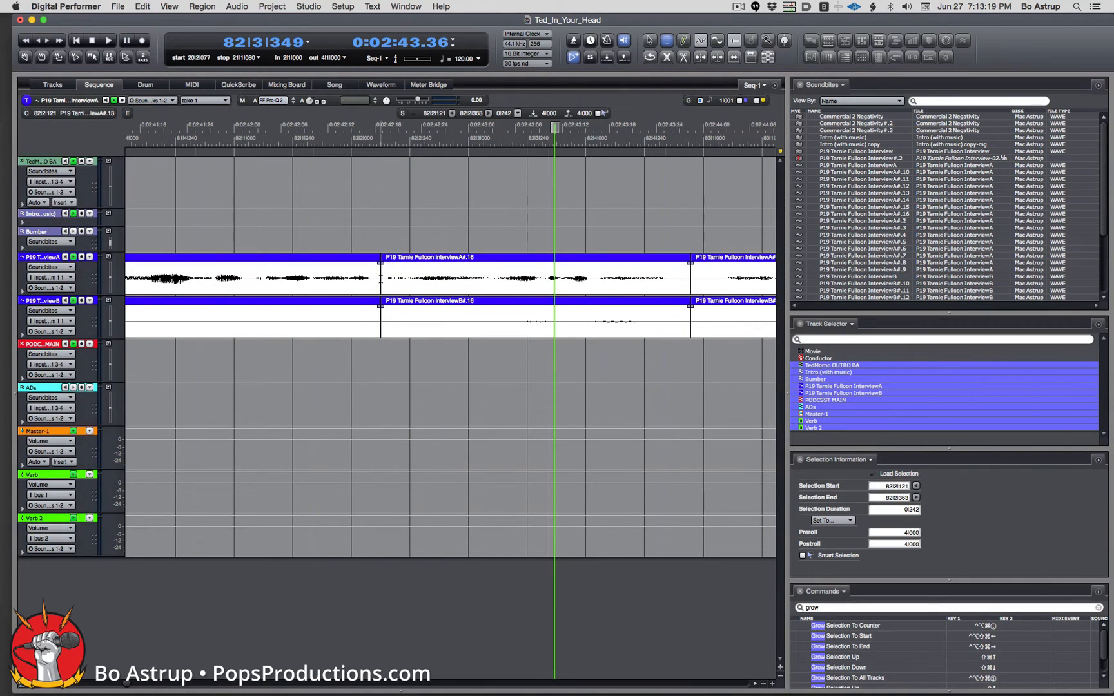
# Play back the new edit twice from just before it to check it.
pyautogui.click(153, 132)
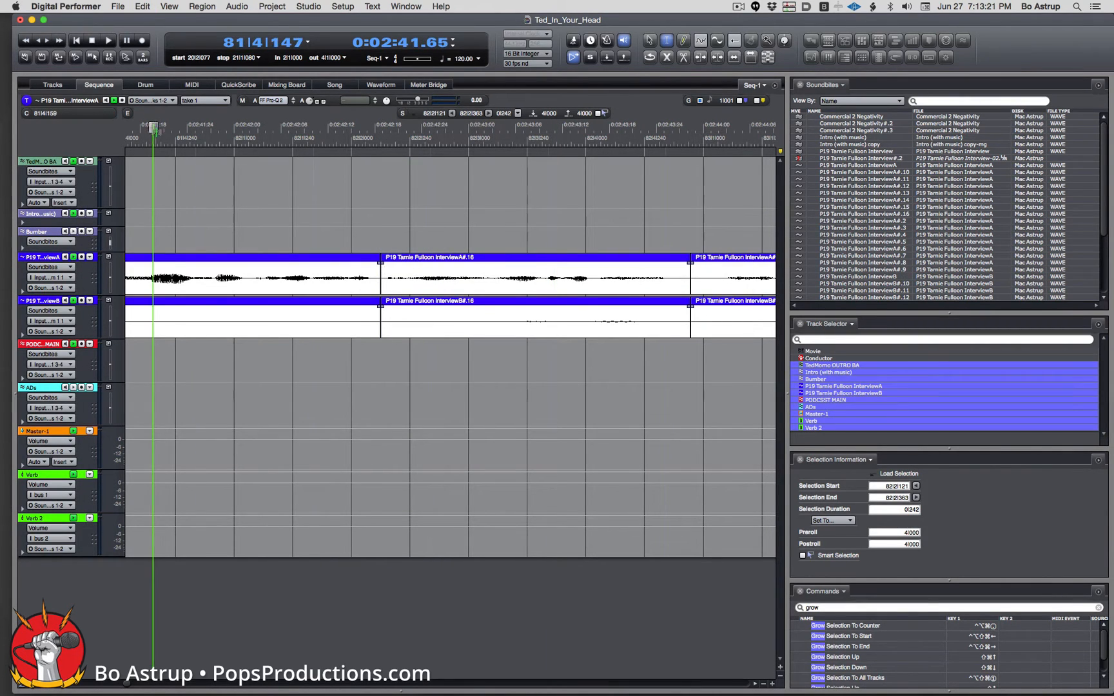
pyautogui.press('space')
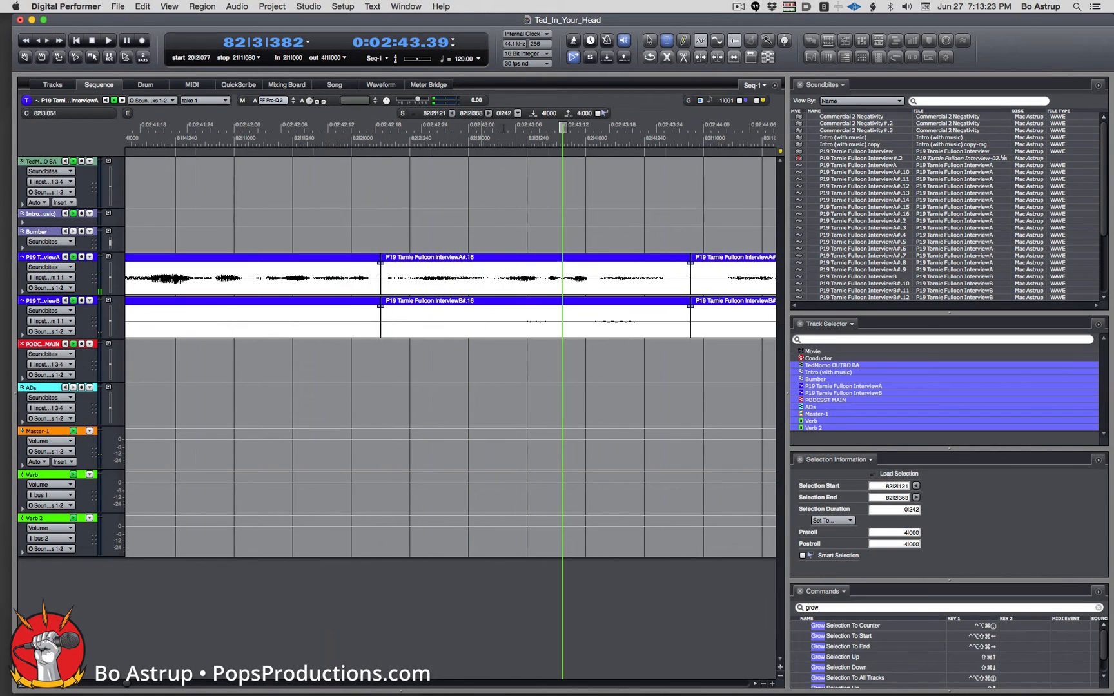
pyautogui.press('space')
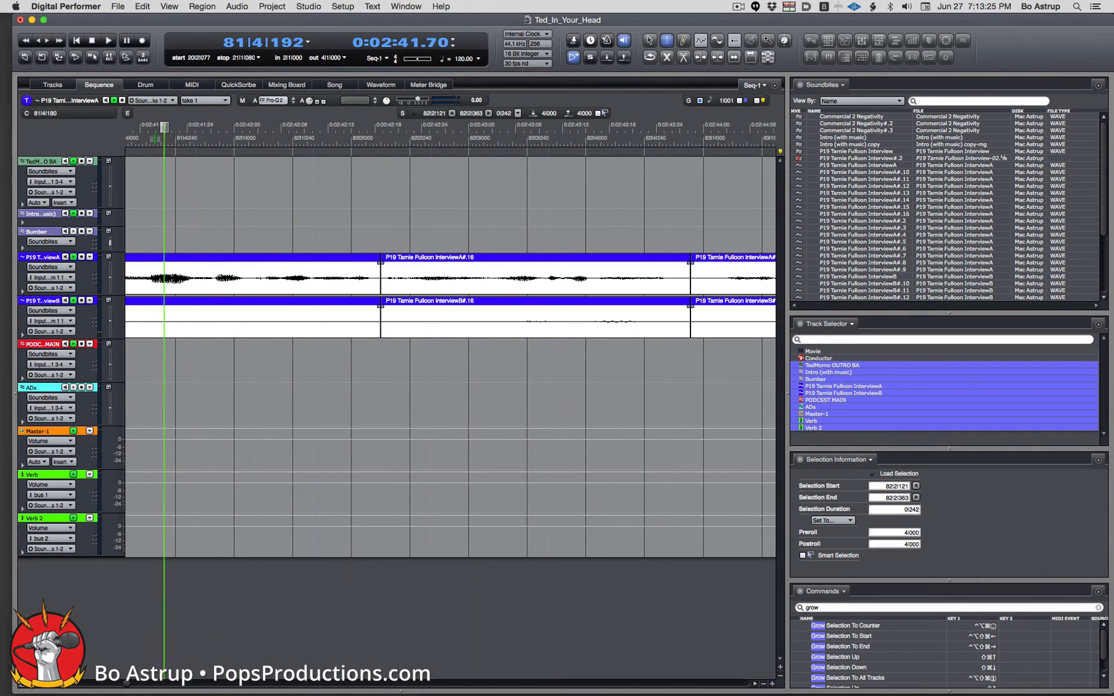
pyautogui.press('space')
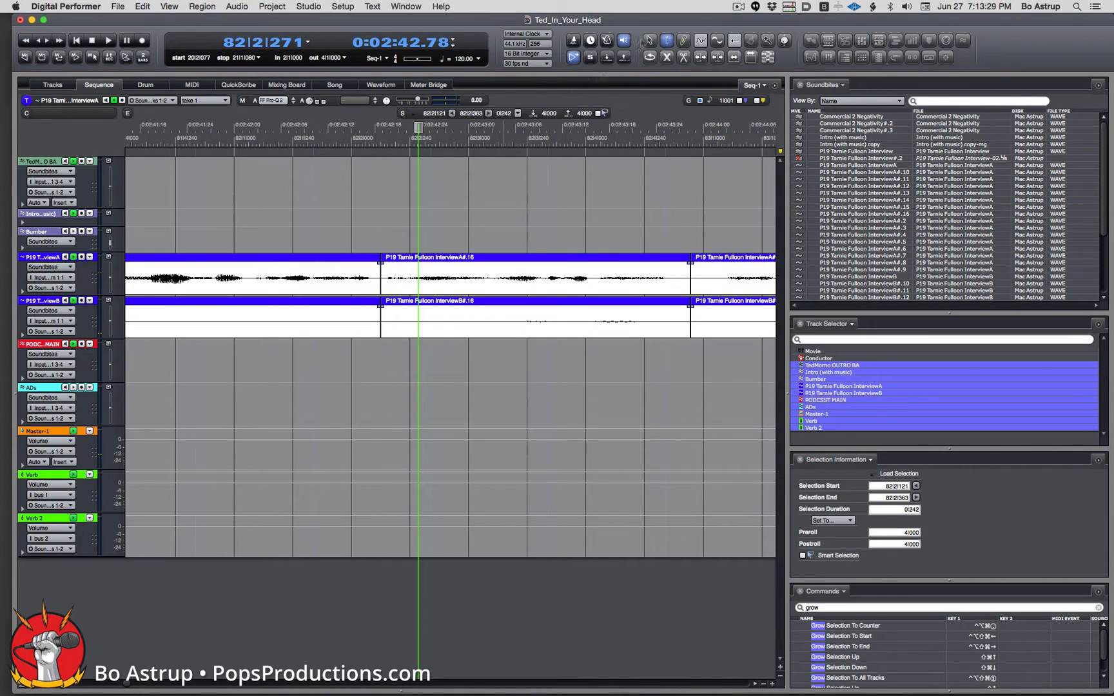
# Snip the 0|264 stretch near bar 82 from all tracks and audition it with preroll.
pyautogui.moveTo(312, 278); pyautogui.dragTo(389, 279)
pyautogui.click(383, 280)
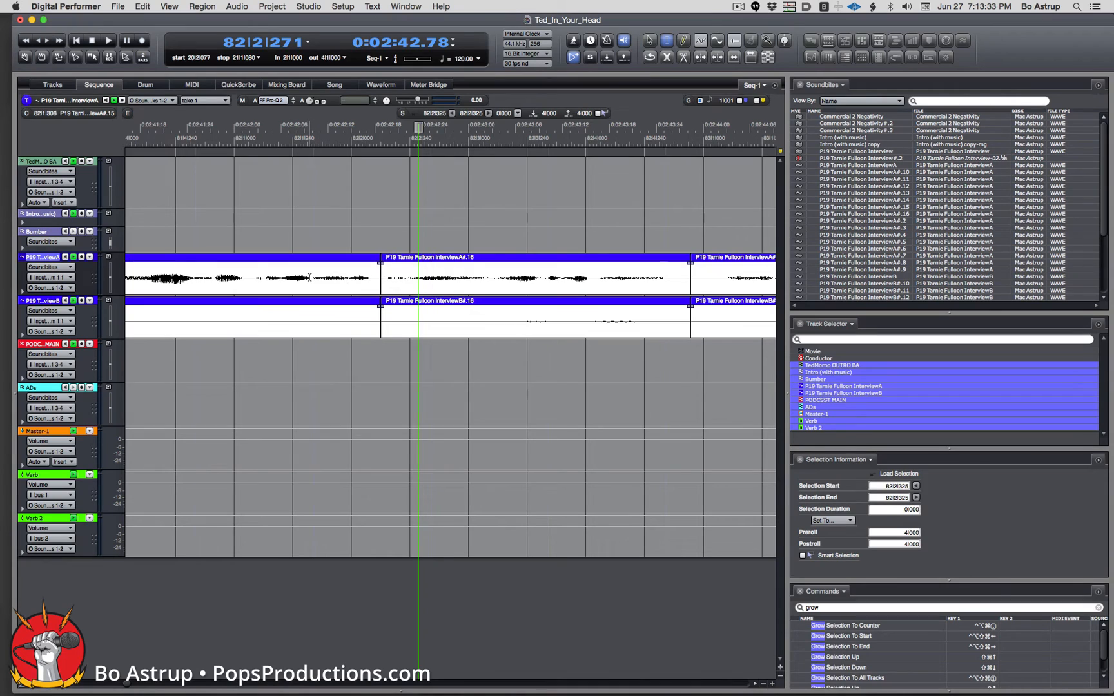
pyautogui.moveTo(313, 278); pyautogui.dragTo(378, 278)
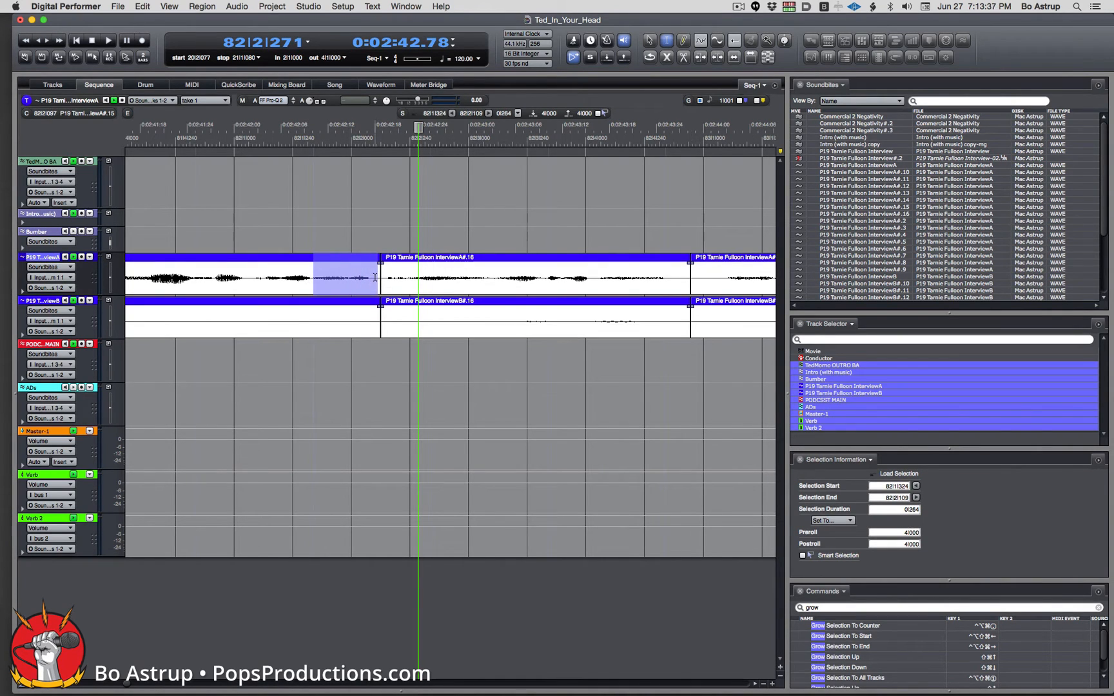
pyautogui.press('ctrl+alt+shift+super+1')
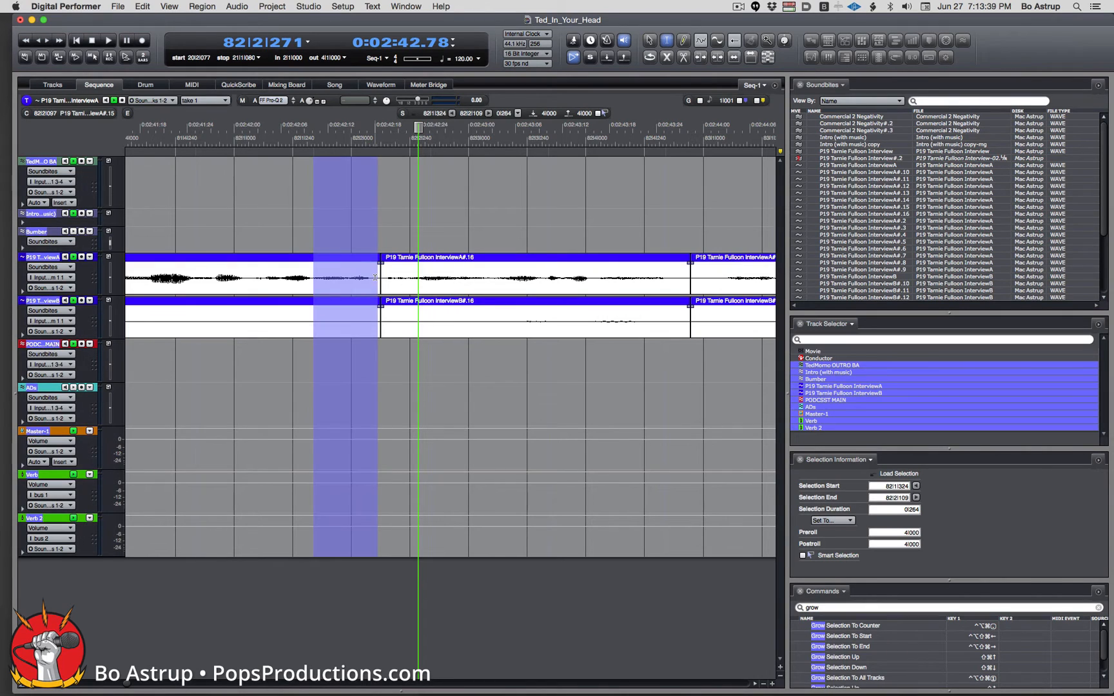
pyautogui.press('super+j')
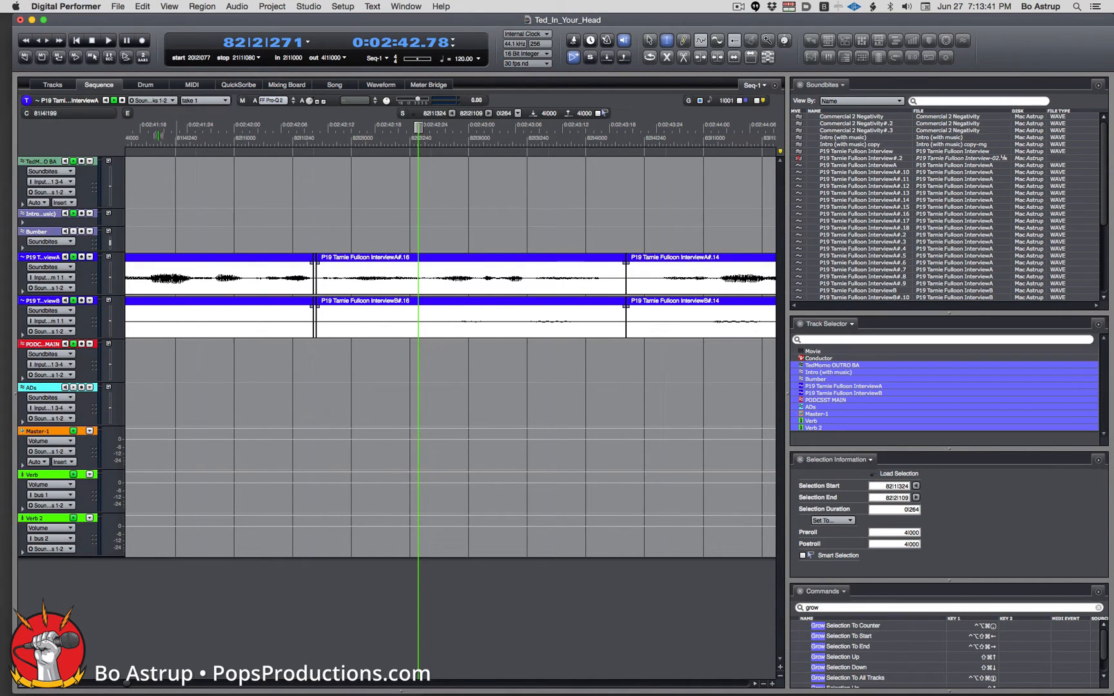
pyautogui.press('space')
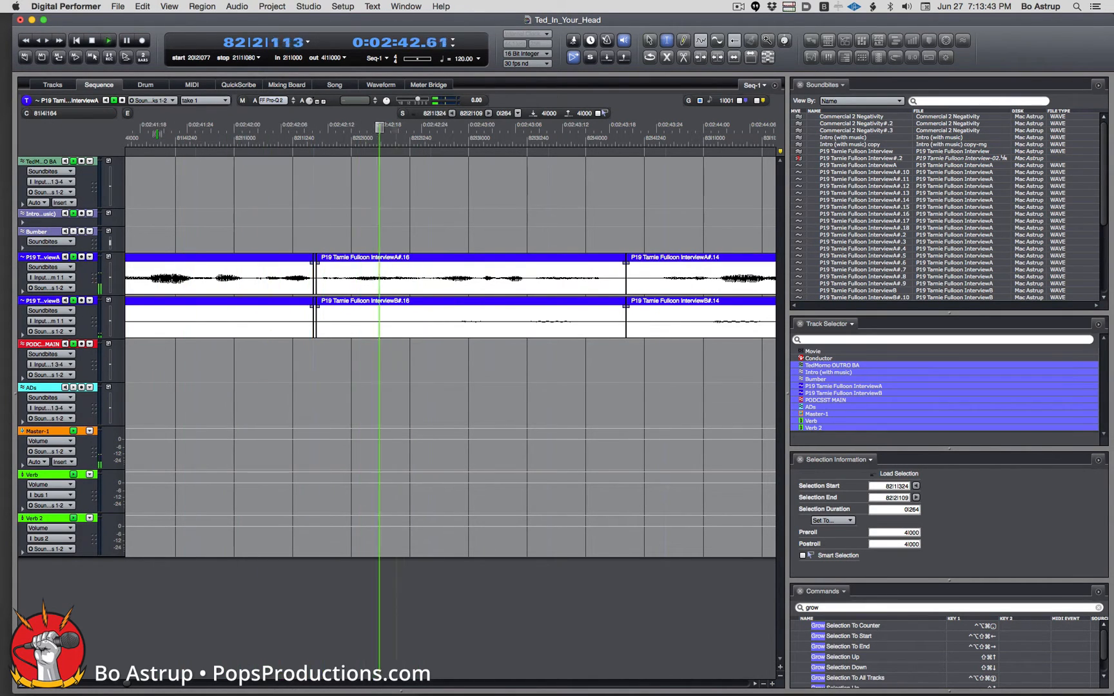
pyautogui.press('space')
pyautogui.press('space')
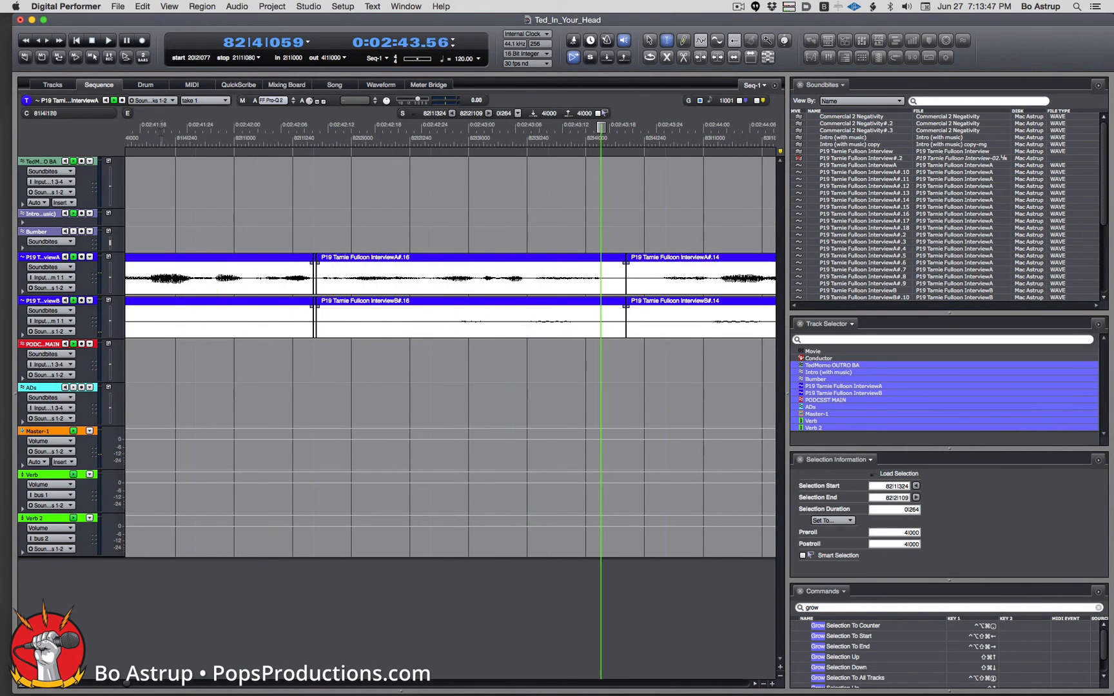
# Play from earlier, then zoom out and delete the InterviewB#.17 soundbite.
pyautogui.moveTo(604, 128); pyautogui.dragTo(141, 155)
pyautogui.press('space')
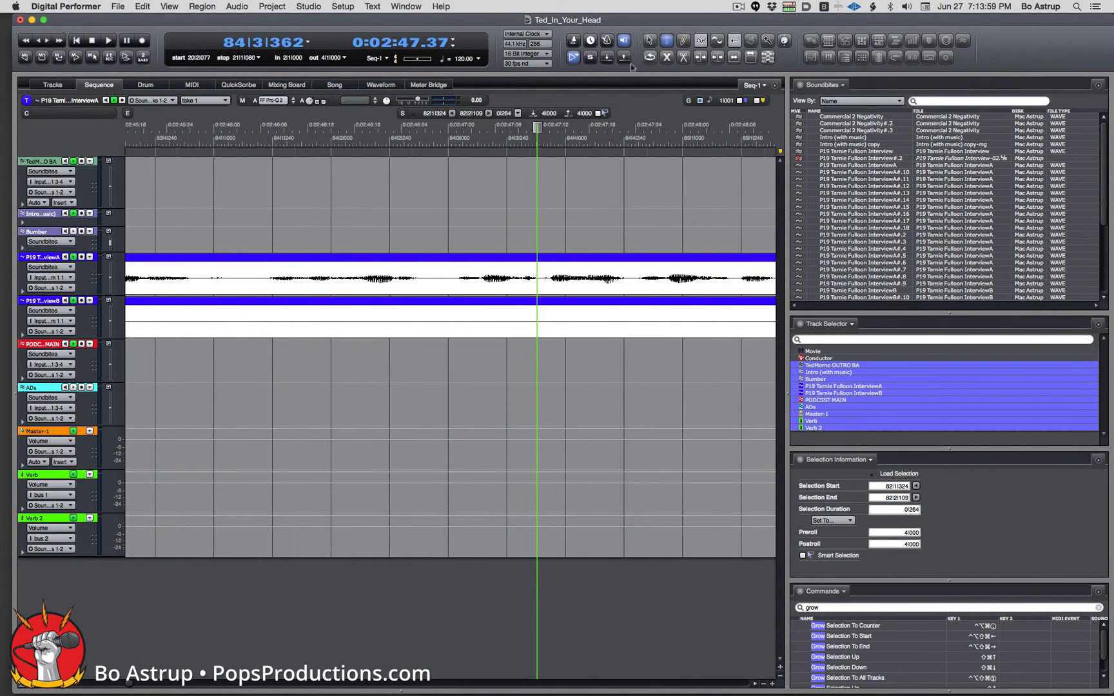
pyautogui.click(649, 41)
pyautogui.press('super+bracketleft')
pyautogui.press('super+bracketleft')
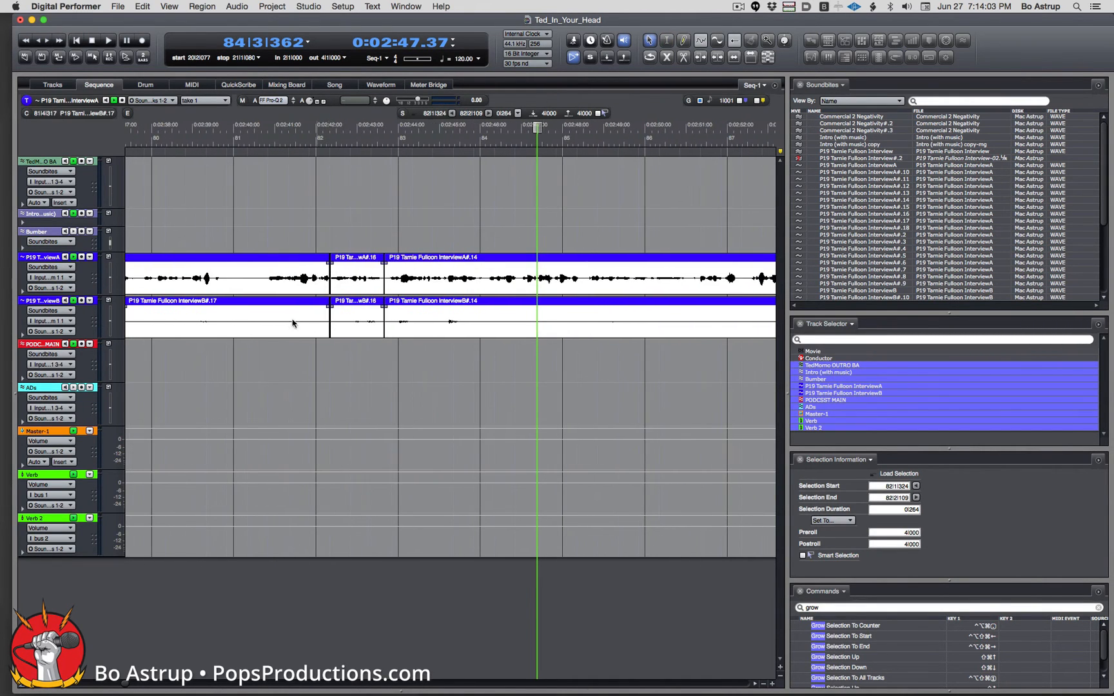
pyautogui.click(291, 309)
pyautogui.press('Delete')
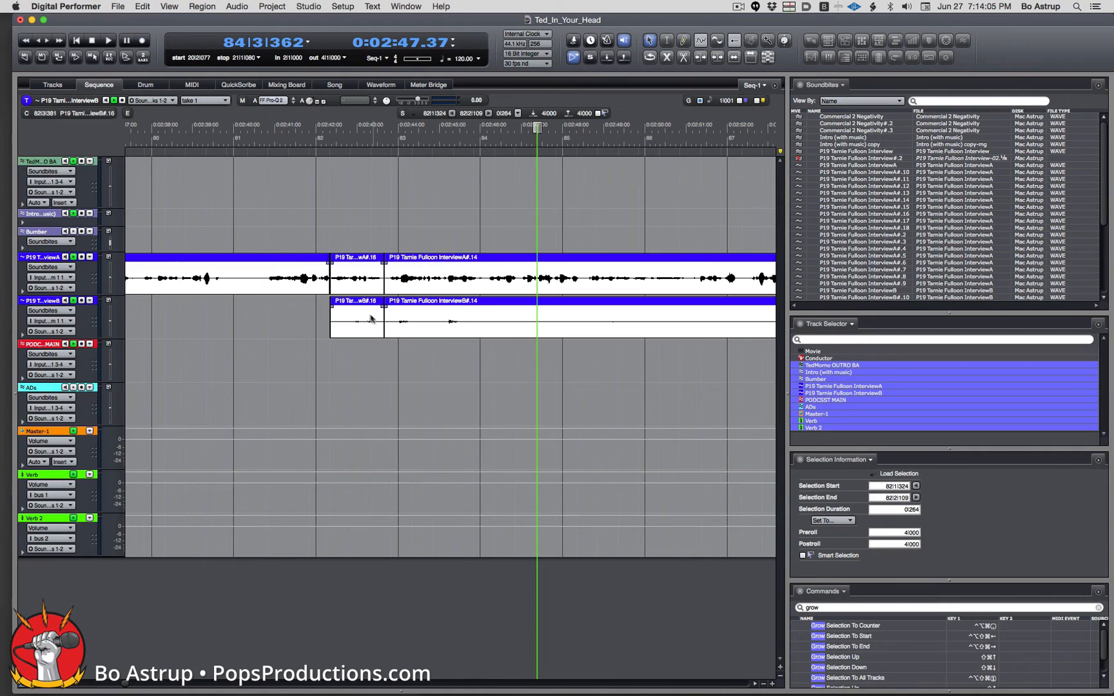
# Delete the InterviewB#.16 soundbite as well and zoom out on the timeline.
pyautogui.click(363, 310)
pyautogui.press('Delete')
pyautogui.moveTo(326, 329)
pyautogui.mouseDown()
pyautogui.moveTo(311, 319)
pyautogui.moveTo(344, 316)
pyautogui.mouseUp()
pyautogui.click(344, 315)
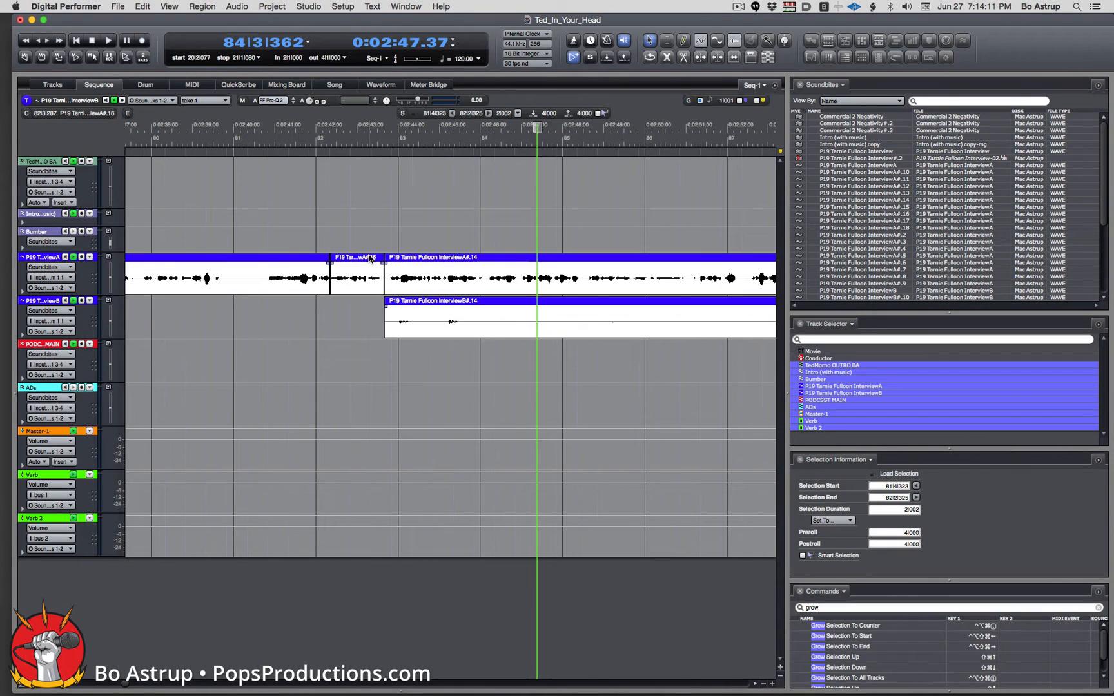
pyautogui.click(765, 683)
pyautogui.click(765, 683)
pyautogui.click(765, 683)
pyautogui.click(764, 683)
pyautogui.click(765, 683)
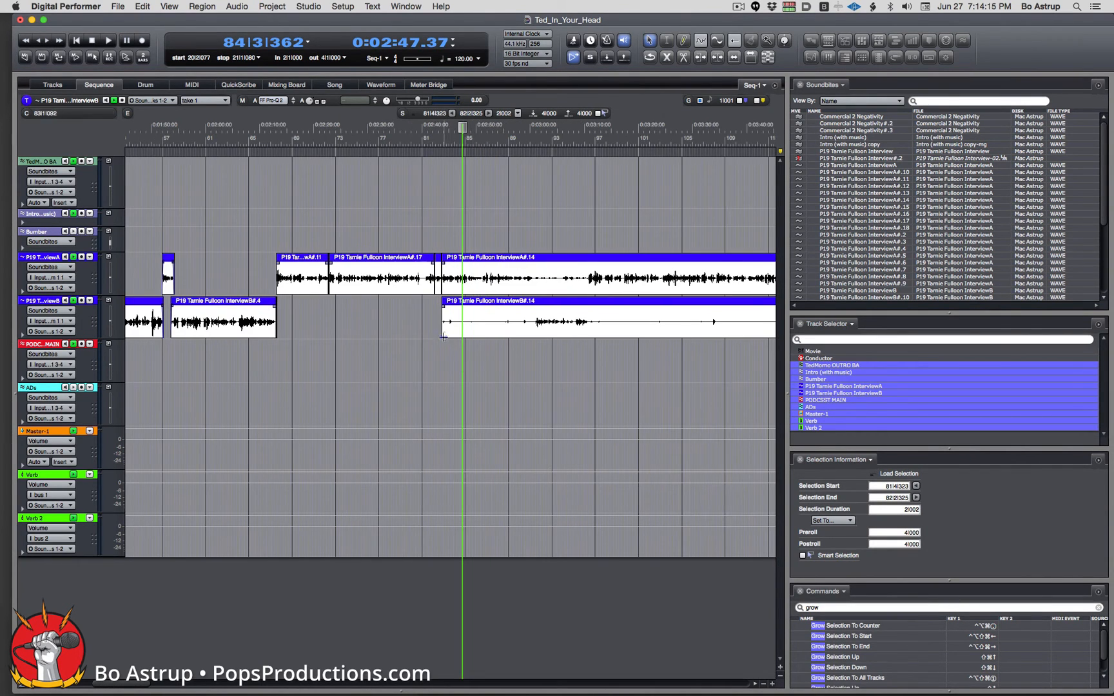
# Move InterviewB#.14 and the outro music clip later in the sequence.
pyautogui.moveTo(443, 336); pyautogui.dragTo(529, 336)
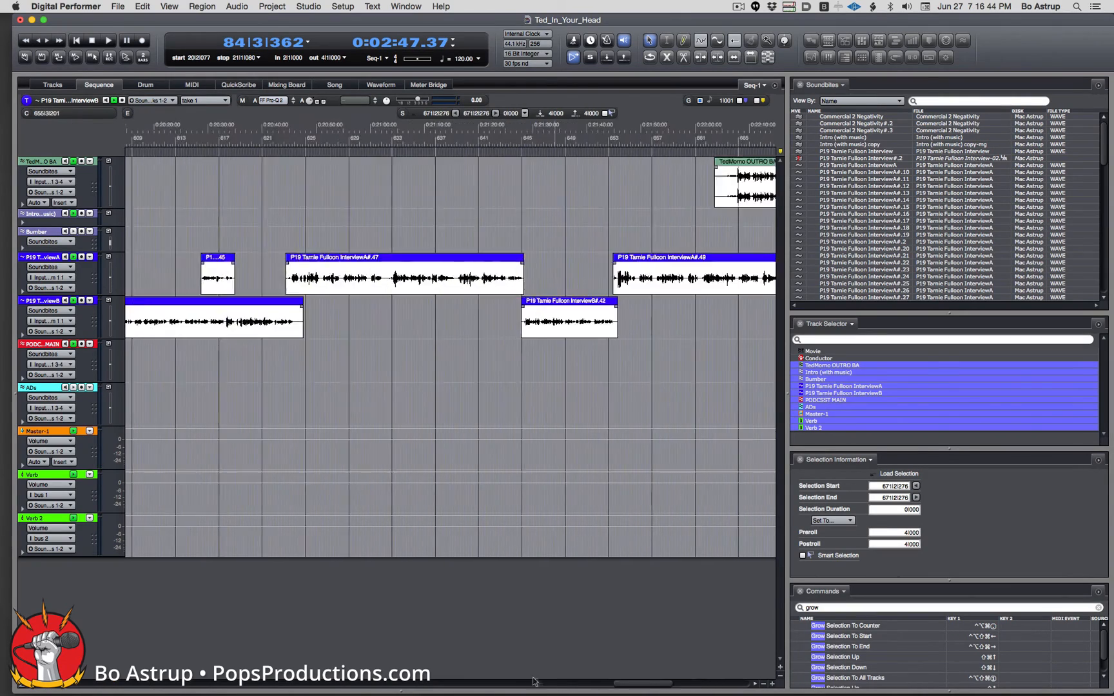
pyautogui.moveTo(533, 678); pyautogui.dragTo(690, 671)
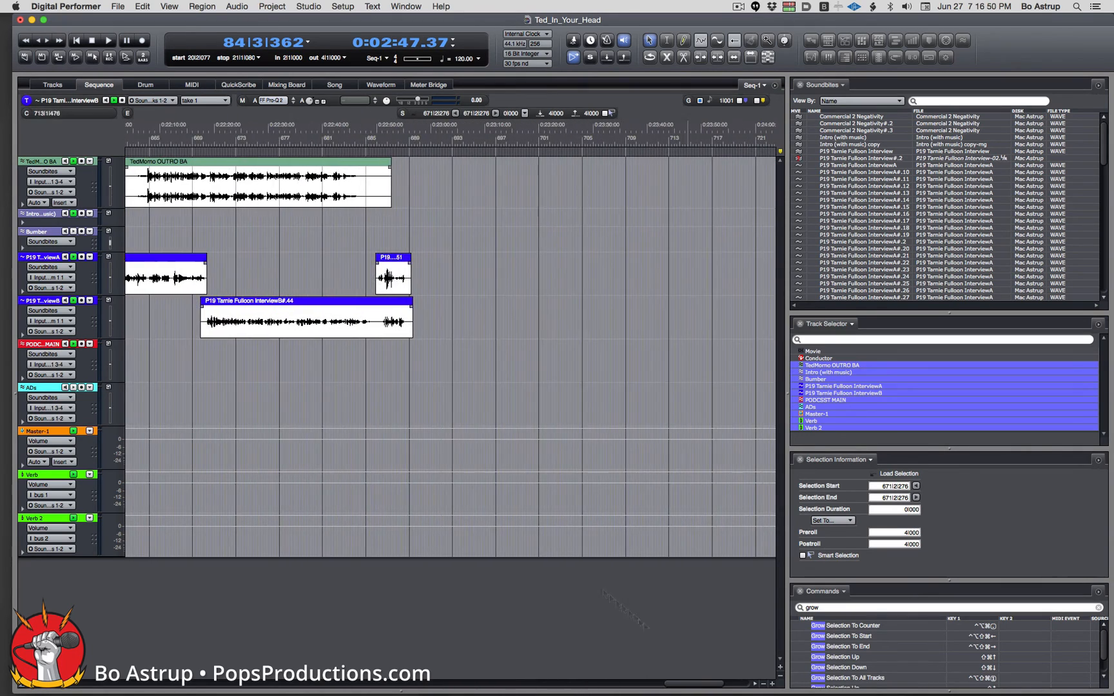
pyautogui.moveTo(197, 164); pyautogui.dragTo(623, 183)
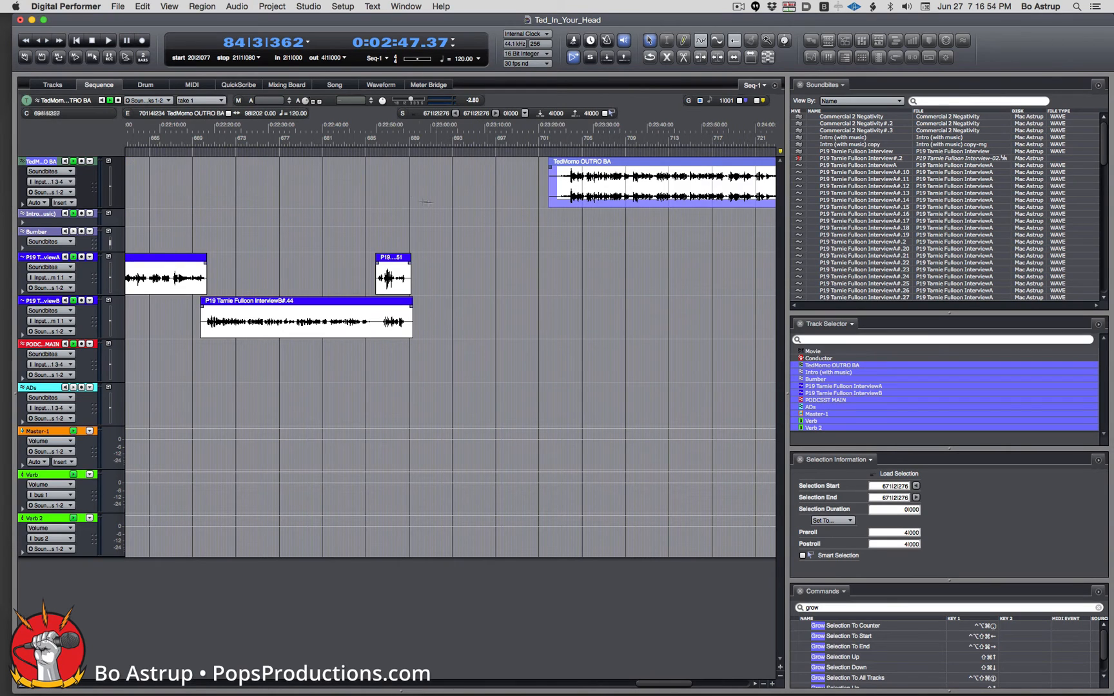
# Zoom in around the interview clips' end and play it back to audition.
pyautogui.click(402, 134)
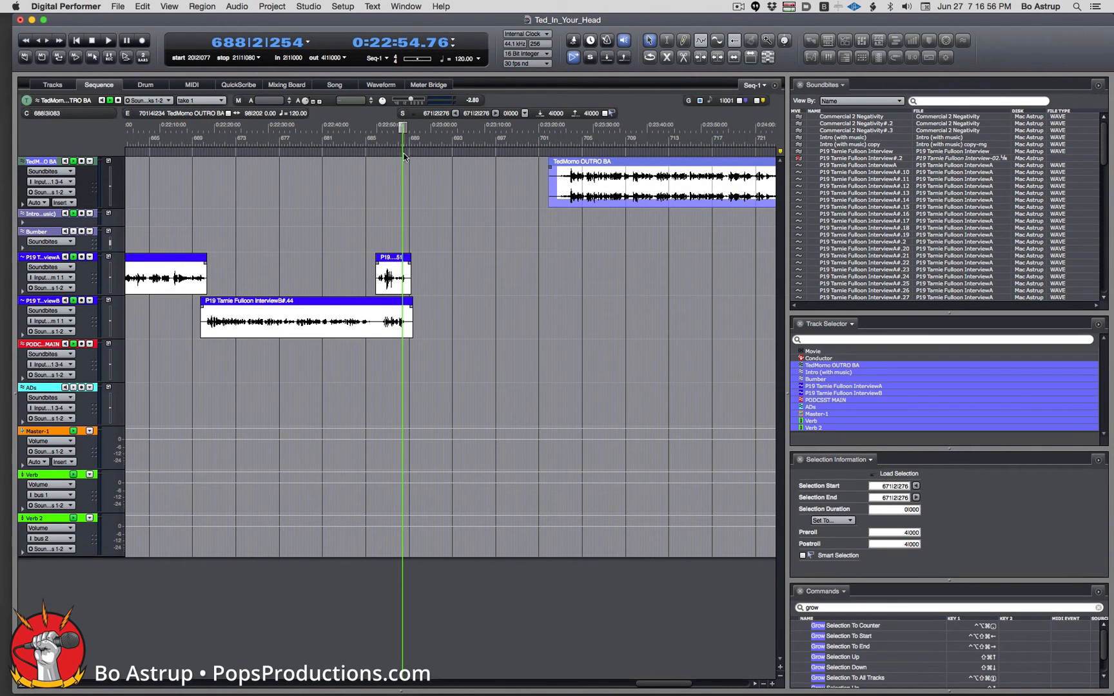
pyautogui.press('super+Right')
pyautogui.press('super+Right')
pyautogui.press('super+Right')
pyautogui.press('super+Right')
pyautogui.press('super+Right')
pyautogui.press('super+Right')
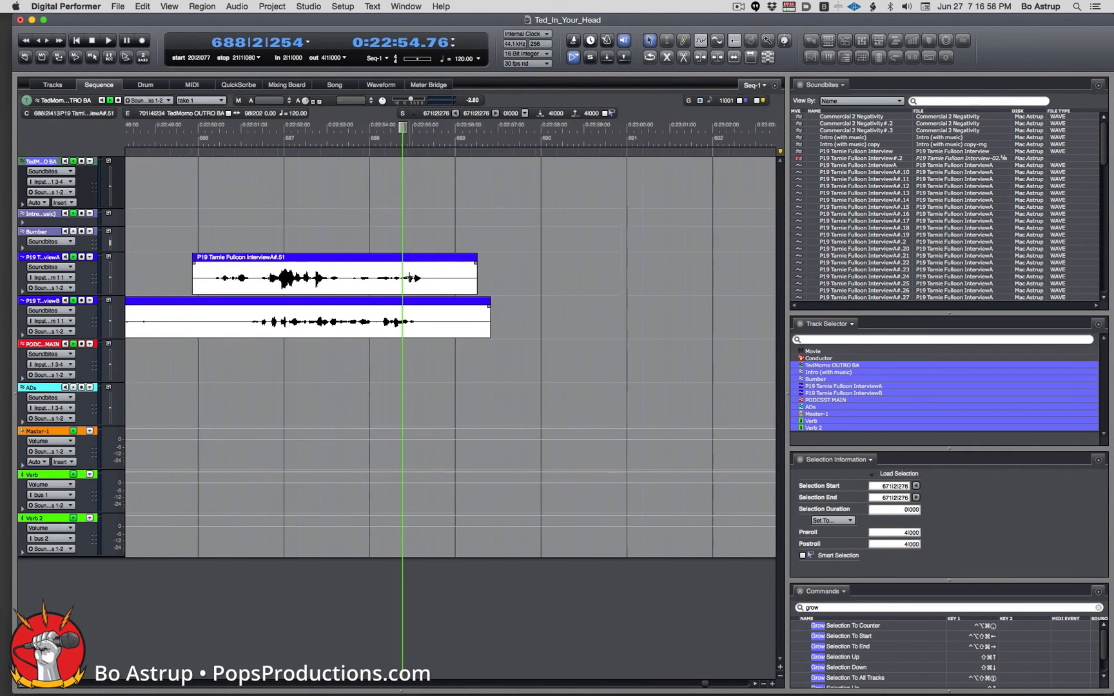
pyautogui.moveTo(402, 134); pyautogui.dragTo(178, 140)
pyautogui.press('space')
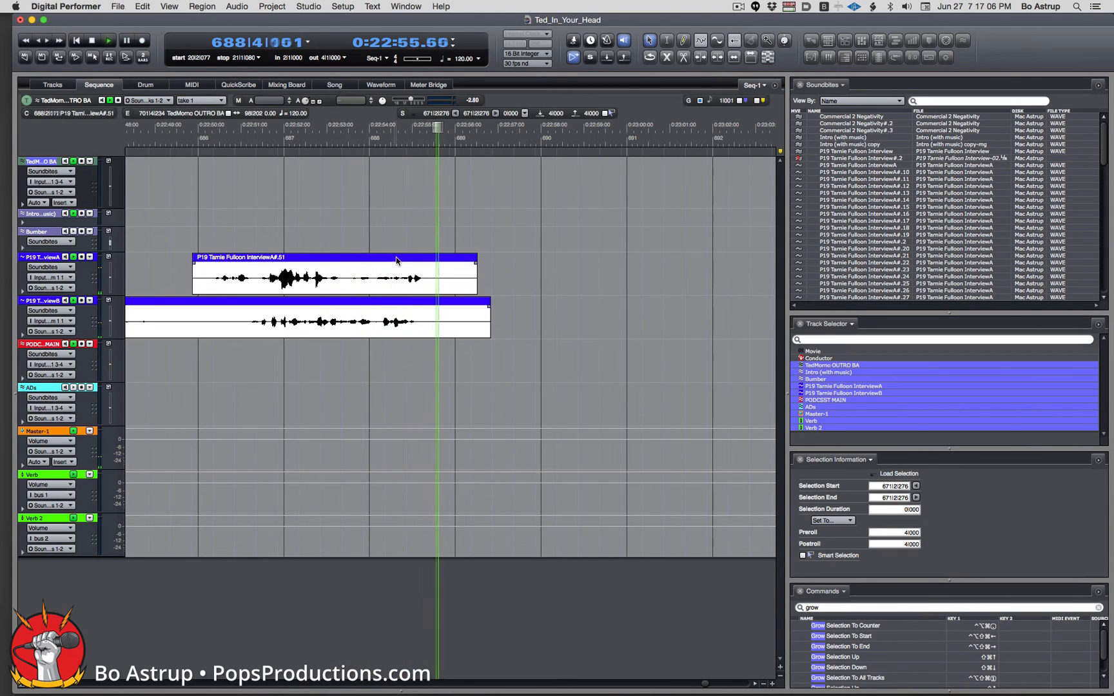
pyautogui.press('space')
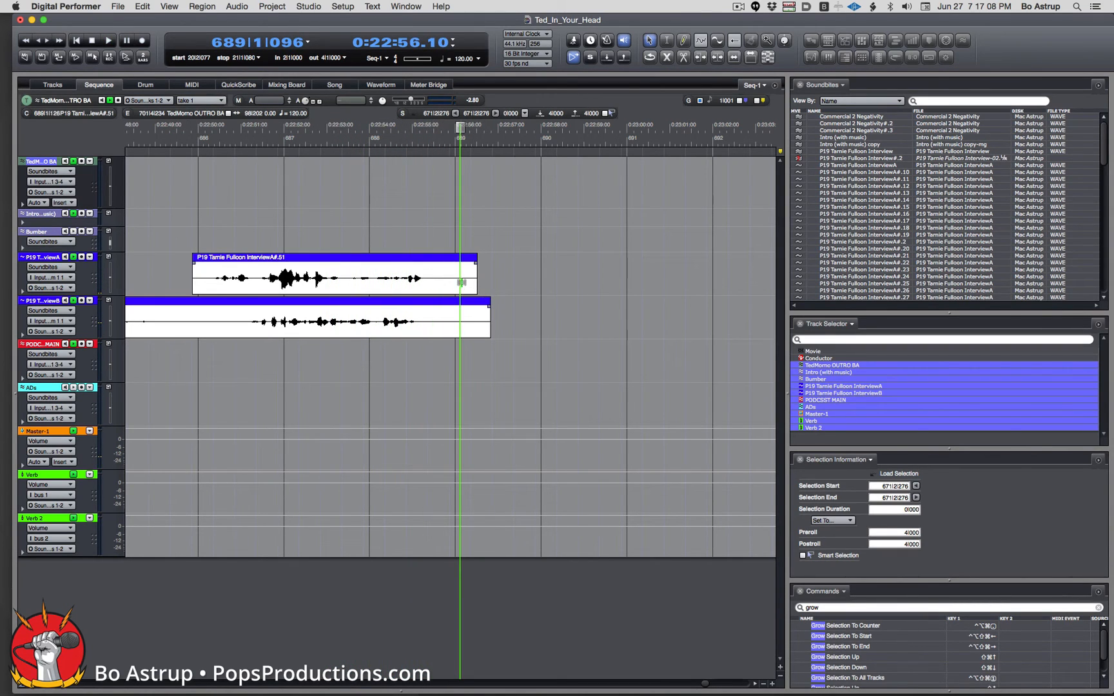
# Trim InterviewA#.51 to end just before bar 688 and play back to check.
pyautogui.moveTo(476, 288); pyautogui.dragTo(350, 285)
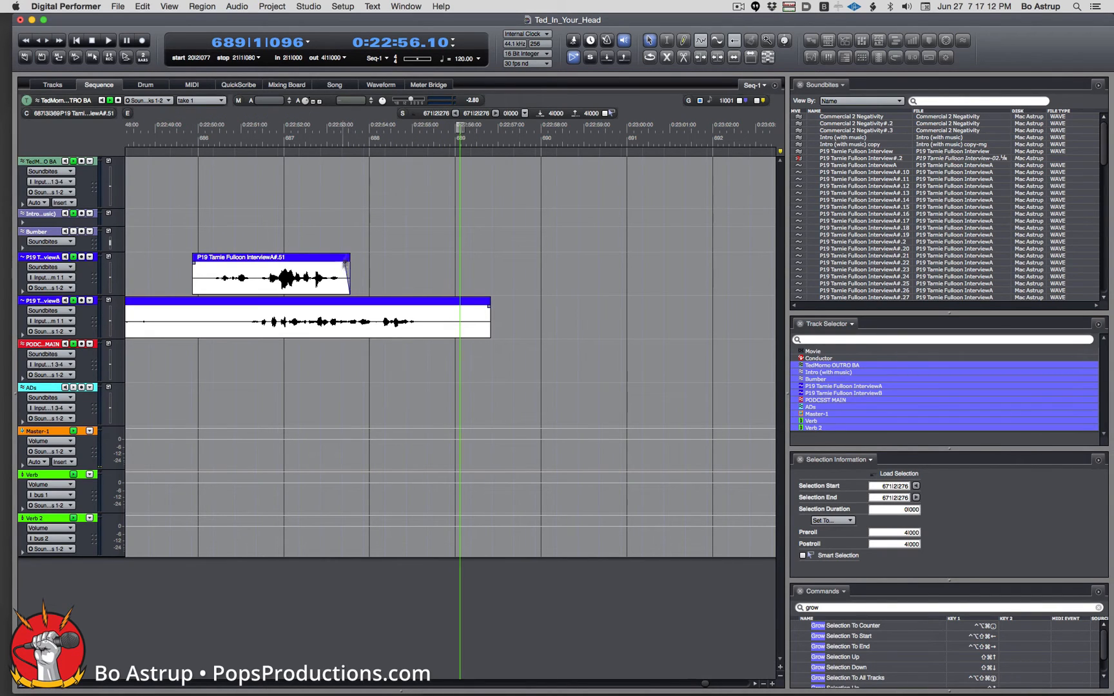
pyautogui.click(342, 129)
pyautogui.press('space')
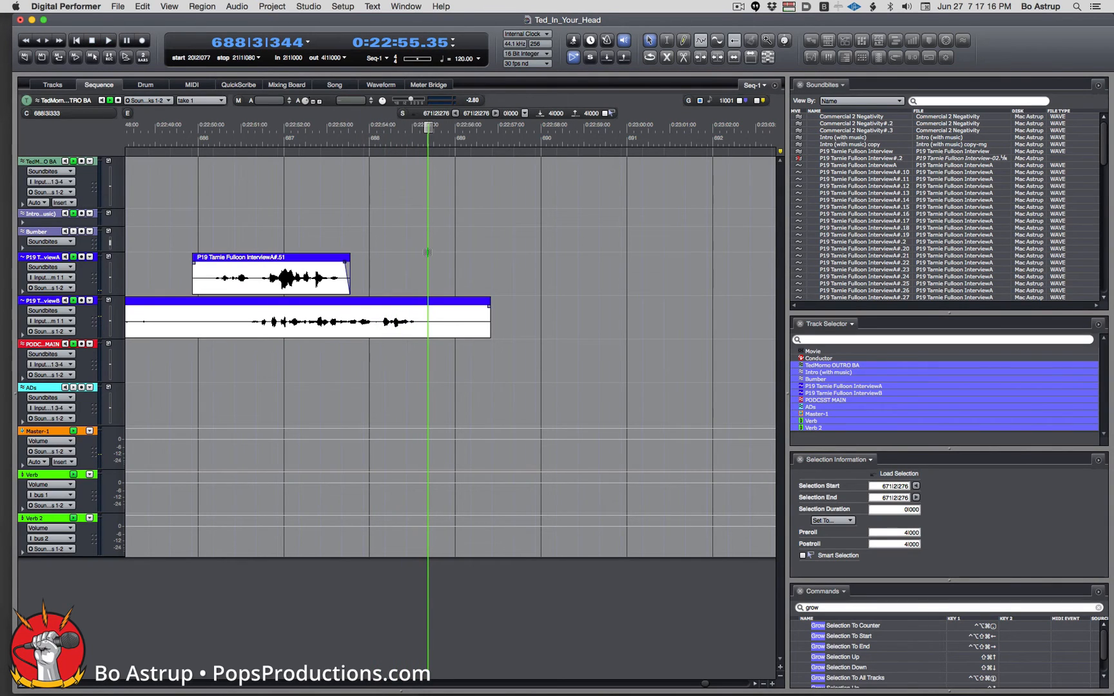
pyautogui.press('super+bracketright')
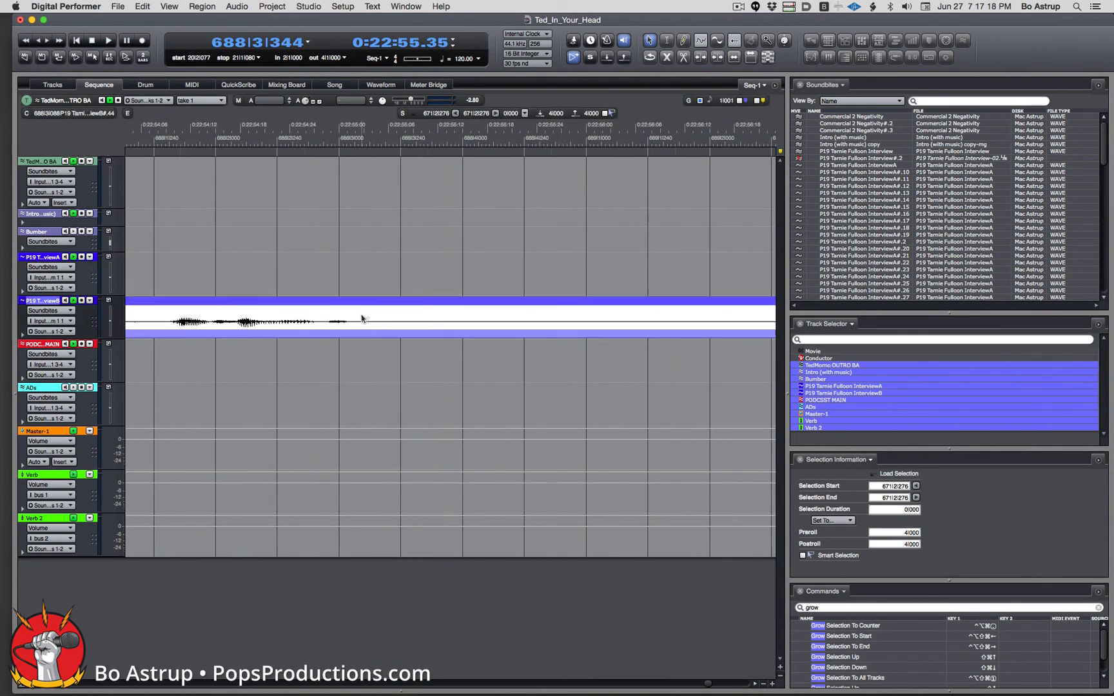
# Delete the InterviewB tail past bar 688, including the leftover InterviewB#.46 piece.
pyautogui.moveTo(362, 321); pyautogui.dragTo(459, 331)
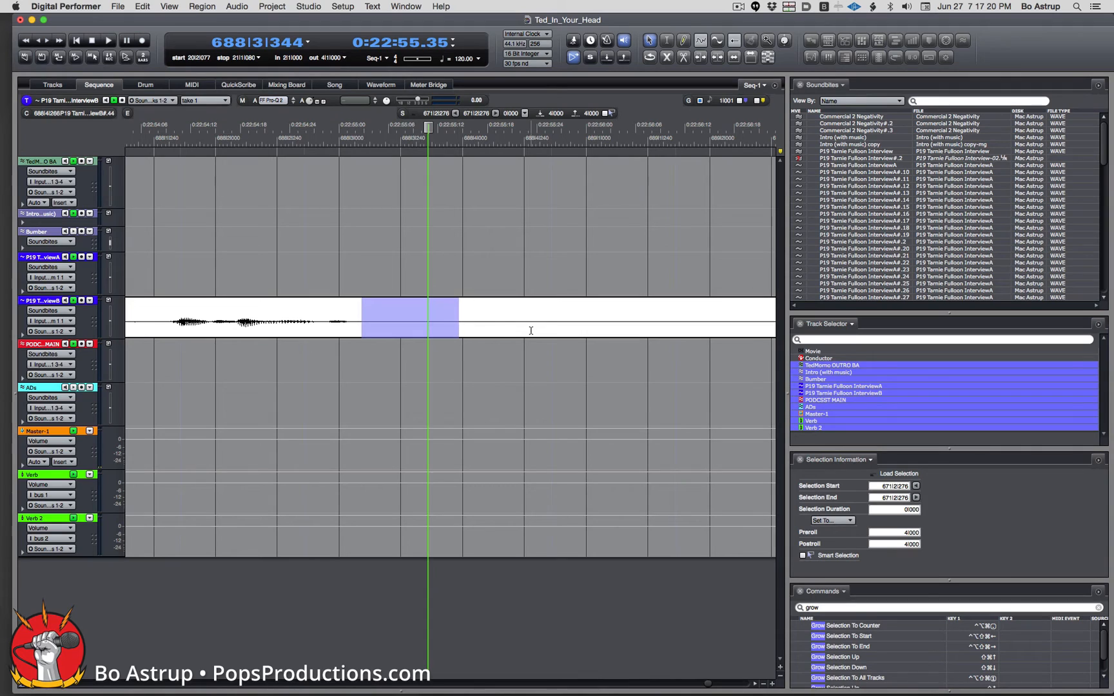
pyautogui.press('Delete')
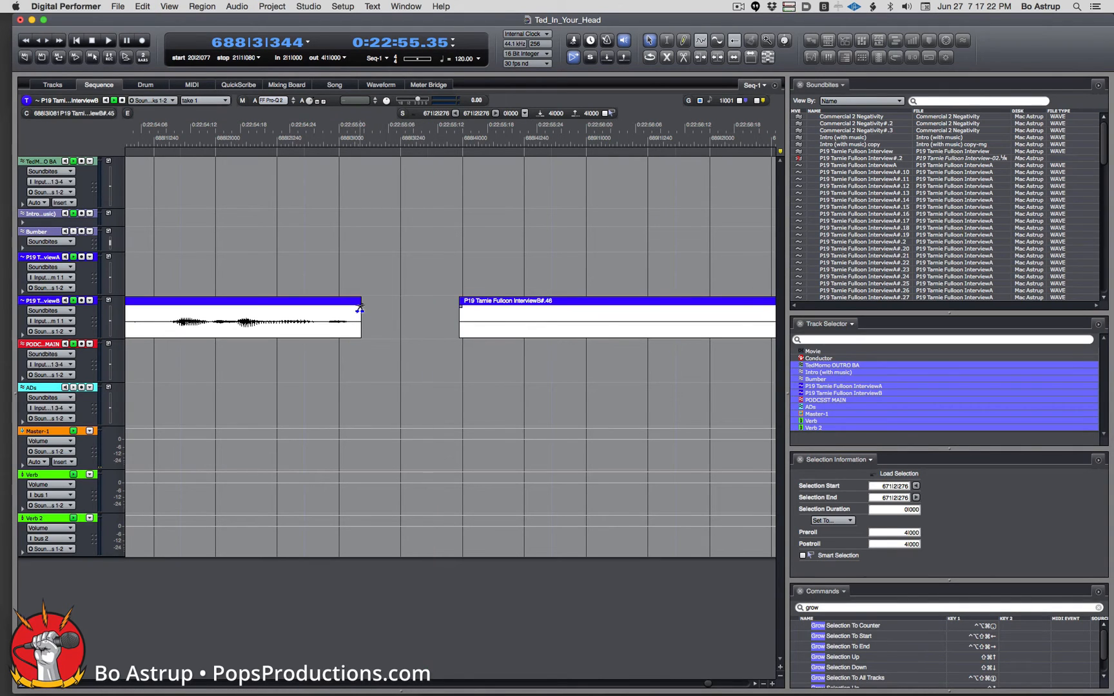
pyautogui.press('space')
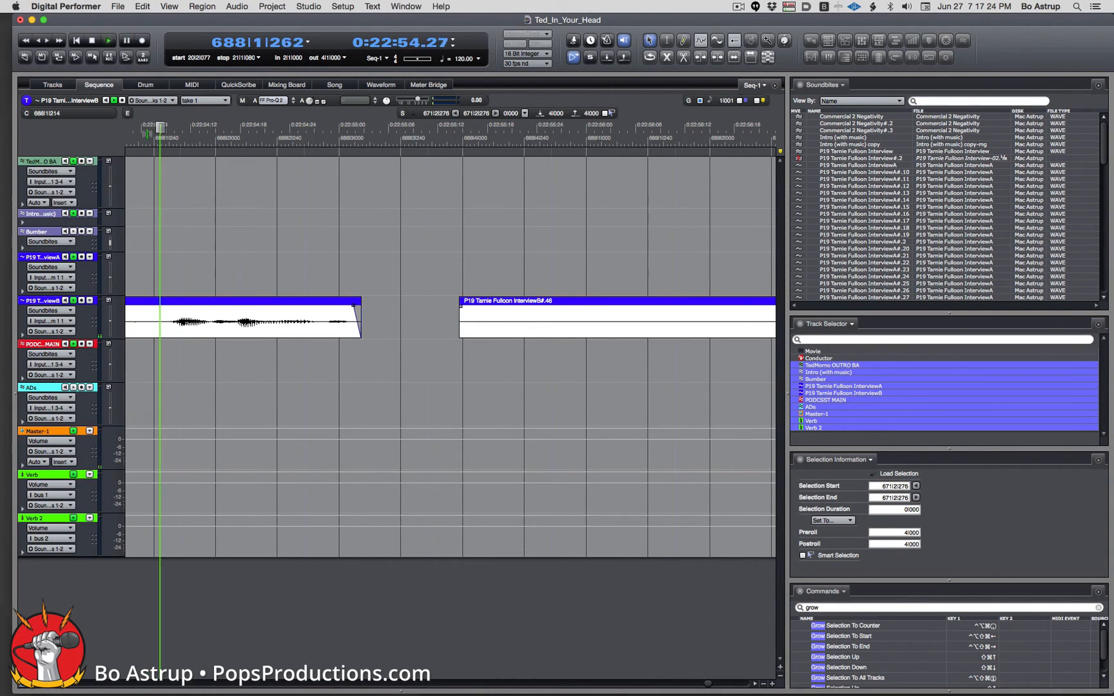
pyautogui.press('space')
pyautogui.click(507, 315)
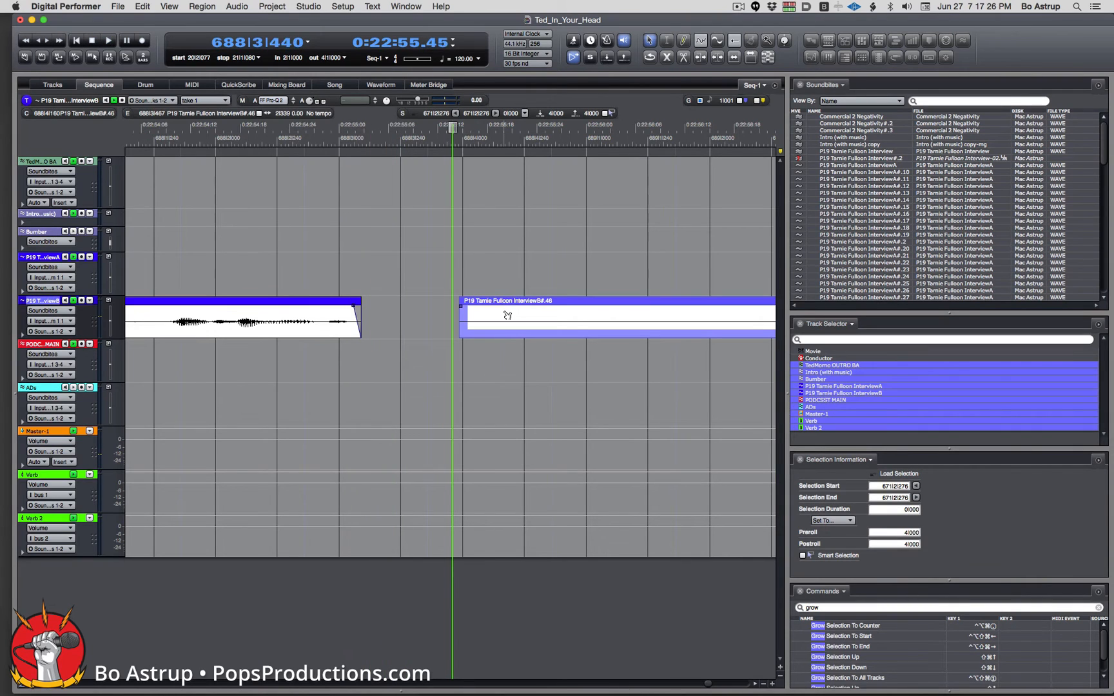
pyautogui.press('Delete')
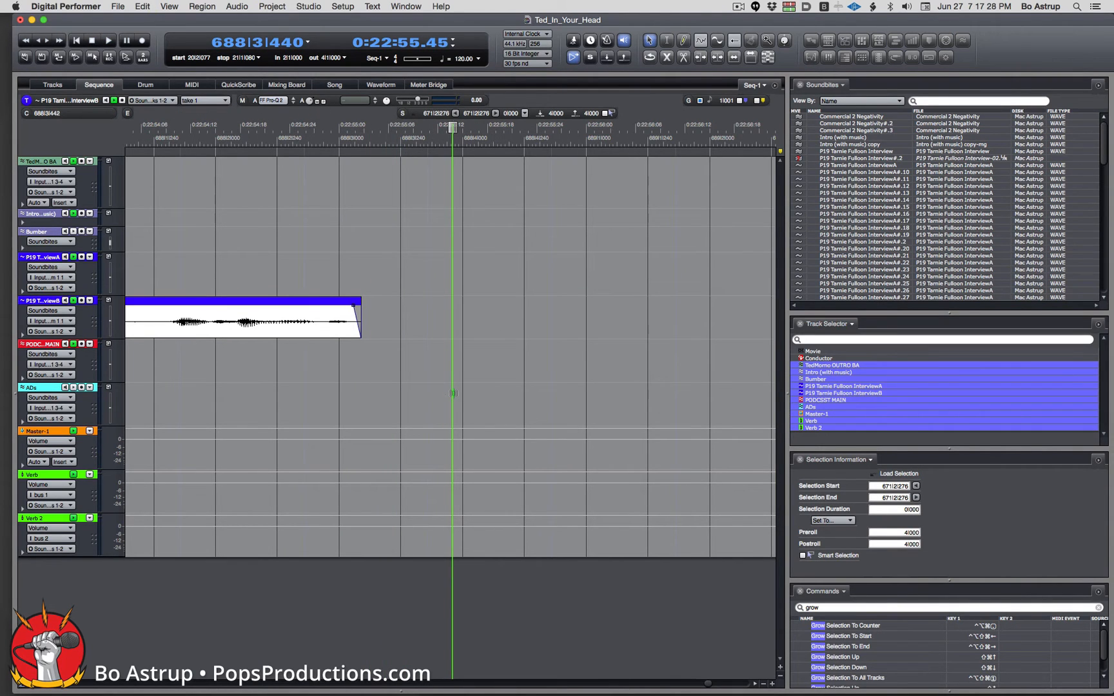
pyautogui.scroll(-10, 453, 393)
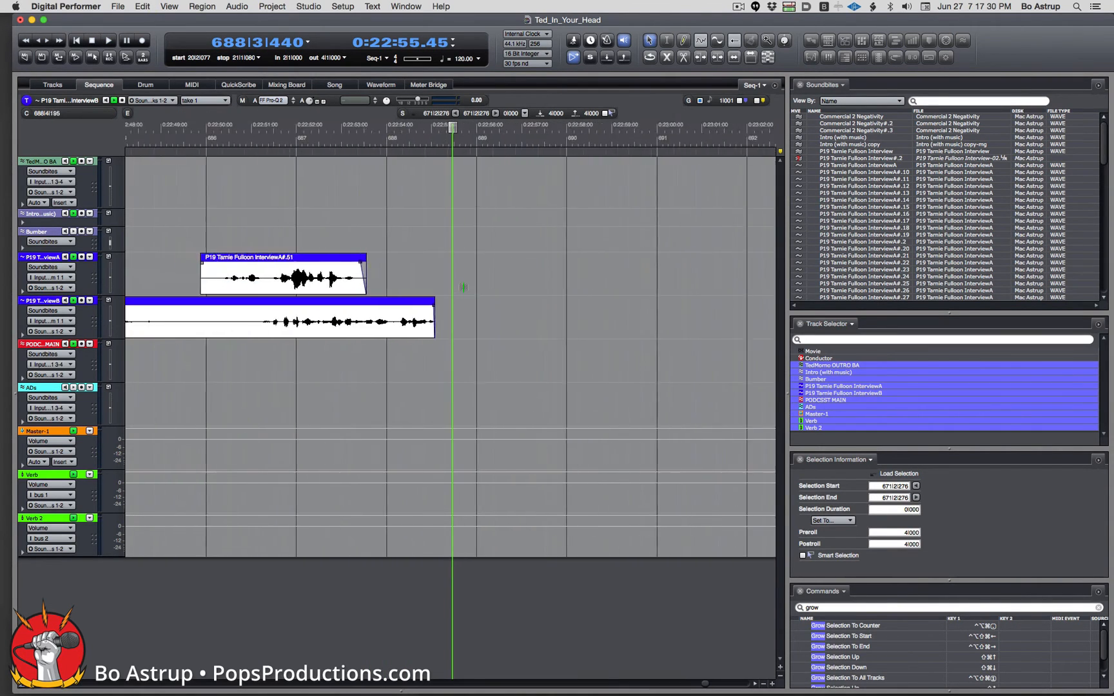
pyautogui.scroll(-6, 466, 244)
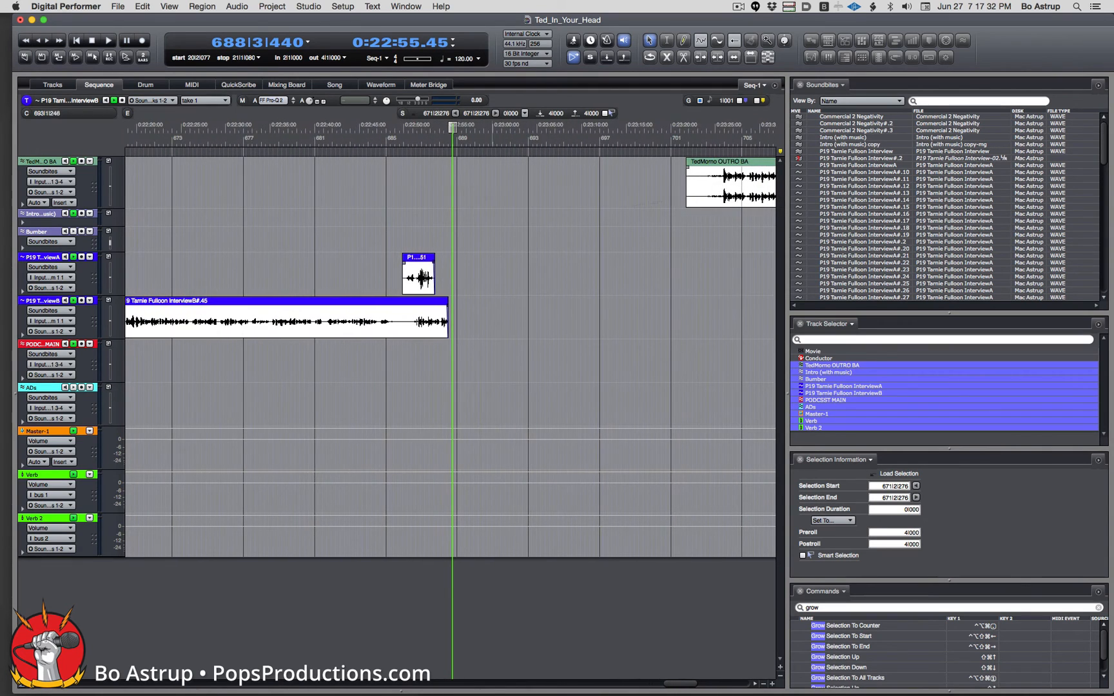
# Pull the outro music back to about bar 688, audition, and nudge it slightly earlier.
pyautogui.moveTo(770, 169); pyautogui.dragTo(508, 172)
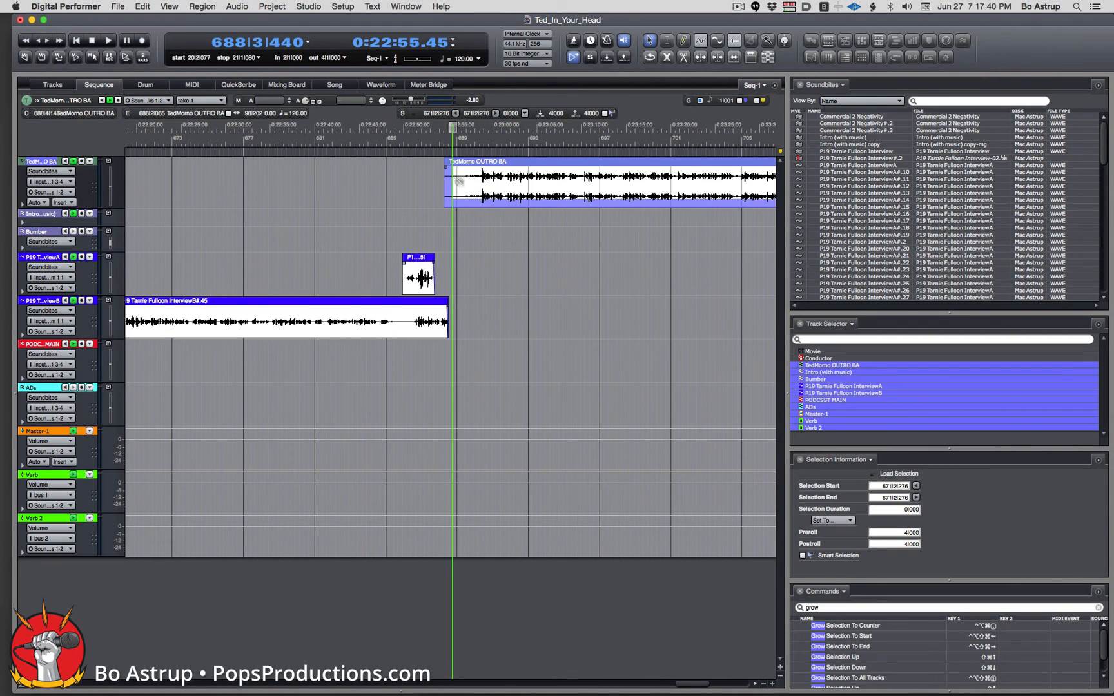
pyautogui.click(408, 138)
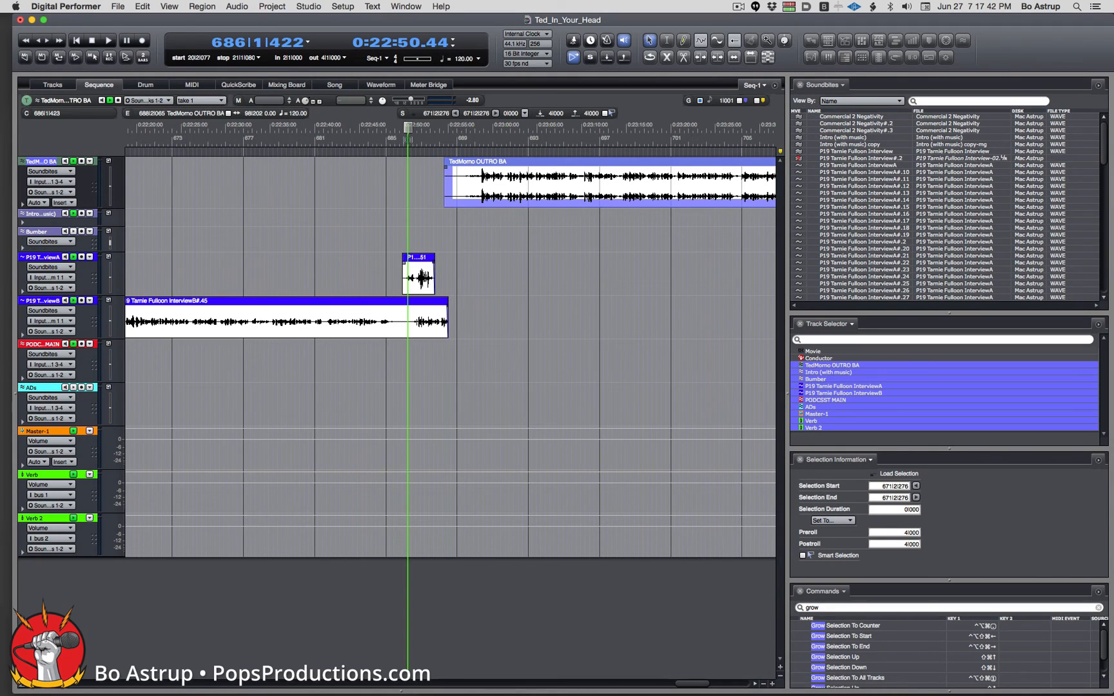
pyautogui.press('space')
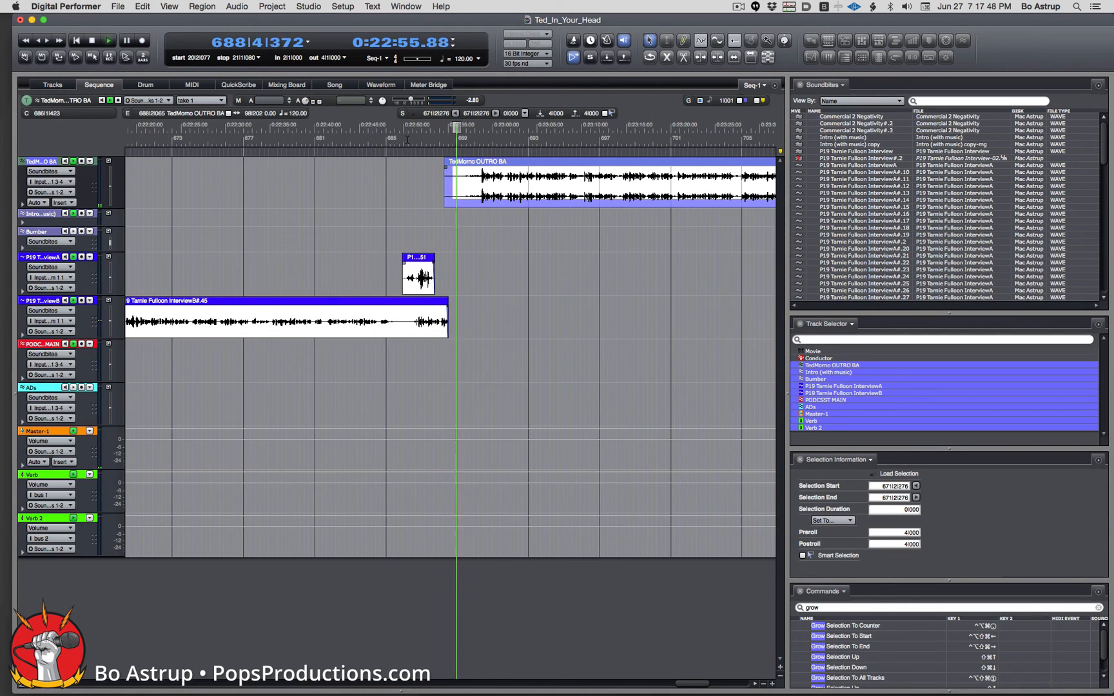
pyautogui.press('space')
pyautogui.click(546, 166)
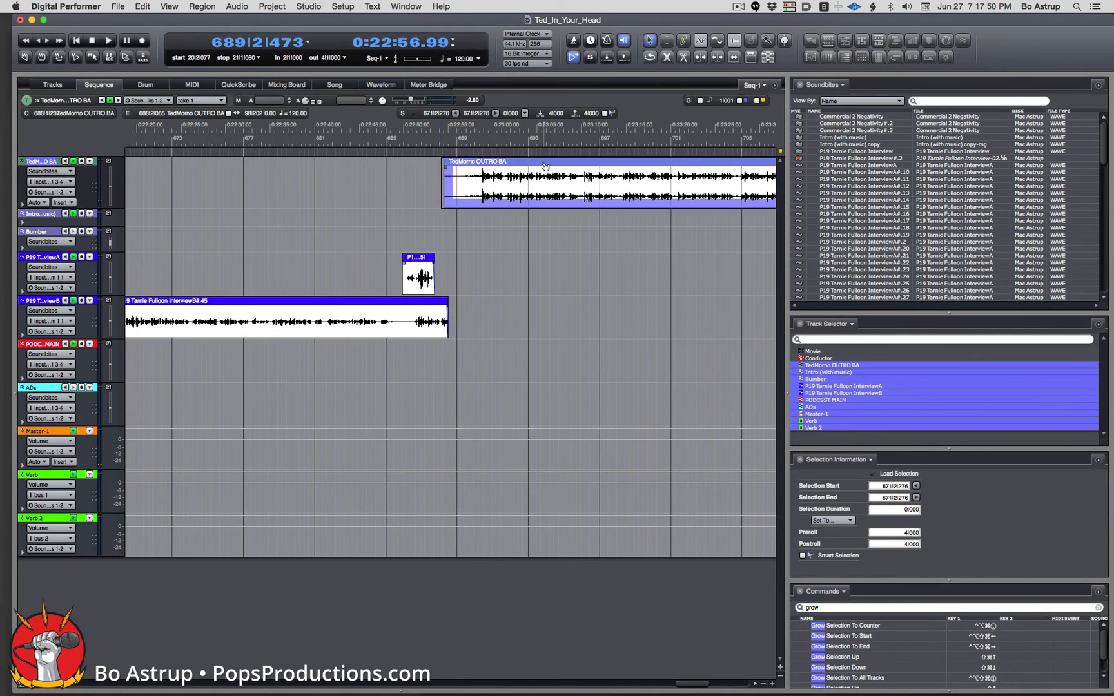
pyautogui.moveTo(540, 167); pyautogui.dragTo(538, 168)
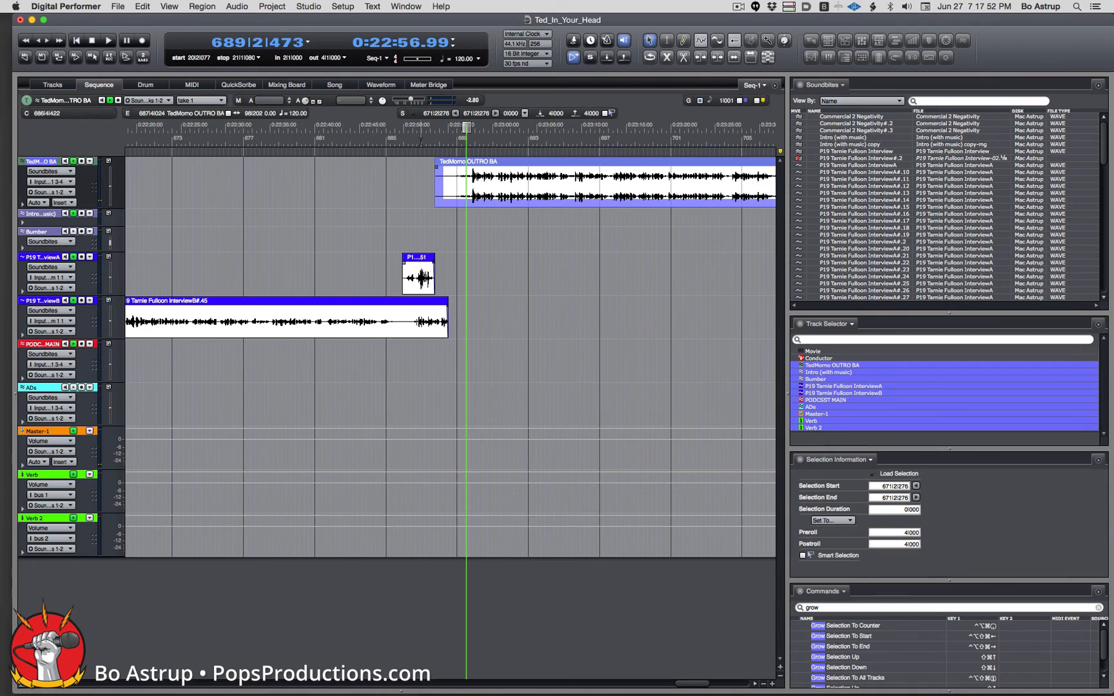
pyautogui.click(421, 139)
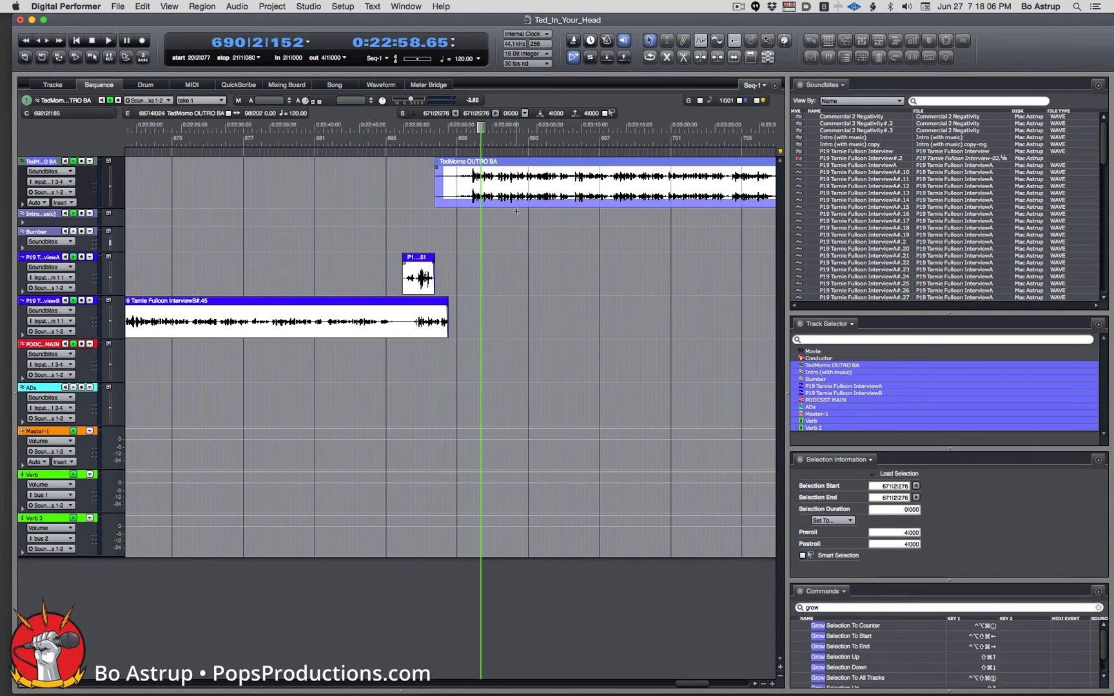
pyautogui.click(383, 235)
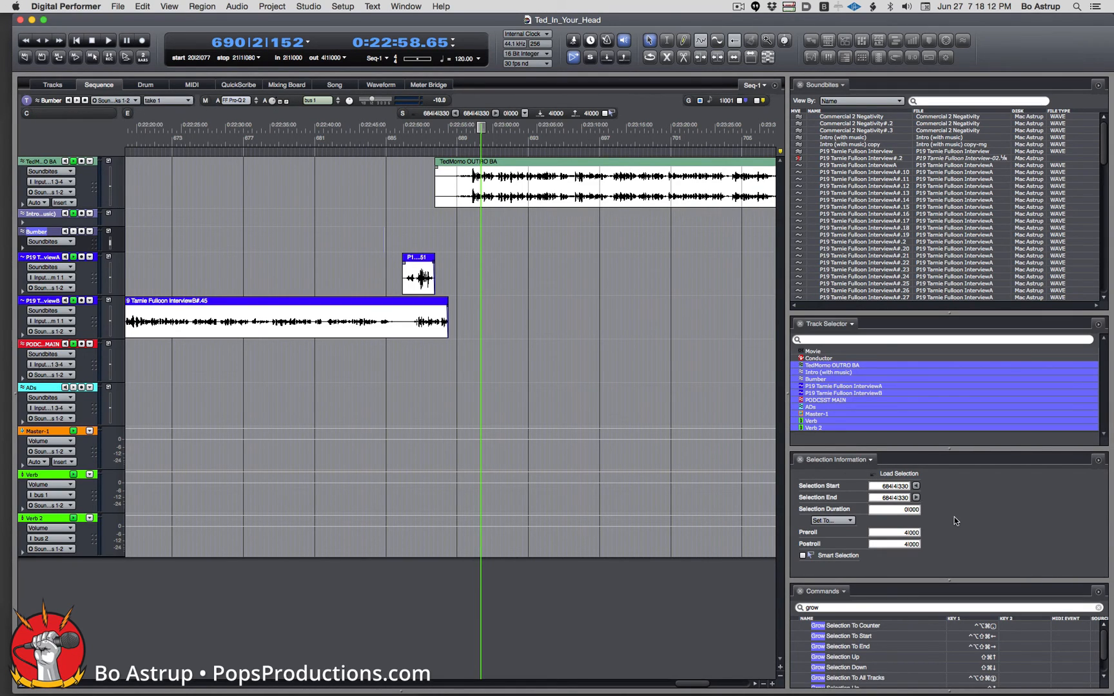
# Set the selection to chunk bounds, 1|1|000 to 713|1|000, and return playback to the start.
pyautogui.click(525, 113)
pyautogui.click(519, 99)
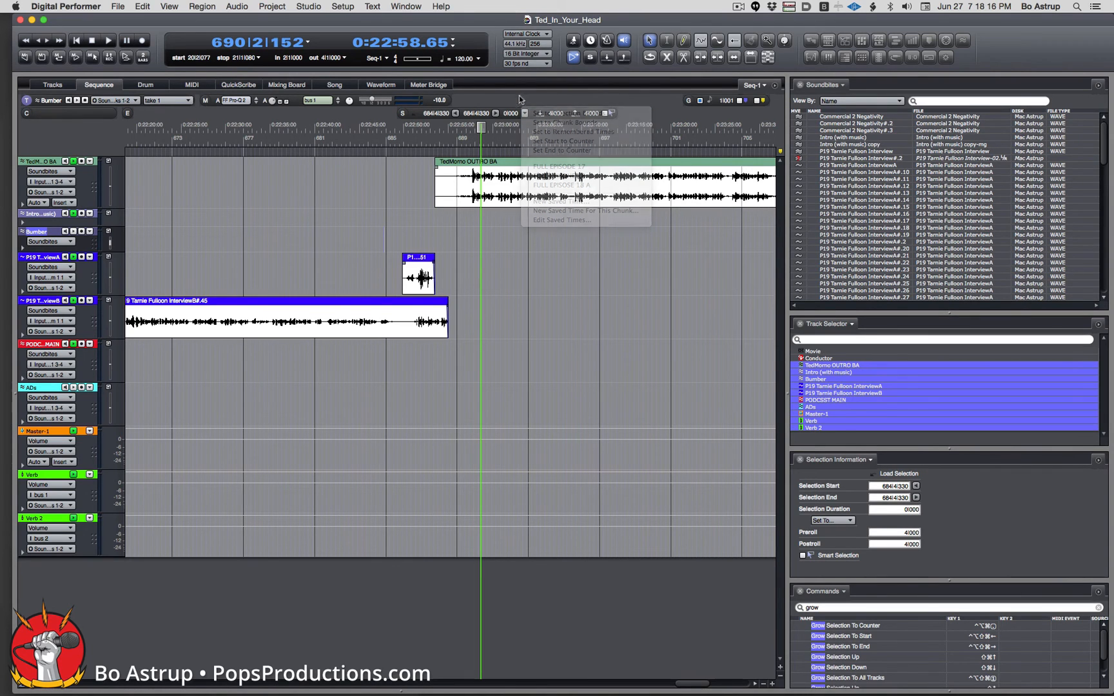
pyautogui.moveTo(385, 135); pyautogui.dragTo(341, 138)
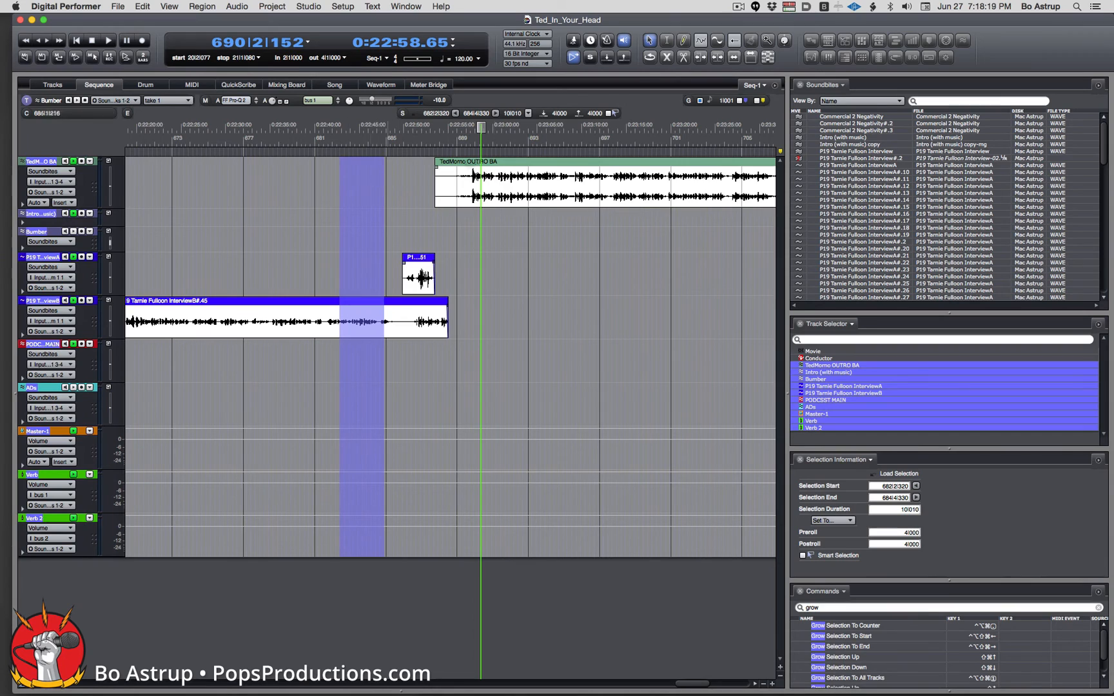
pyautogui.click(842, 521)
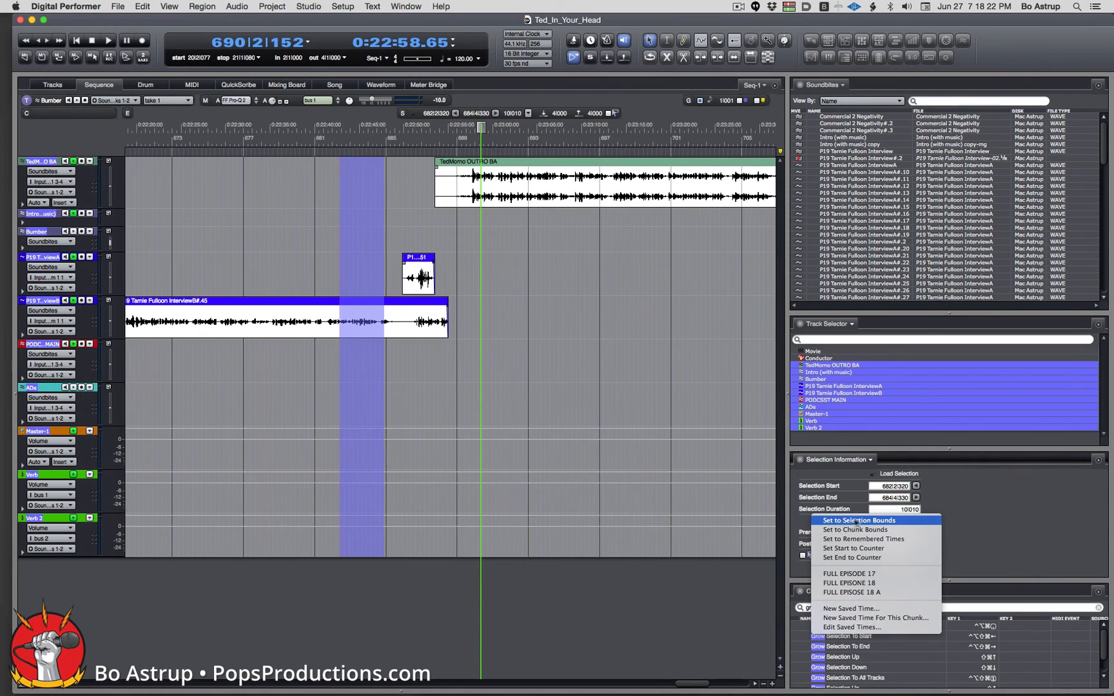
pyautogui.click(906, 529)
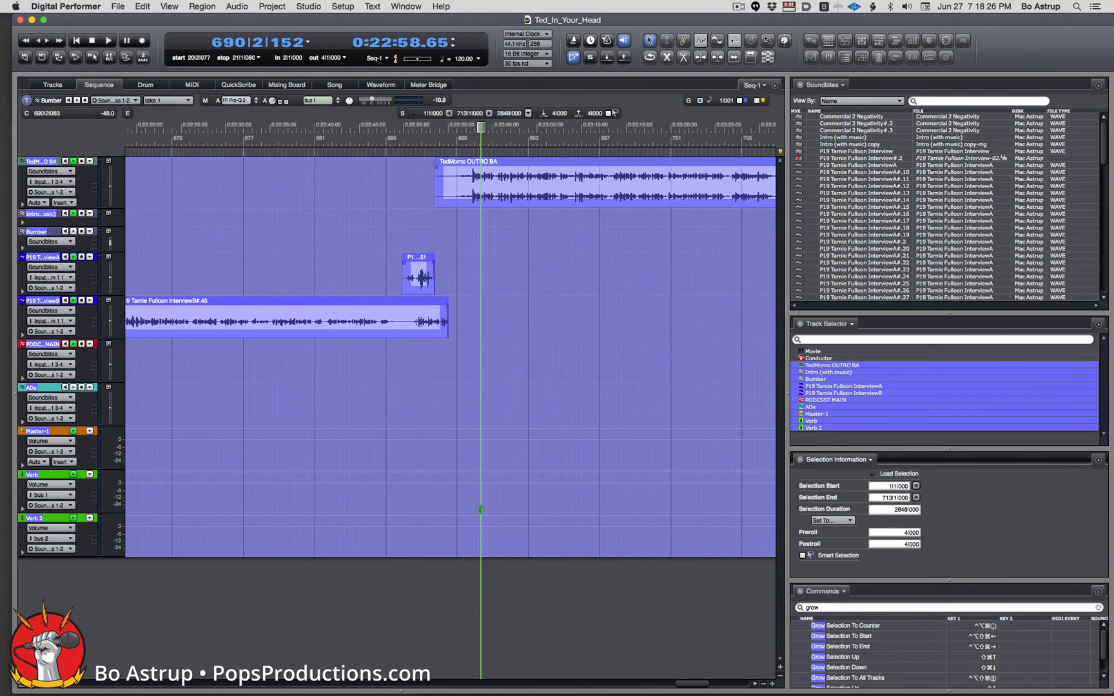
pyautogui.scroll(-10, 480, 545)
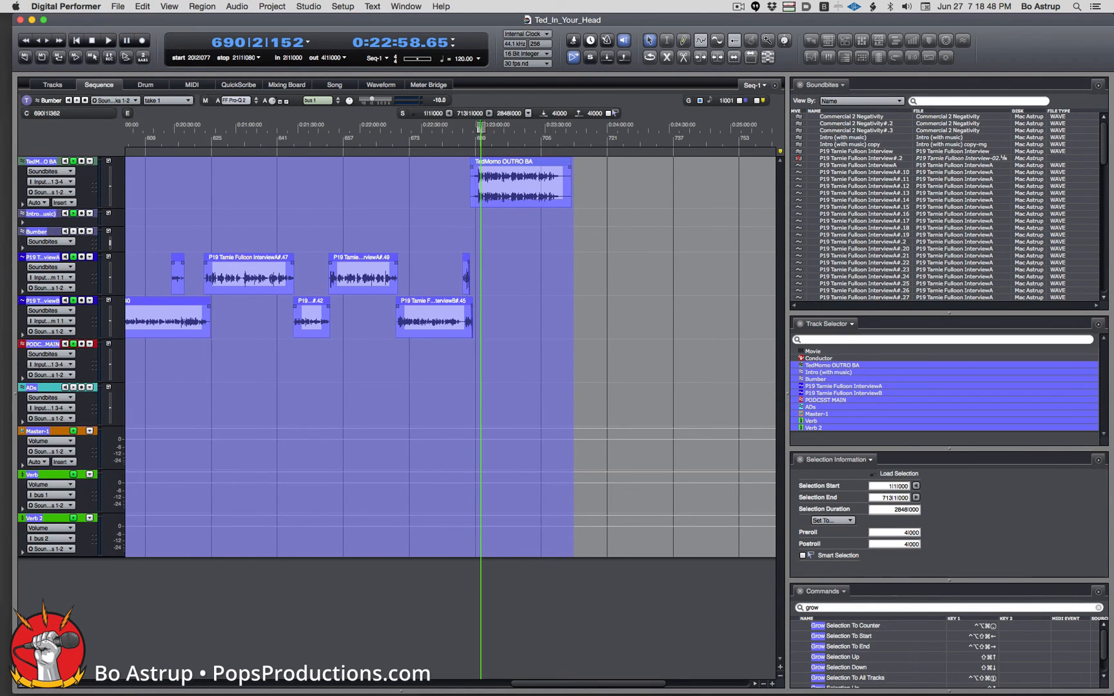
pyautogui.moveTo(480, 128); pyautogui.dragTo(3, 123)
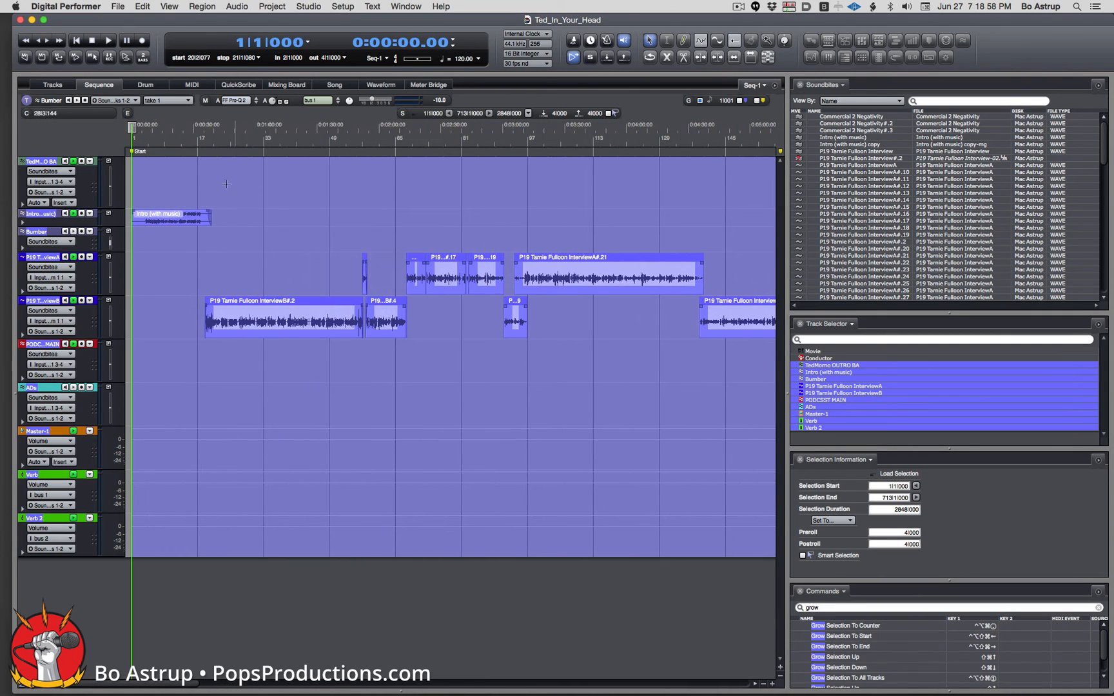
# Bounce the finished sequence to disk as Ted_In_Your_Head-Episode-19.
pyautogui.click(119, 6)
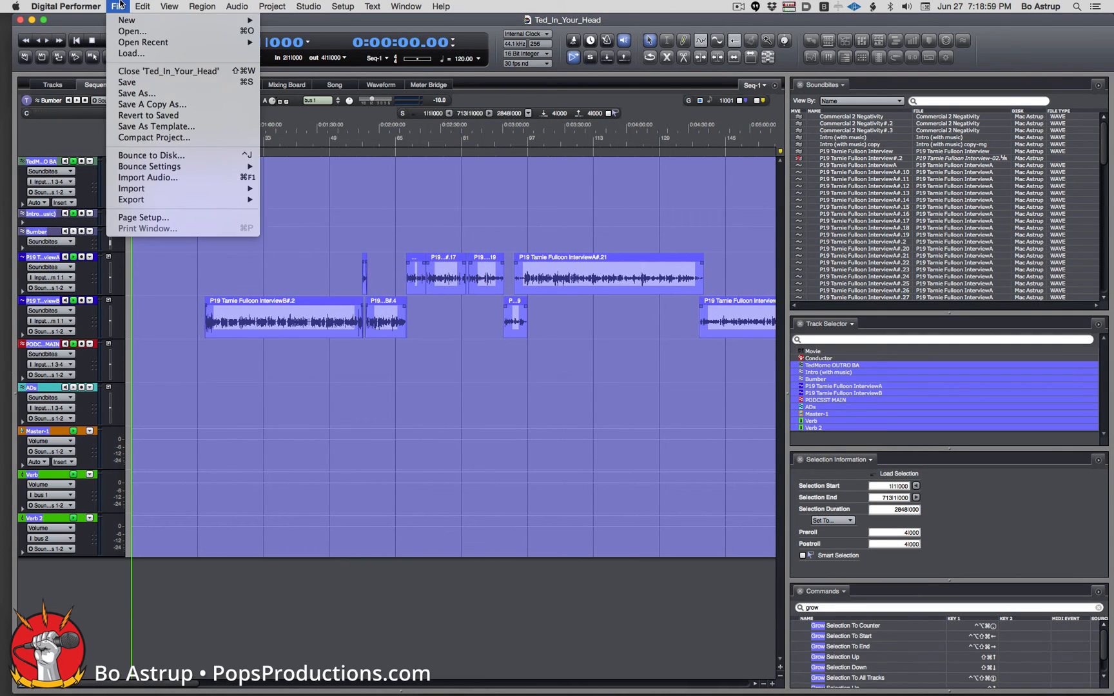
pyautogui.click(148, 155)
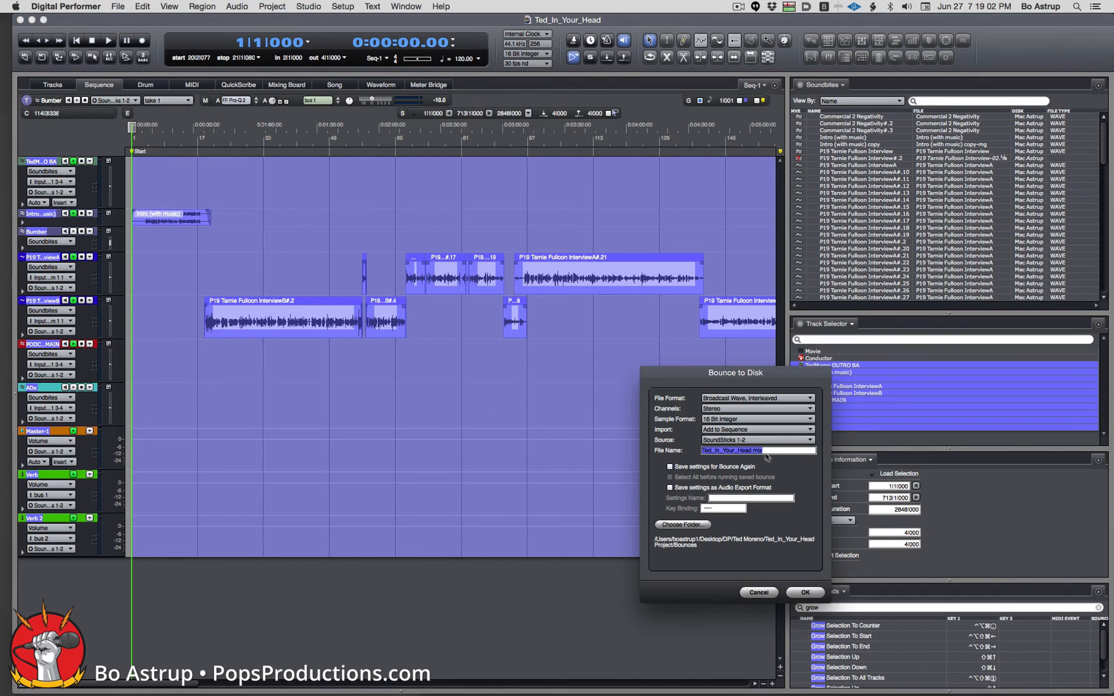
pyautogui.click(775, 451)
pyautogui.click(811, 593)
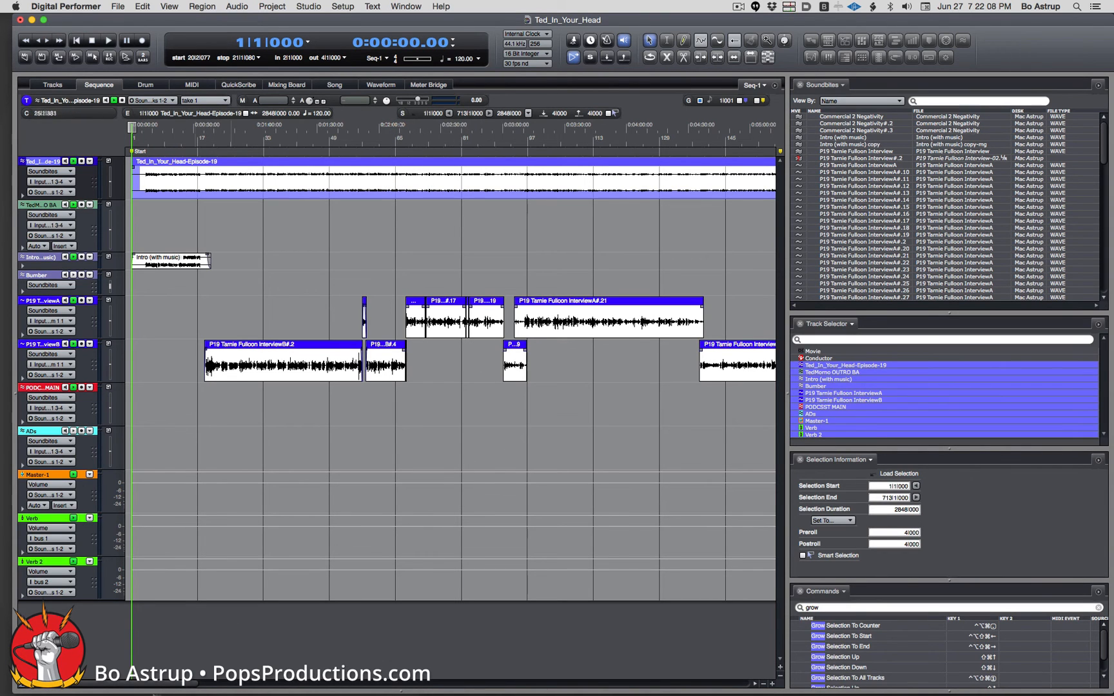
pyautogui.moveTo(158, 684); pyautogui.dragTo(7, 693)
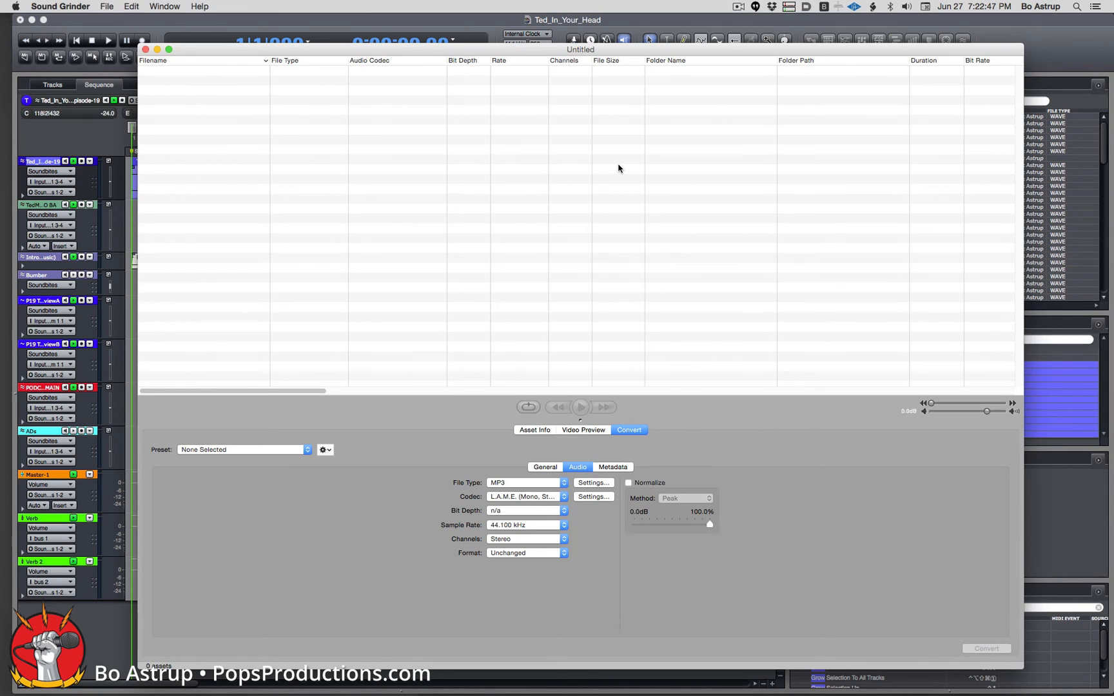
# Apply the saved podcast preset and confirm its 128 kbps constant-bitrate stereo MP3 settings.
pyautogui.click(303, 451)
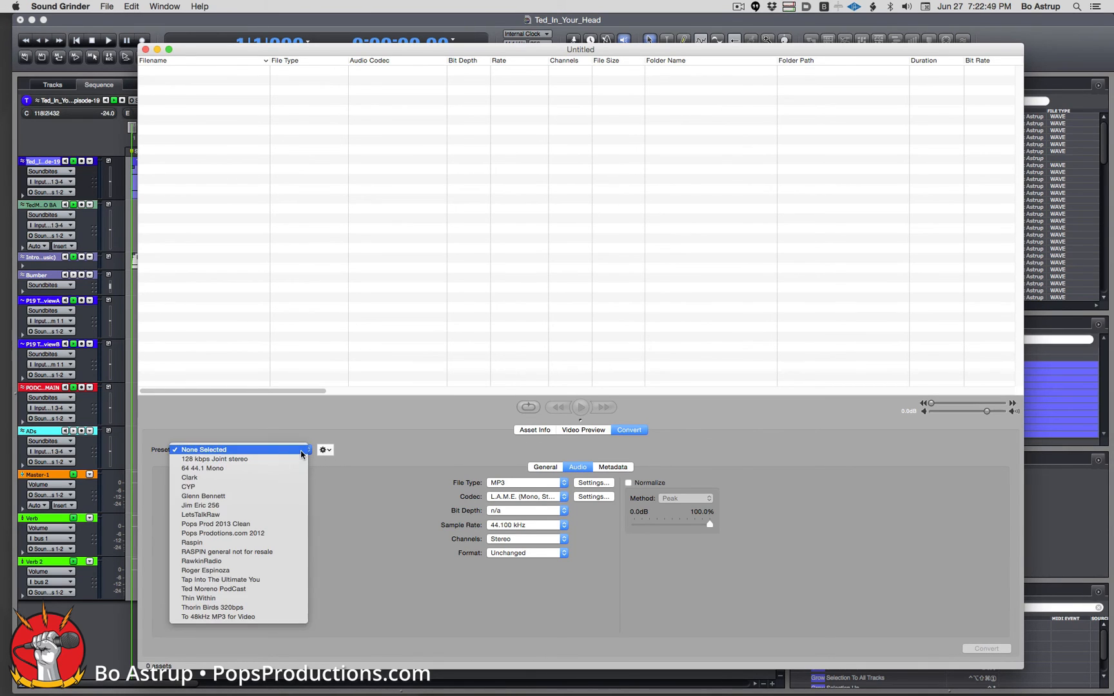
pyautogui.click(388, 445)
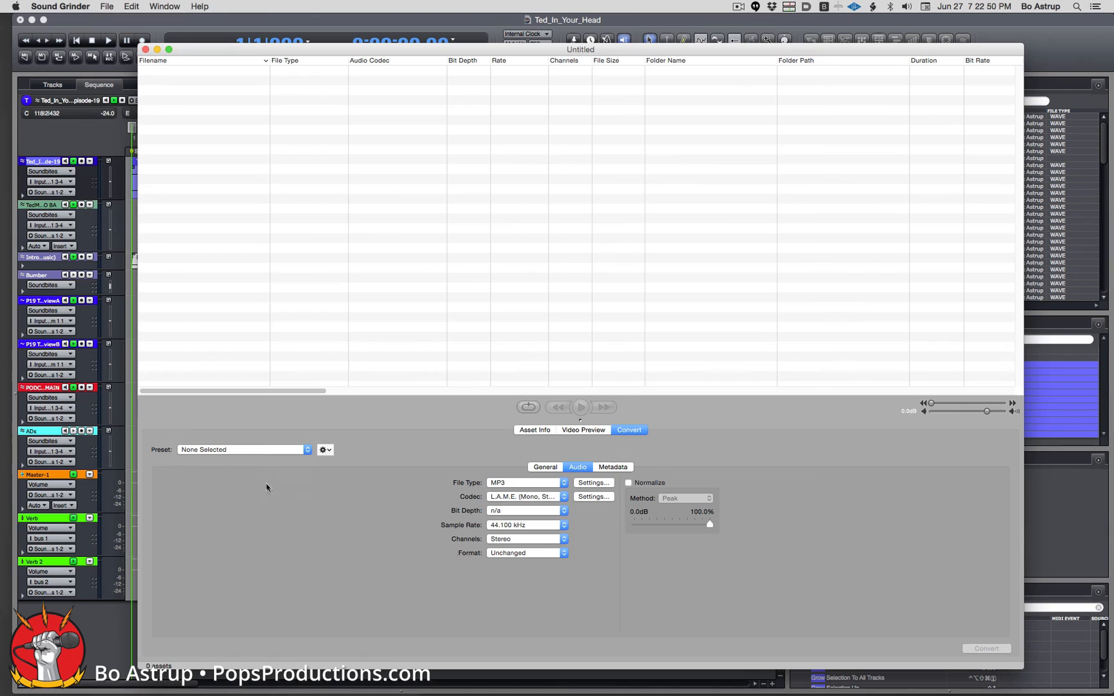
pyautogui.click(288, 451)
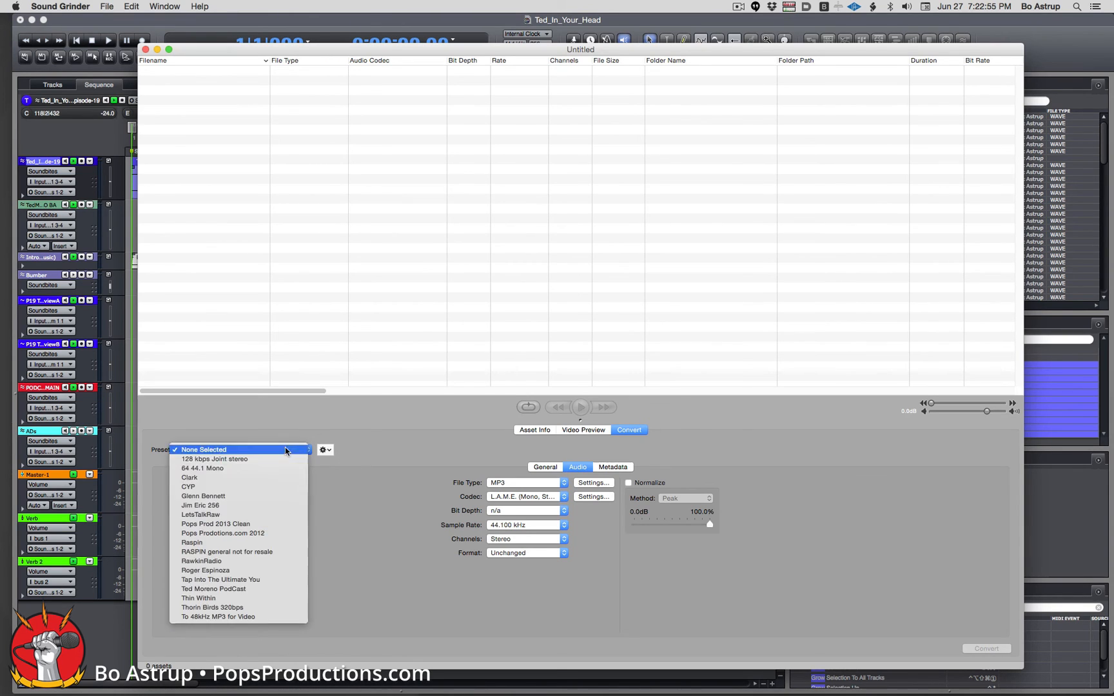
pyautogui.click(275, 589)
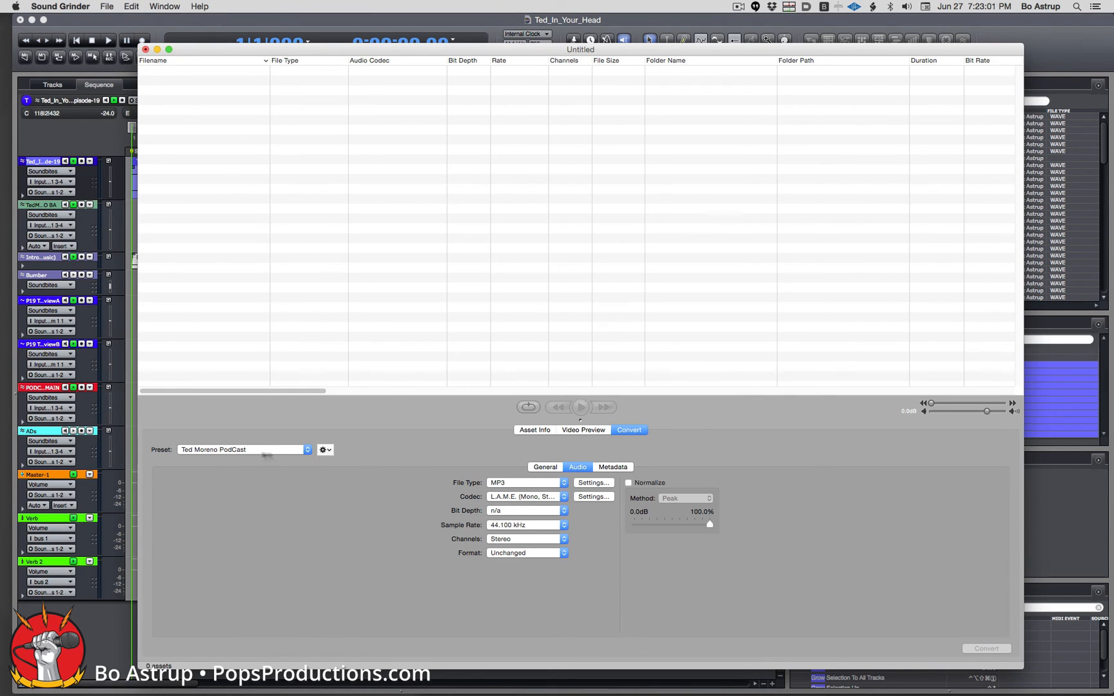
pyautogui.click(590, 497)
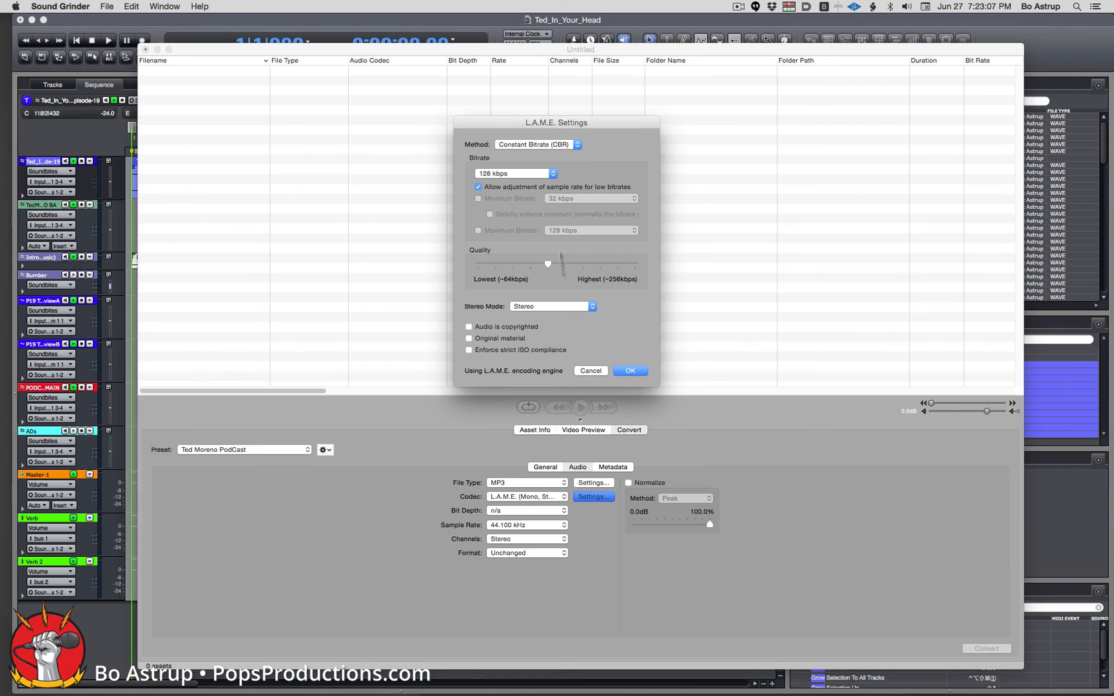
pyautogui.click(630, 371)
pyautogui.click(603, 469)
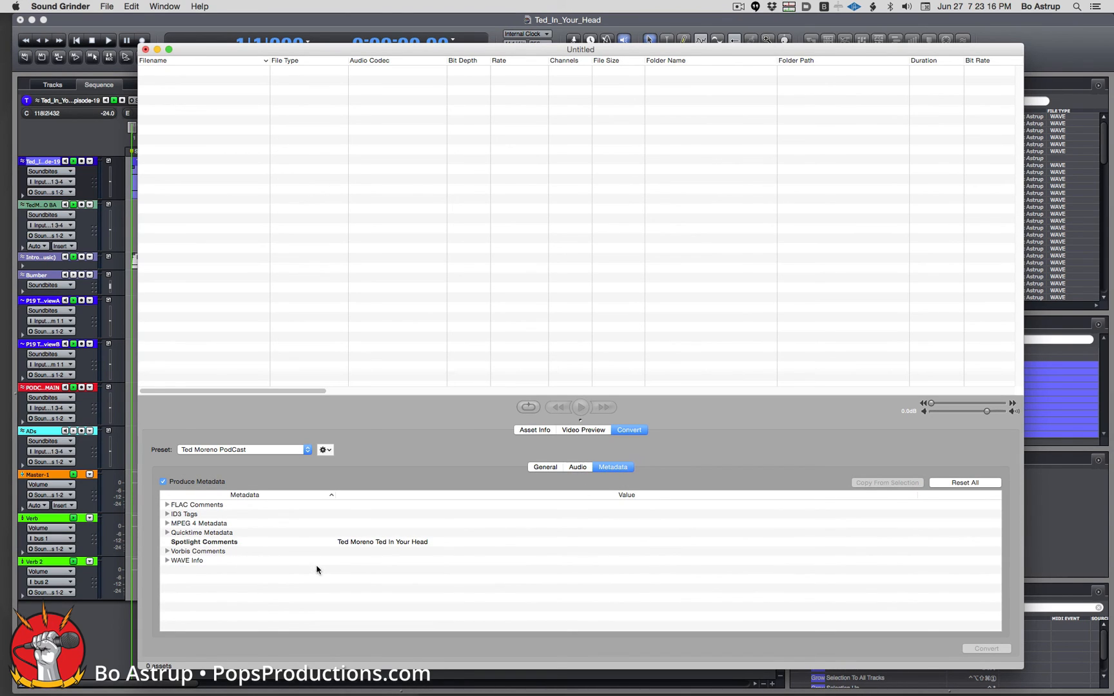
# Expand the ID3 tags and keep the attached cover picture's type as Other.
pyautogui.click(167, 514)
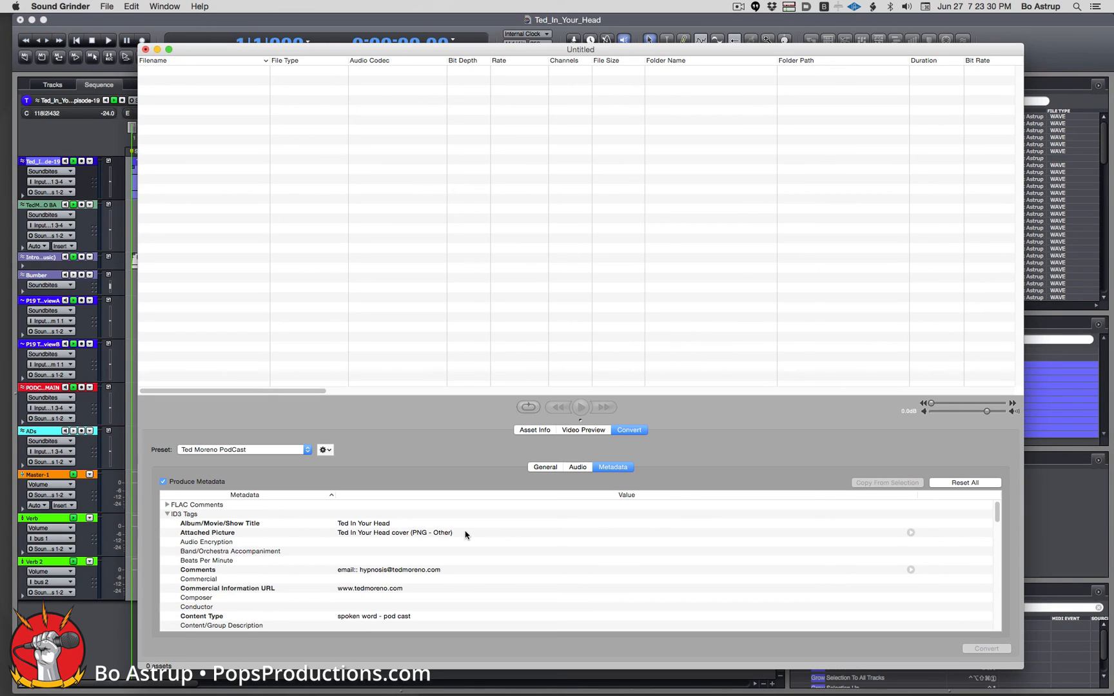
pyautogui.click(910, 533)
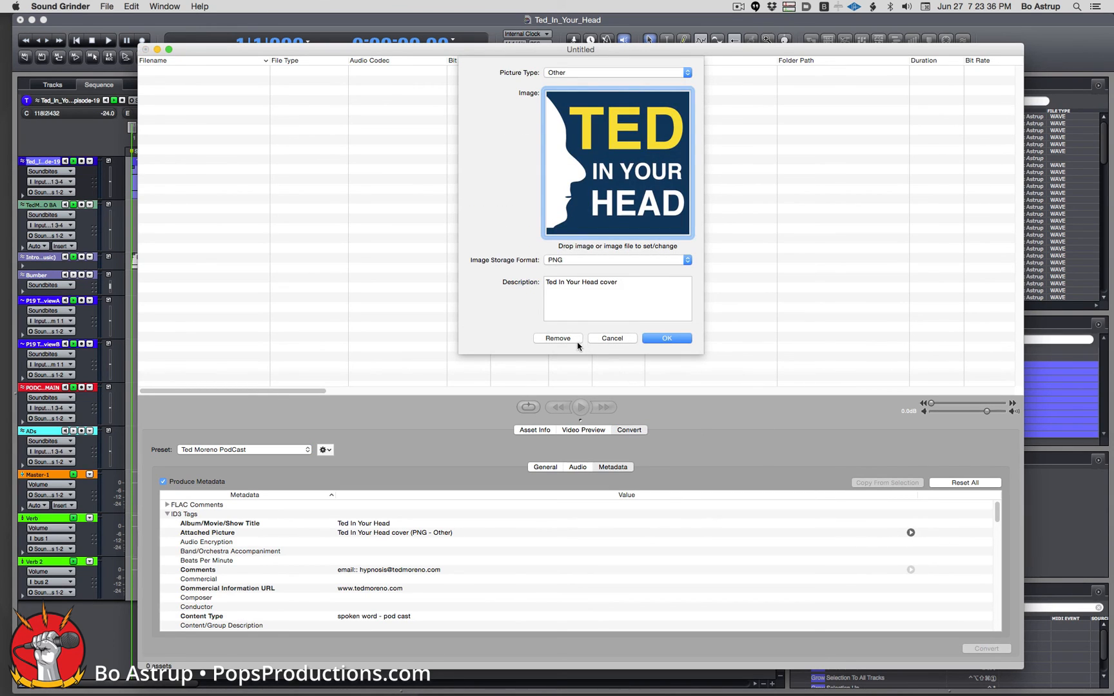
pyautogui.click(583, 73)
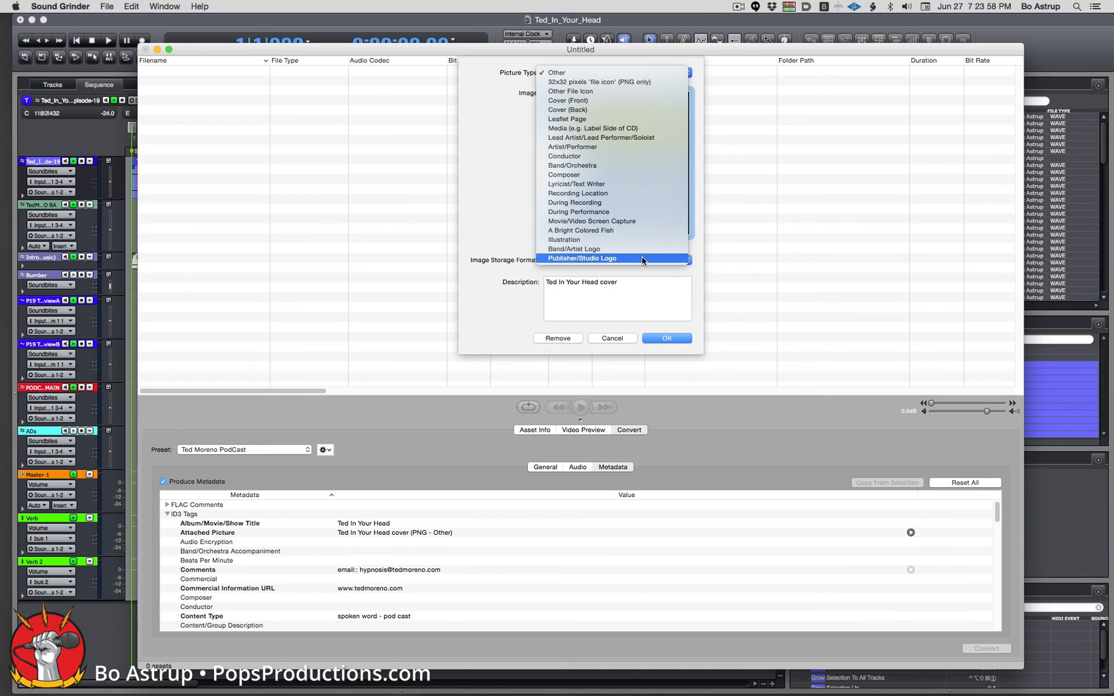
pyautogui.click(519, 143)
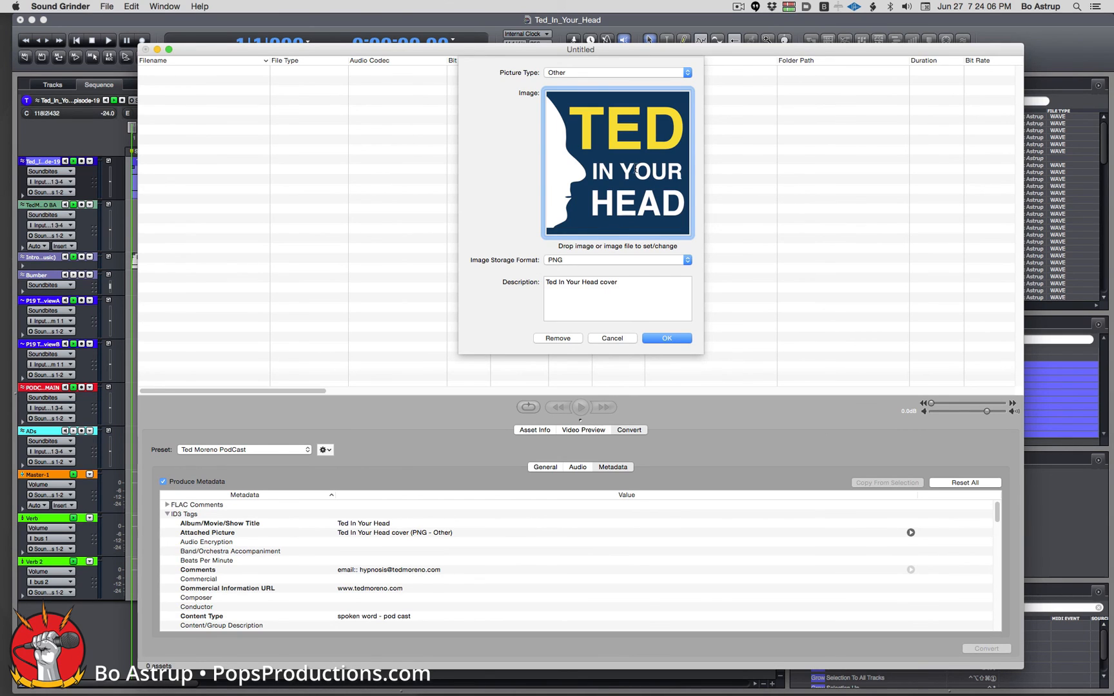
pyautogui.click(683, 340)
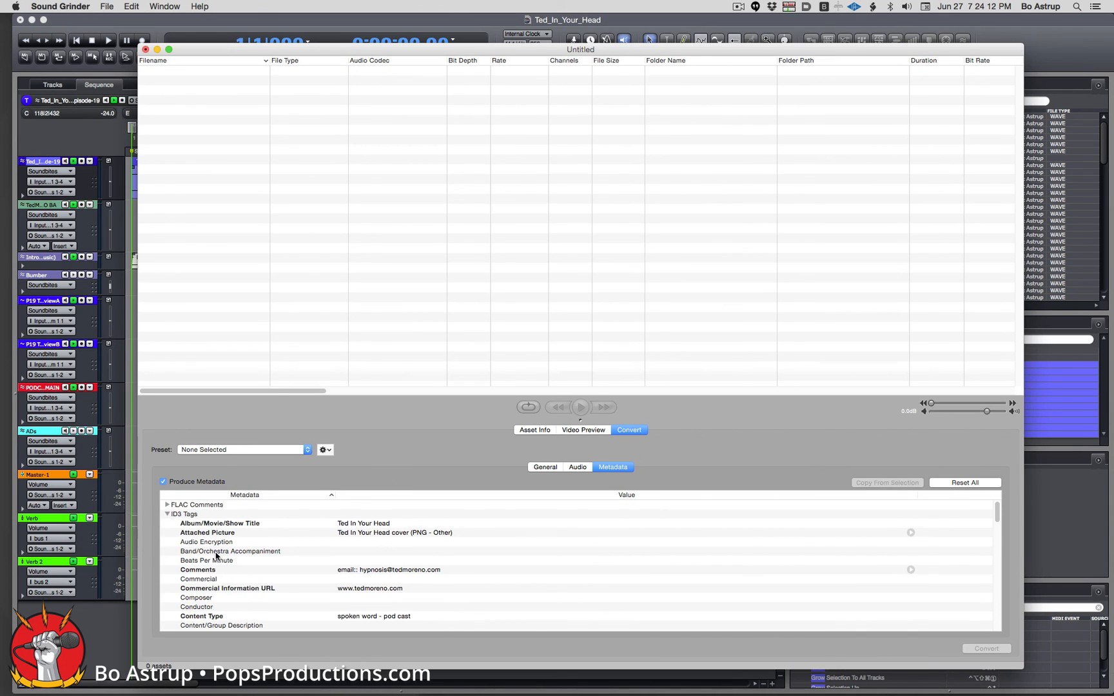
# Change the Title/Song Name tag to 'Ted In Your Head Episode 19 - ' plus the guest's name and 'Interview'.
pyautogui.scroll(-3, 216, 555)
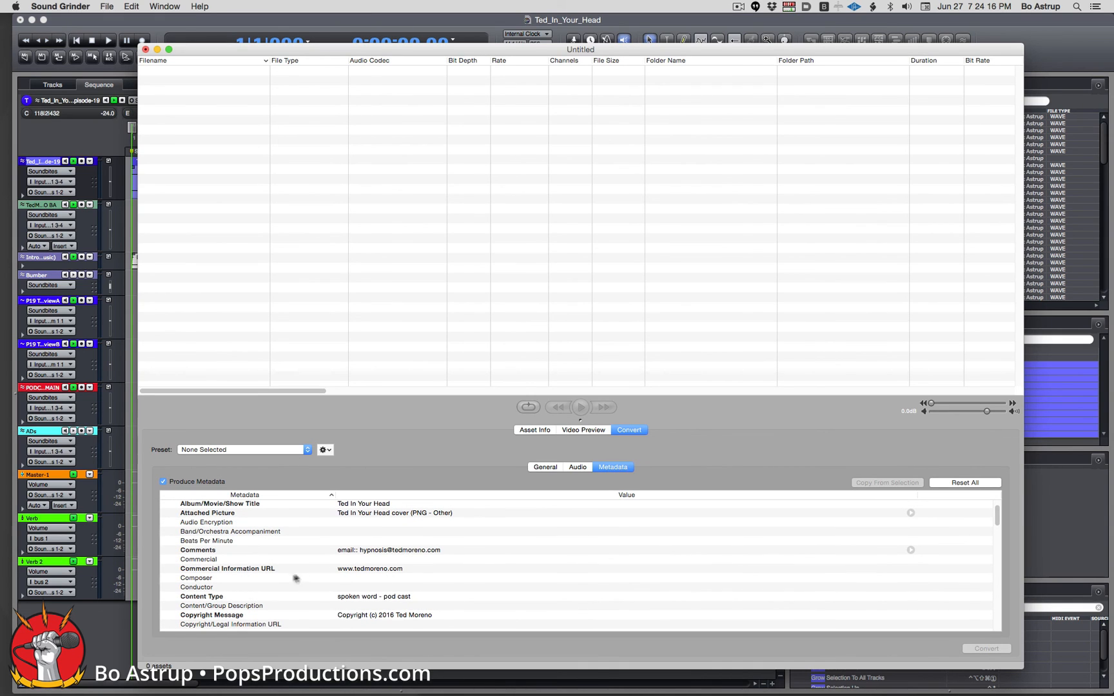
pyautogui.scroll(-5, 445, 587)
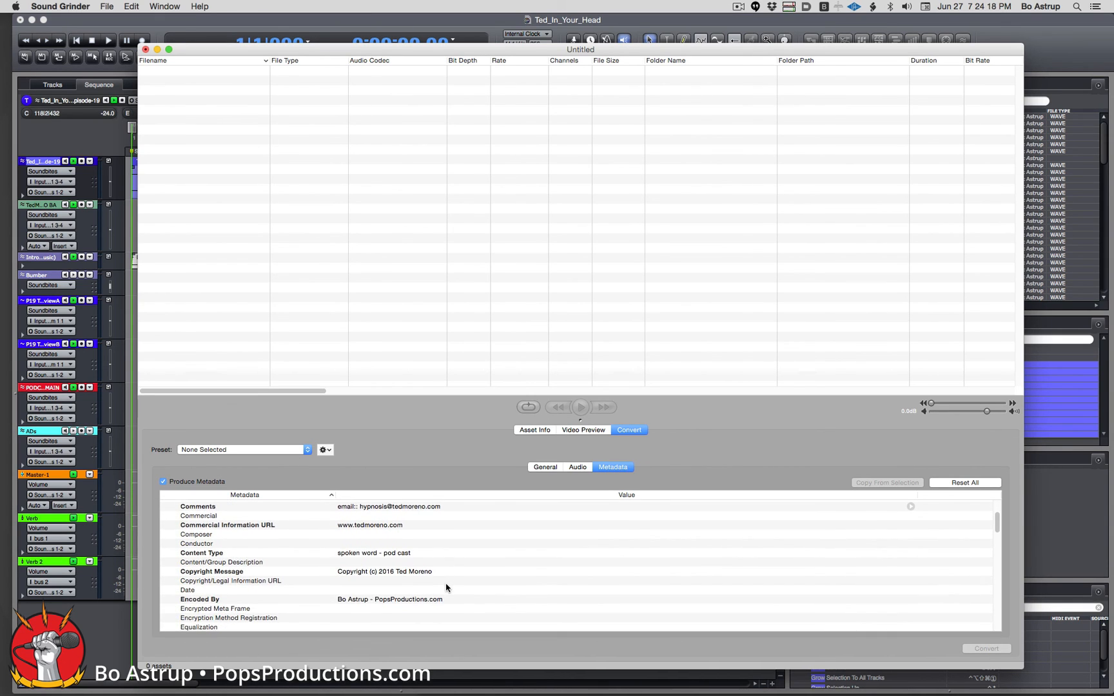
pyautogui.scroll(-10, 446, 587)
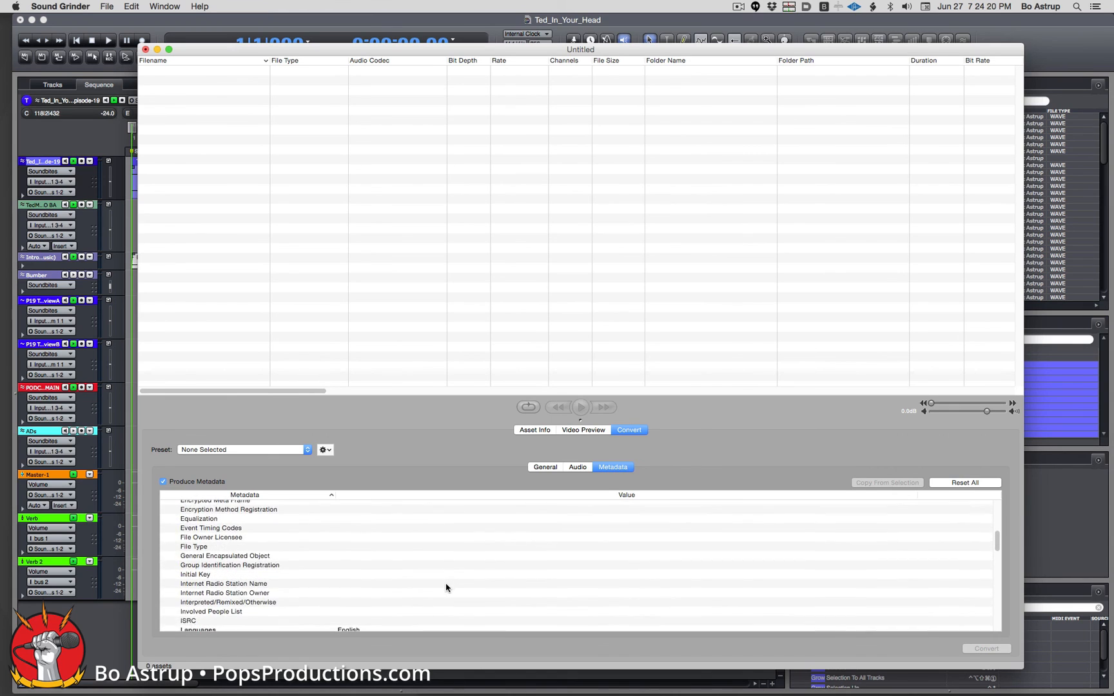
pyautogui.scroll(-10, 446, 588)
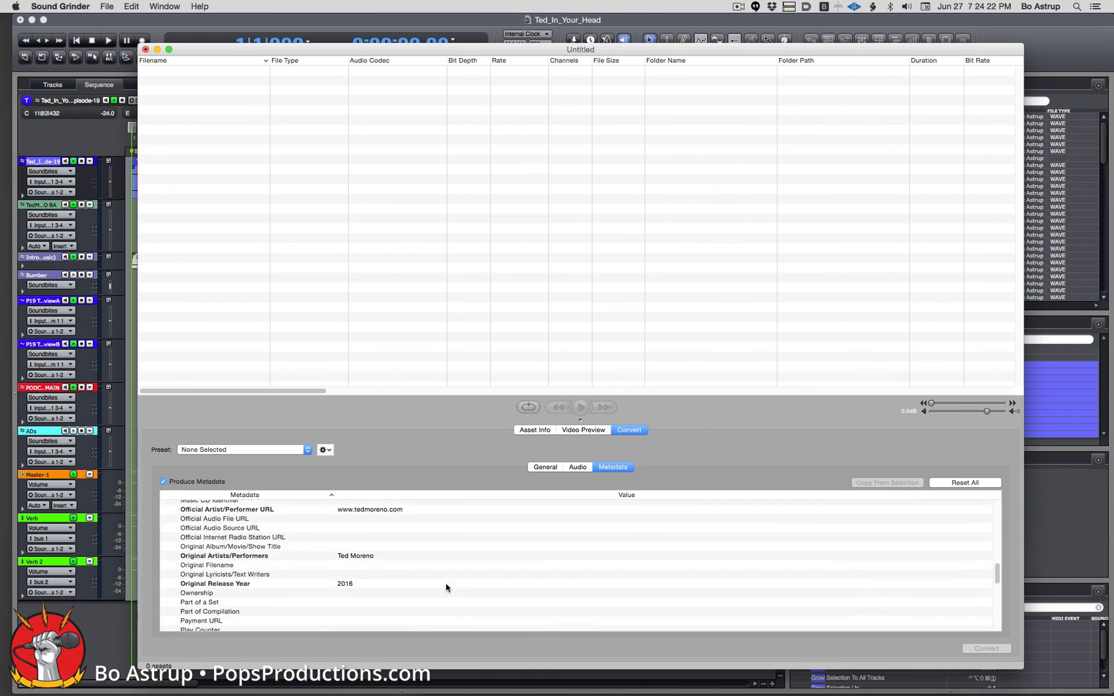
pyautogui.scroll(-8, 446, 587)
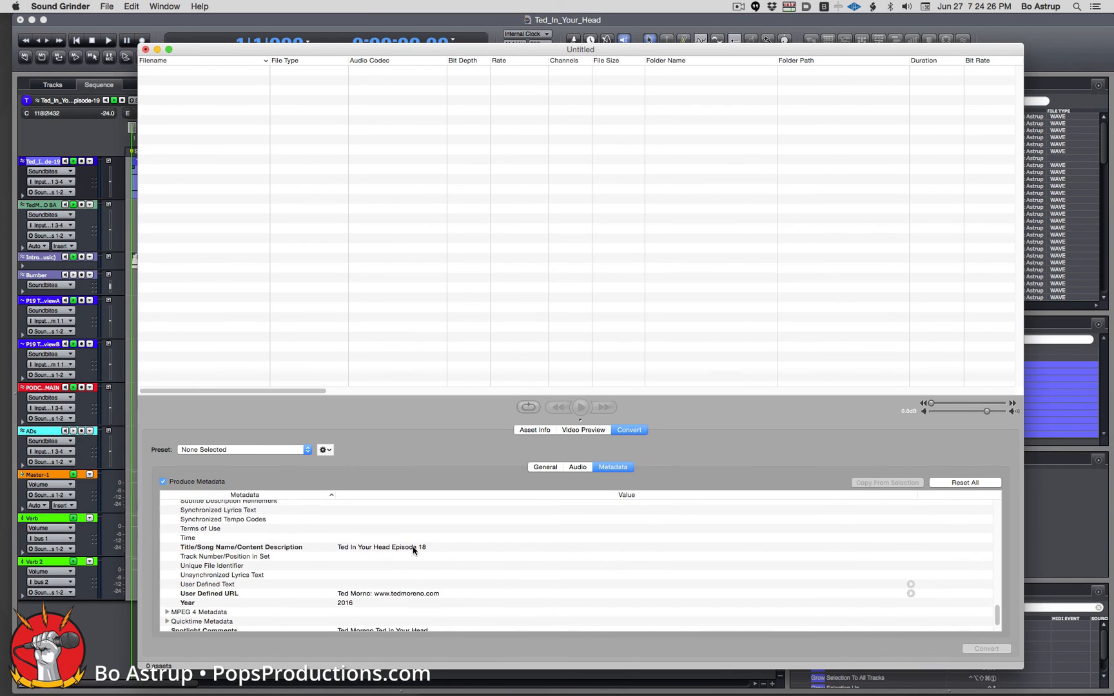
pyautogui.doubleClick(418, 545)
pyautogui.click(437, 546)
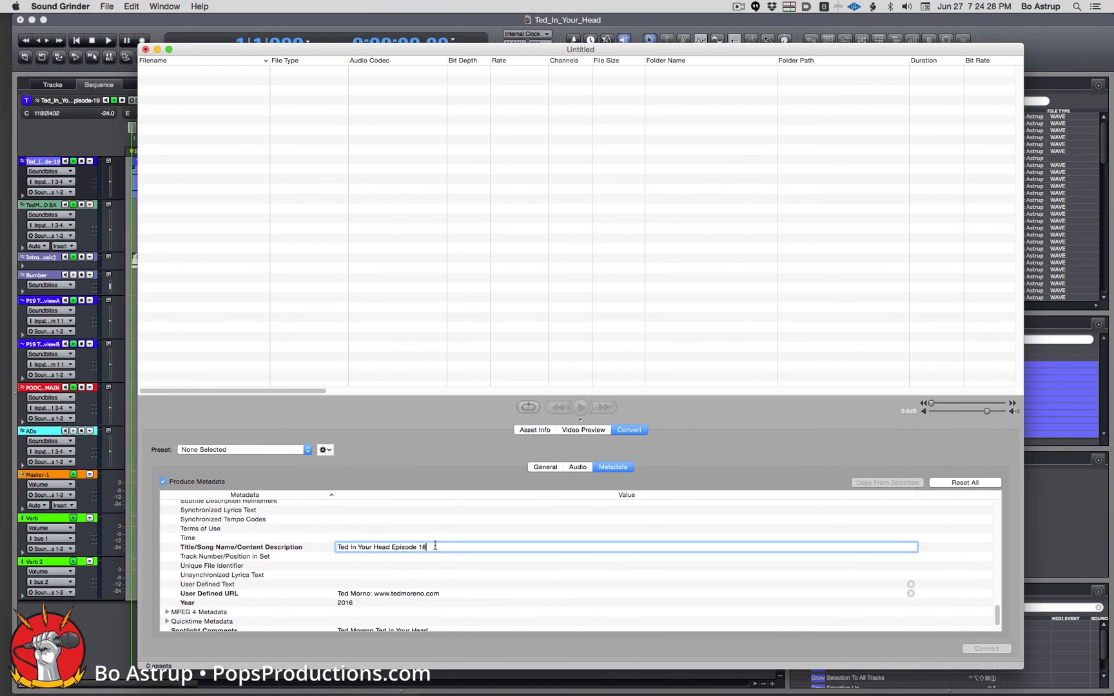
pyautogui.press('BackSpace')
pyautogui.write('Interview')
# Dismiss the preset and droplet actions menu unused and switch over to Finder.
pyautogui.click(325, 449)
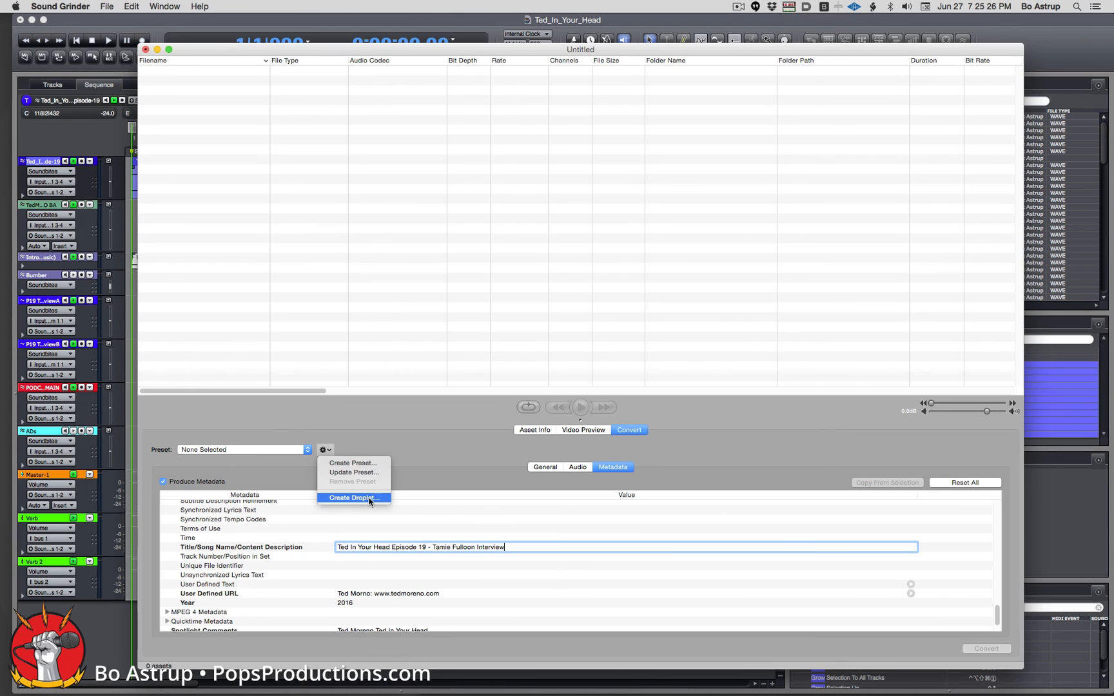
pyautogui.click(701, 458)
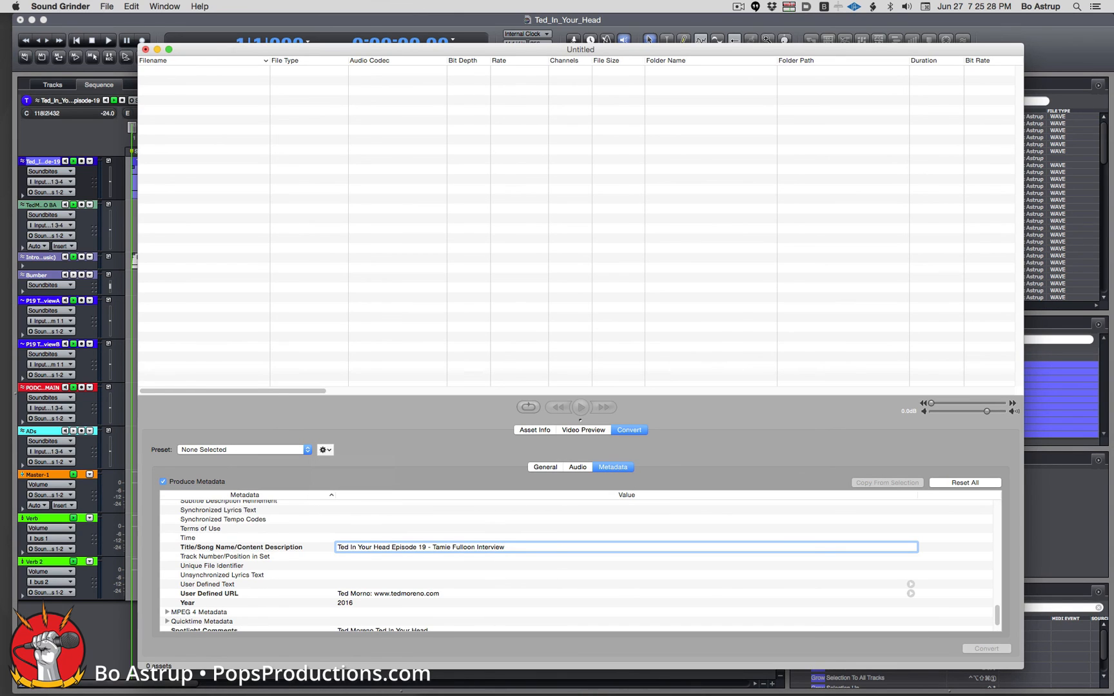
pyautogui.press('super+Tab')
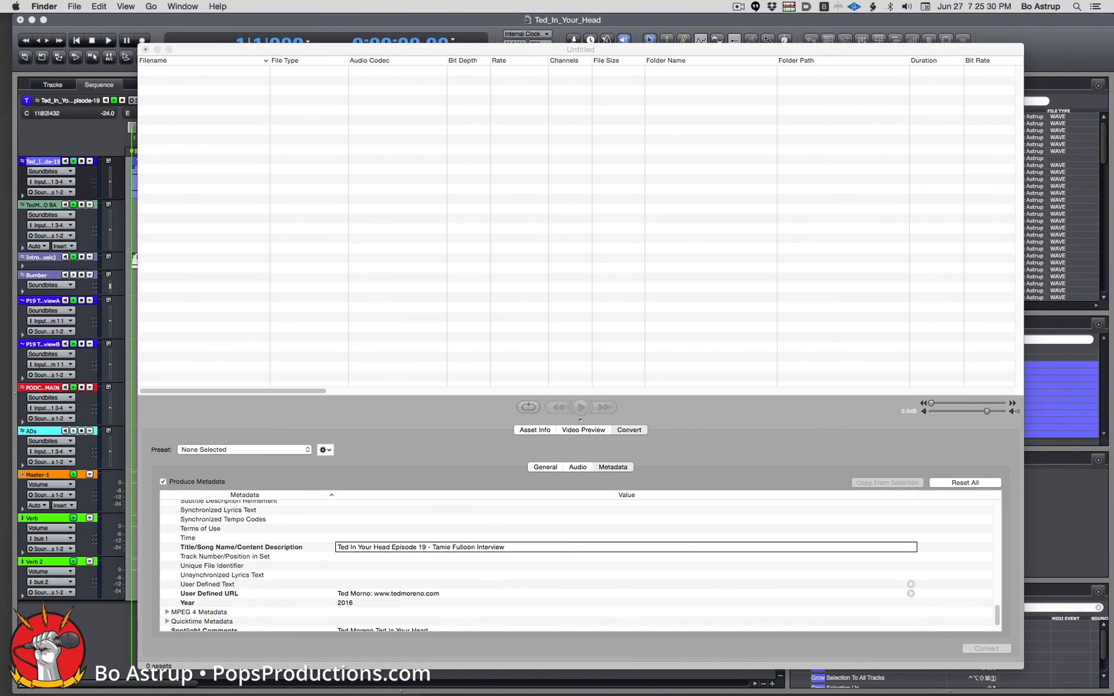
# Load Ted_In_Your_Head-Episode-19.wav from Bounces into Sound Grinder's list (16-bit, 44.1 kHz stereo, 23:44).
pyautogui.moveTo(1112, 120); pyautogui.dragTo(663, 111)
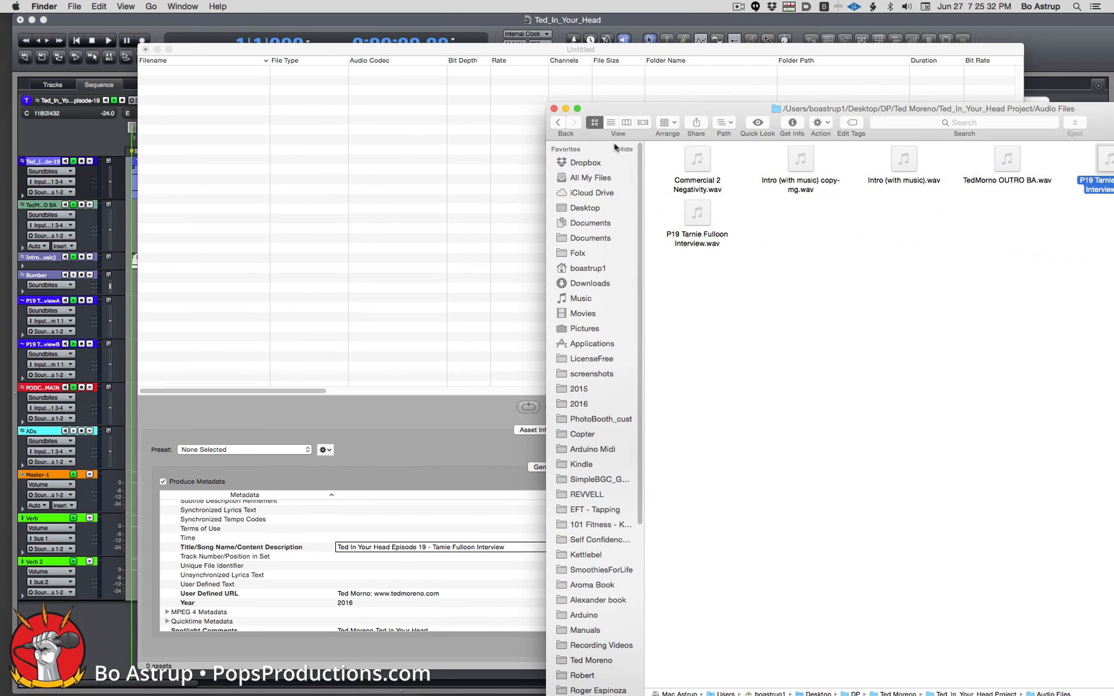
pyautogui.click(559, 127)
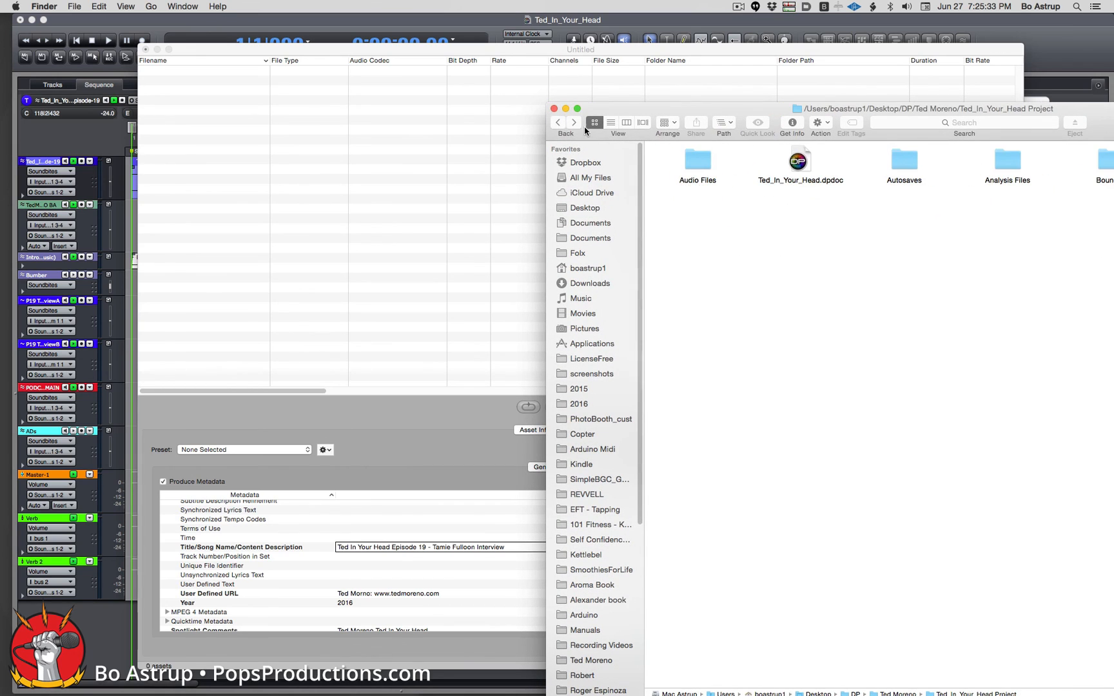
pyautogui.doubleClick(1100, 164)
pyautogui.click(689, 166)
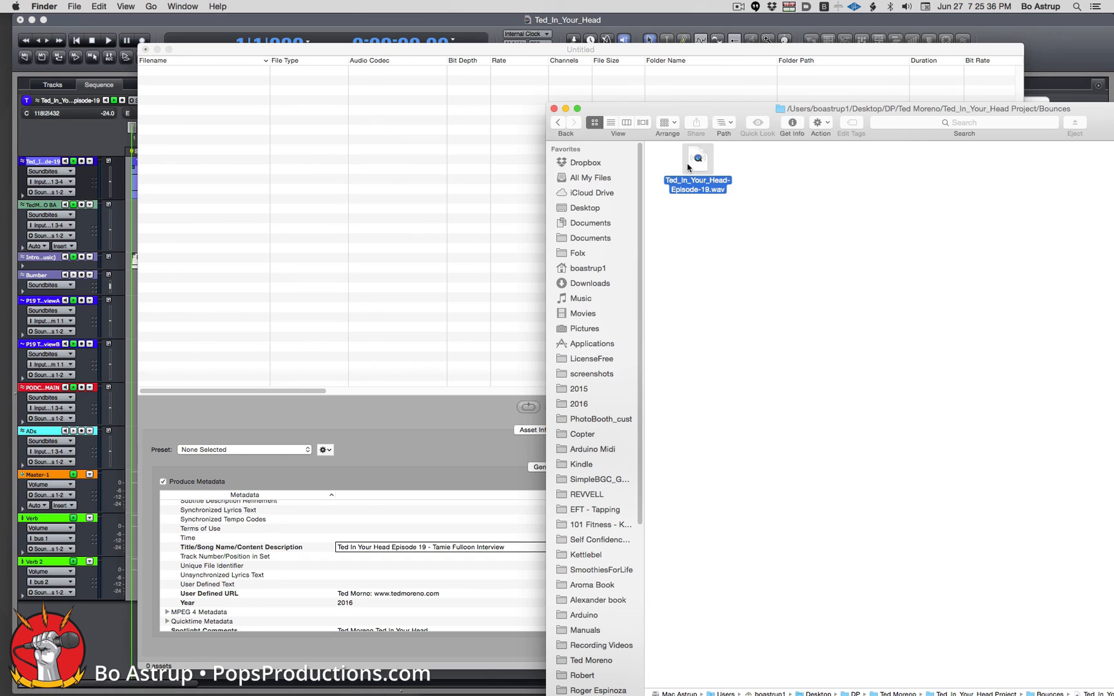
pyautogui.moveTo(688, 166); pyautogui.dragTo(377, 167)
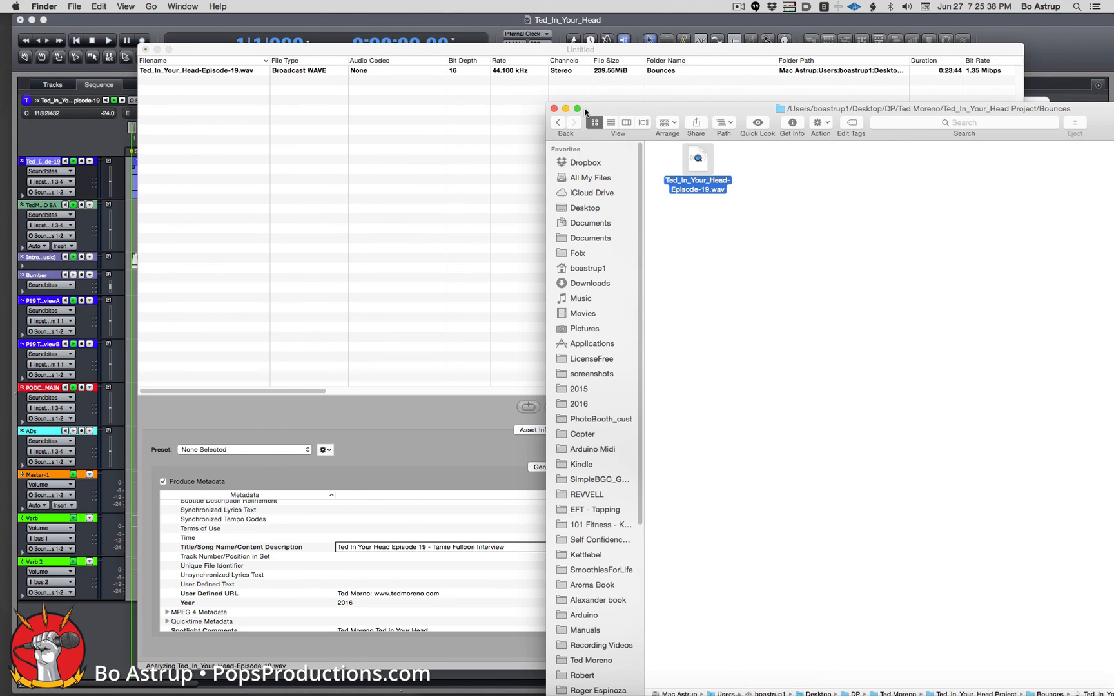
pyautogui.moveTo(590, 111); pyautogui.dragTo(790, 142)
# Briefly preview the episode WAV, then start converting it to Ted_In_Your_Head-Episode-19.mp3.
pyautogui.click(582, 194)
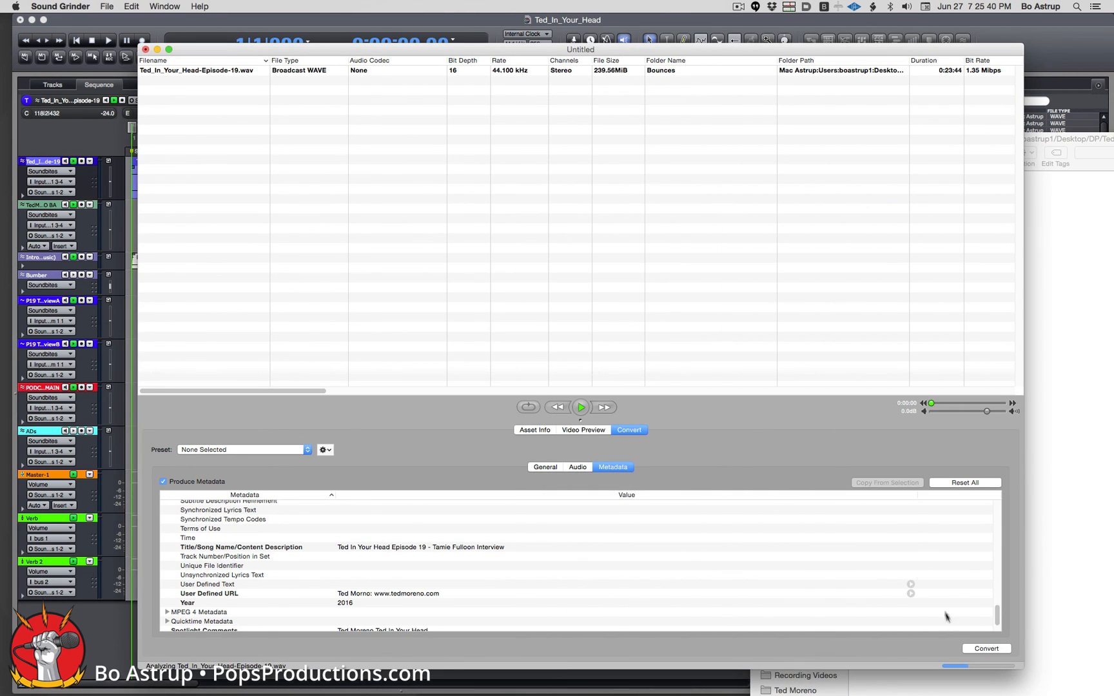
pyautogui.click(579, 408)
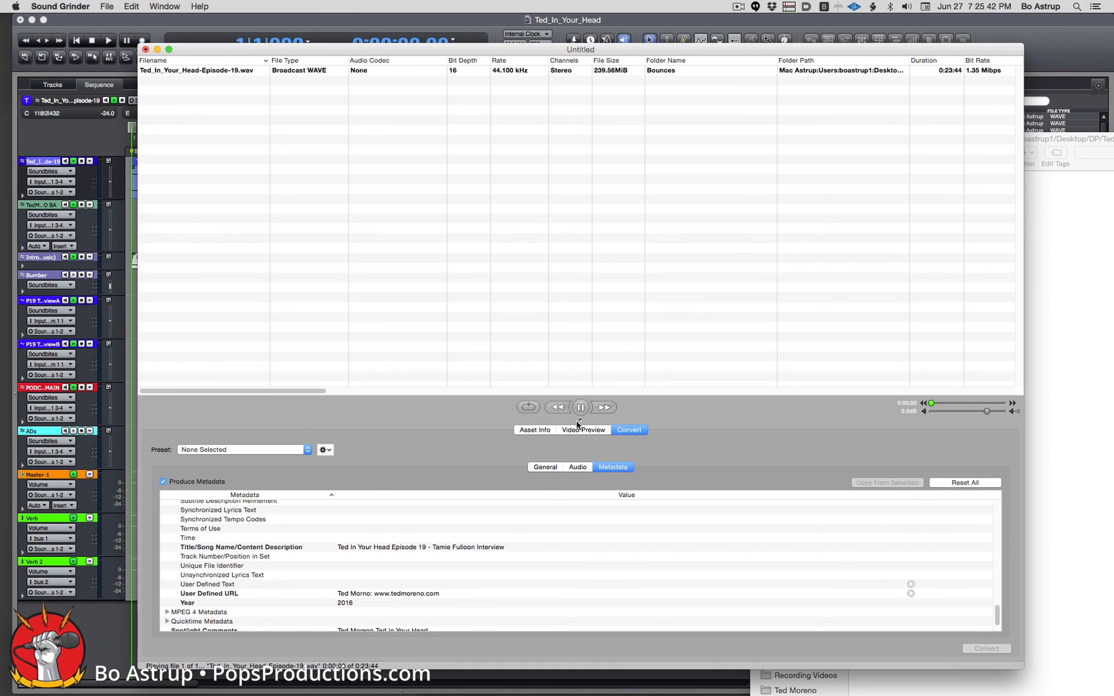
pyautogui.click(580, 407)
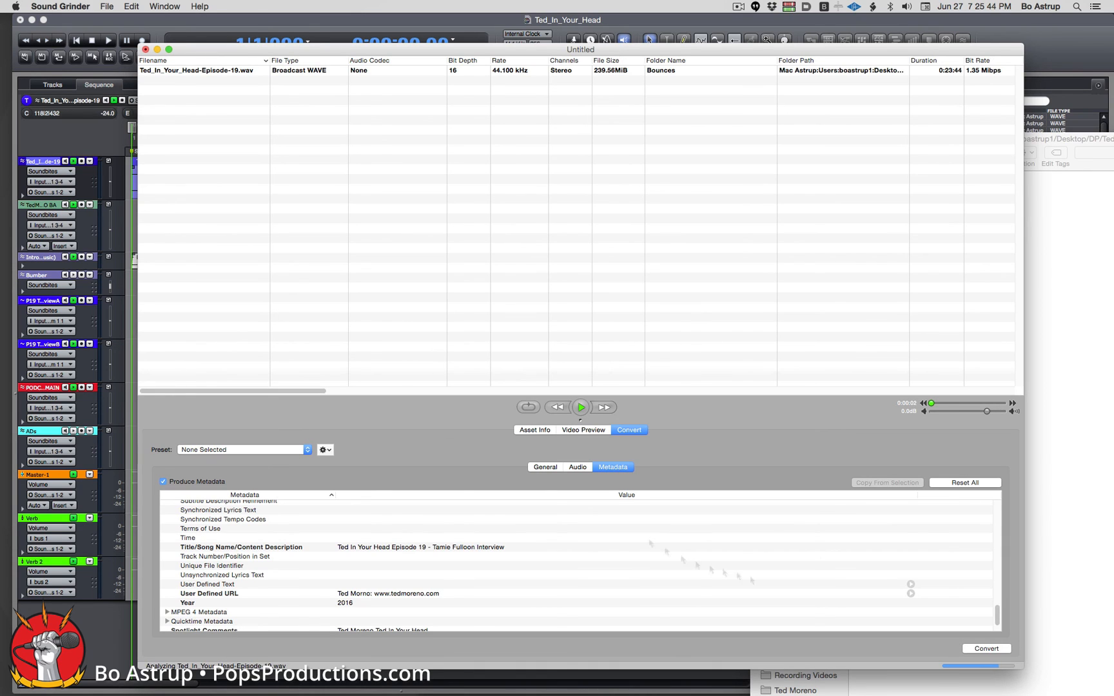
pyautogui.click(985, 649)
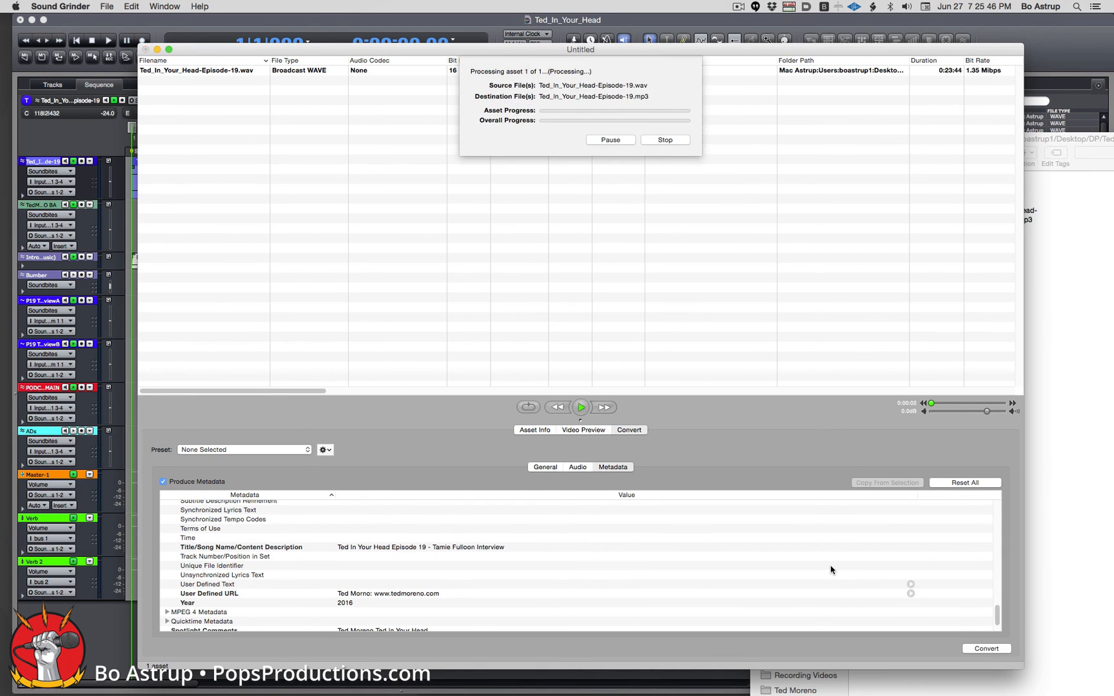